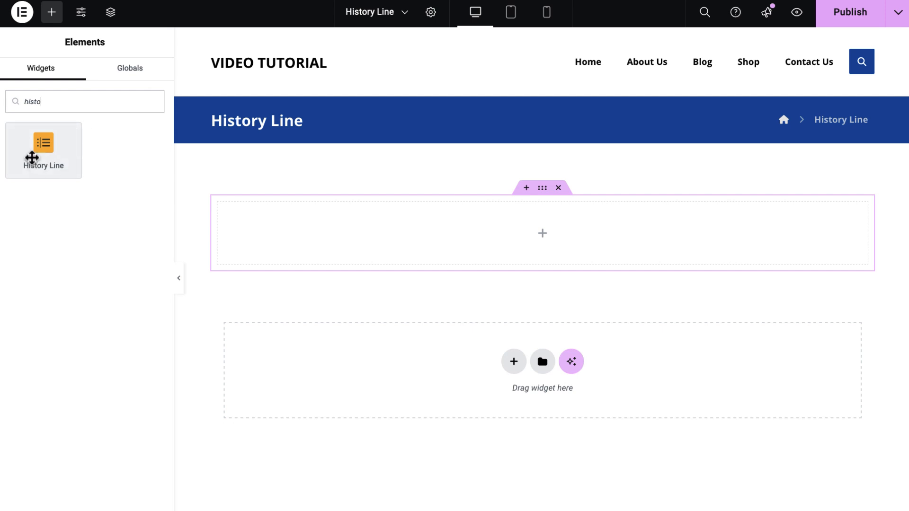
Add a History Line widget to the empty container and set its year to 2020
left_click_drag(31, 158, 400, 232)
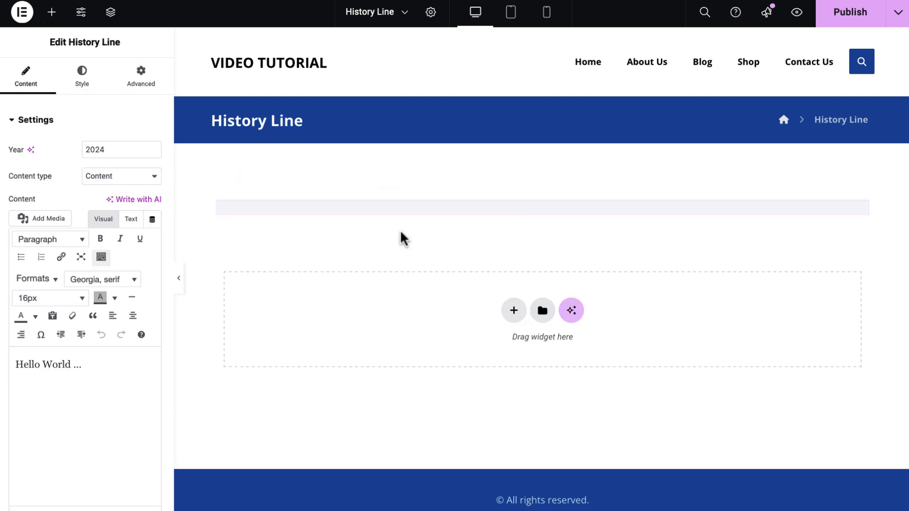
left_click(114, 153)
key("BackSpace")
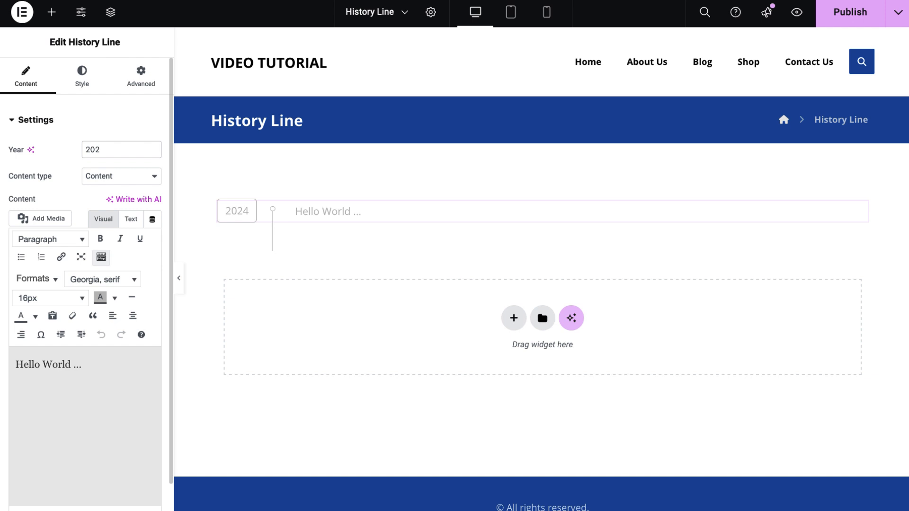
type("0")
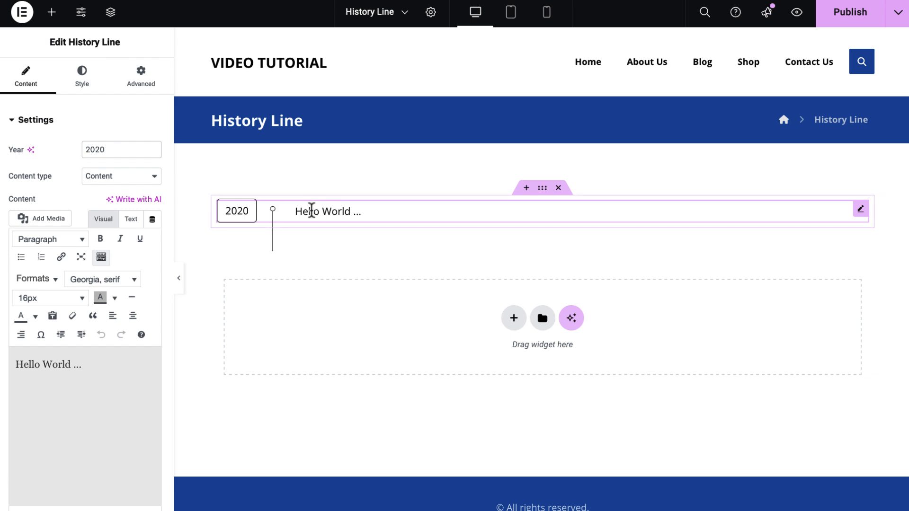
Replace the 2020 entry's placeholder with the heading "WordPress is designed for everyone." and the paragraph starting "We believe great software should work"
left_click_drag(106, 369, 30, 362)
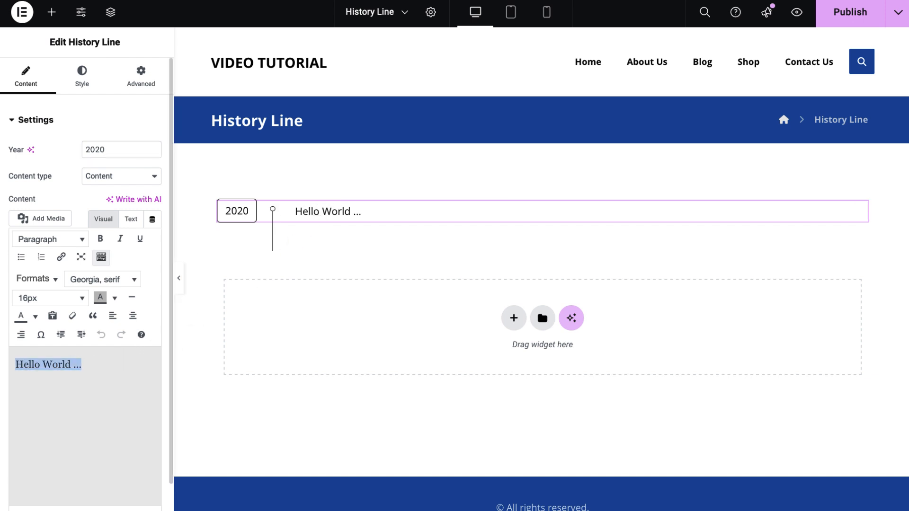
type("WordPress is designed for everyone. We believe great software should work with minimum set up, emphasizing accessibility, performance, security, and ease of use. The basic WordPress software is simple and predictable, offering powerful features for growth and success.")
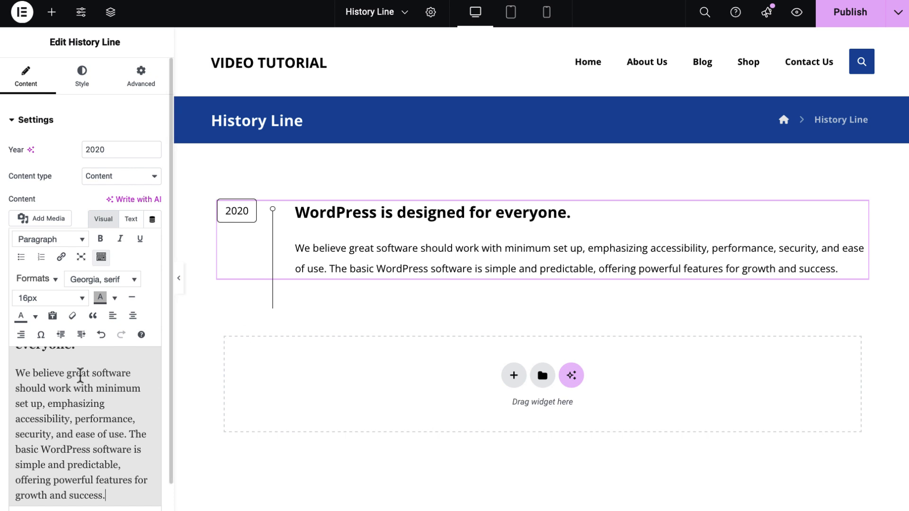
scroll(91, 404, "down", 1)
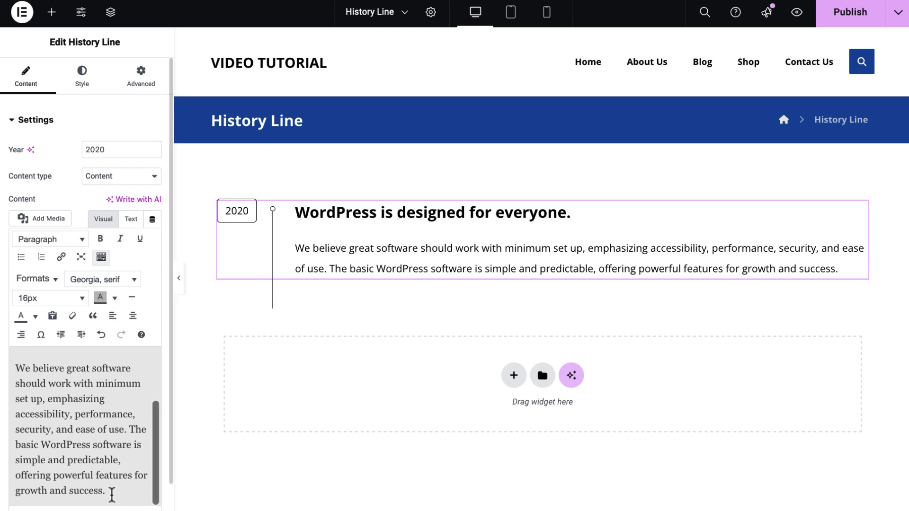
left_click_drag(111, 495, 1, 372)
scroll(71, 390, "up", 3)
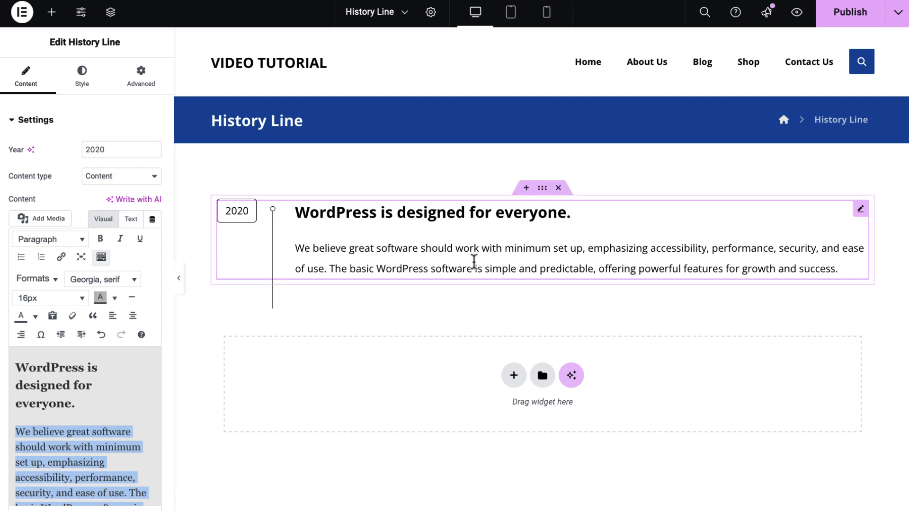
Add a second History Line widget directly below the 2020 entry and set its year to 2021
left_click(52, 13)
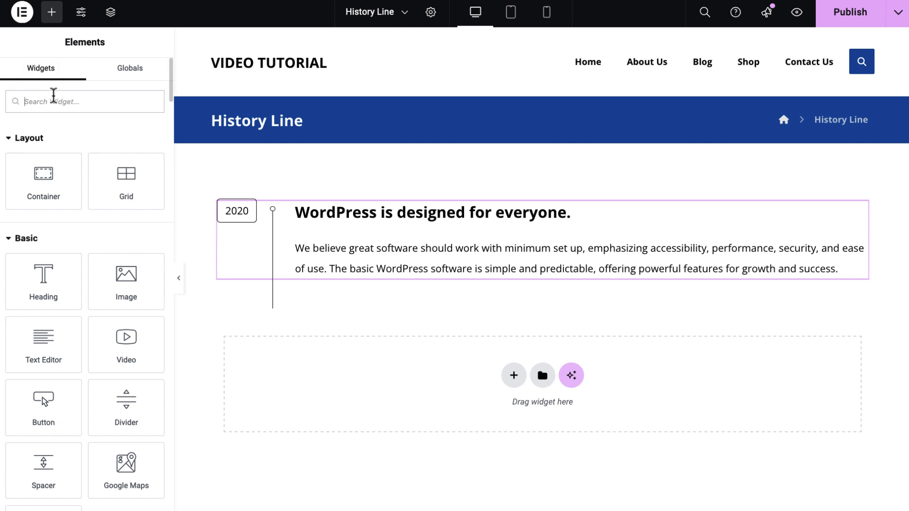
type("his")
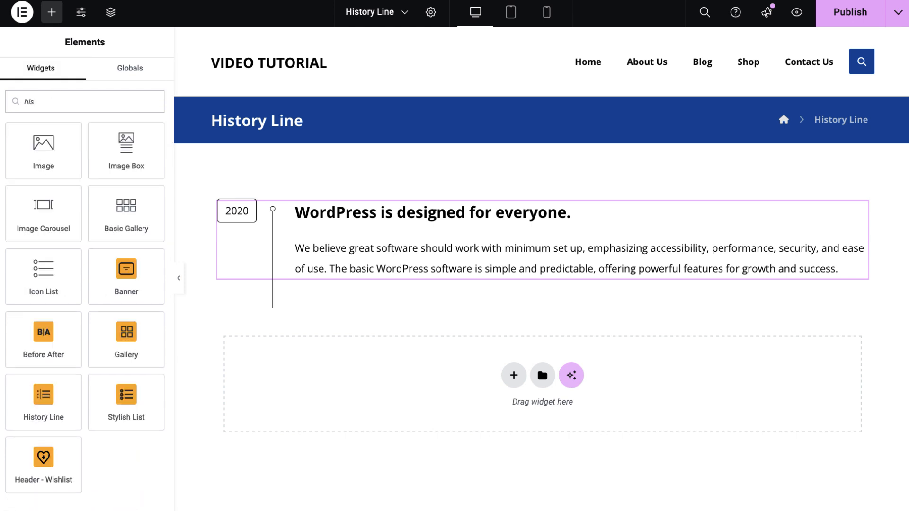
type("to")
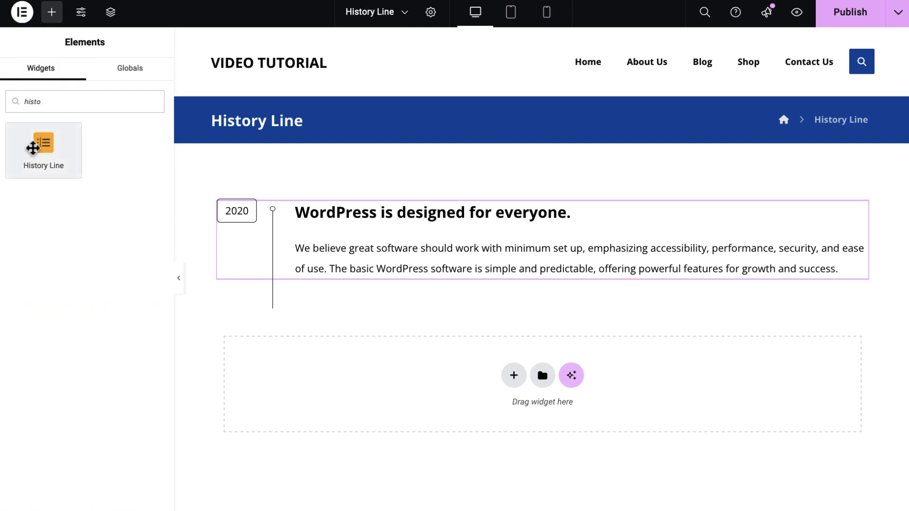
left_click_drag(42, 146, 344, 280)
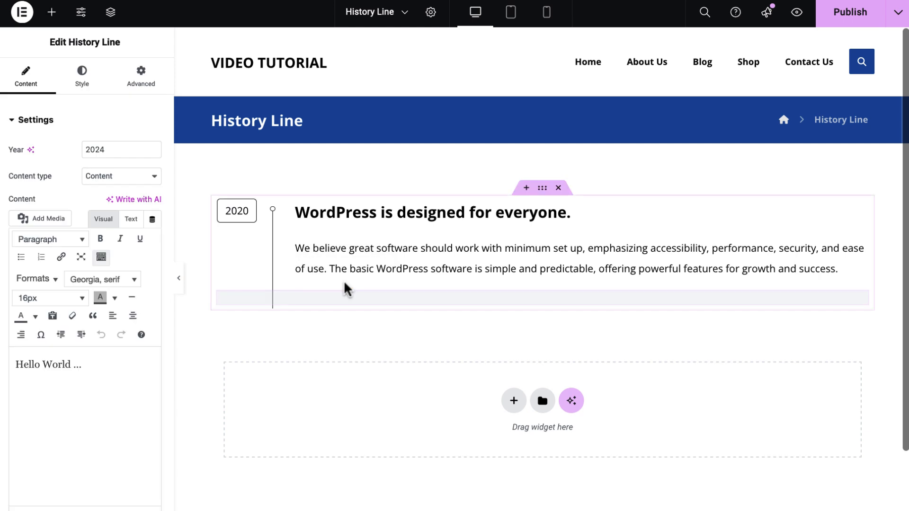
left_click(121, 145)
key("BackSpace")
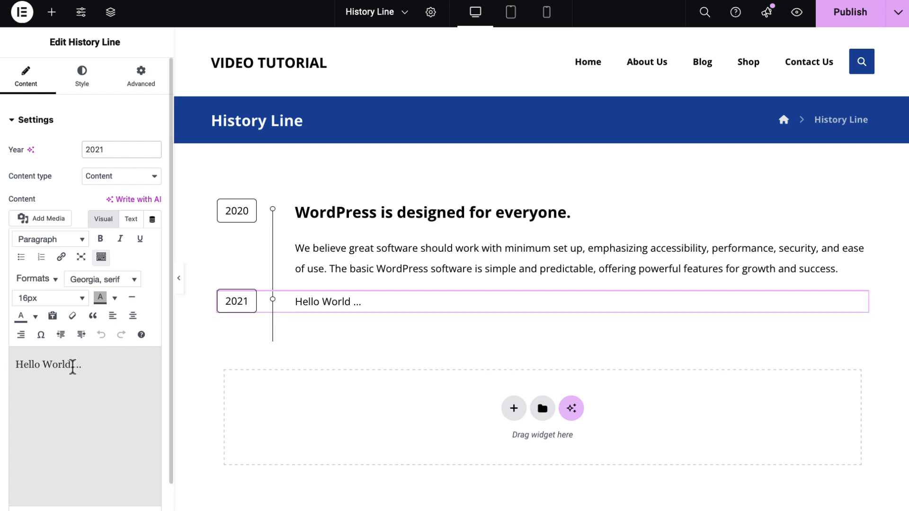
Replace the 2021 entry's placeholder with the same WordPress text, keeping only the paragraph without the heading
left_click_drag(90, 366, 6, 360)
type("WordPress is designed for everyone. We believe great software should work with minimum set up, emphasizing accessibility, performance, security, and ease of use. The basic WordPress software is simple and predictable, offering powerful features for growth and success.")
key("BackSpace")
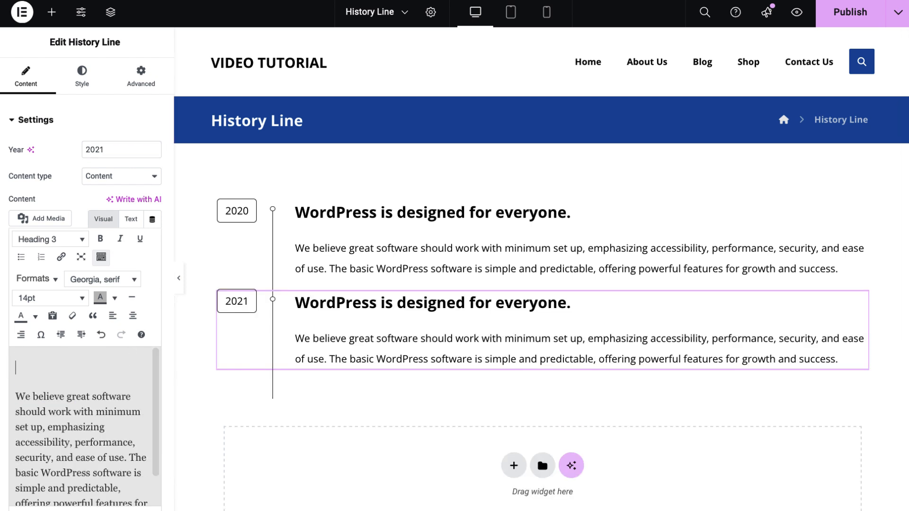
key("BackSpace")
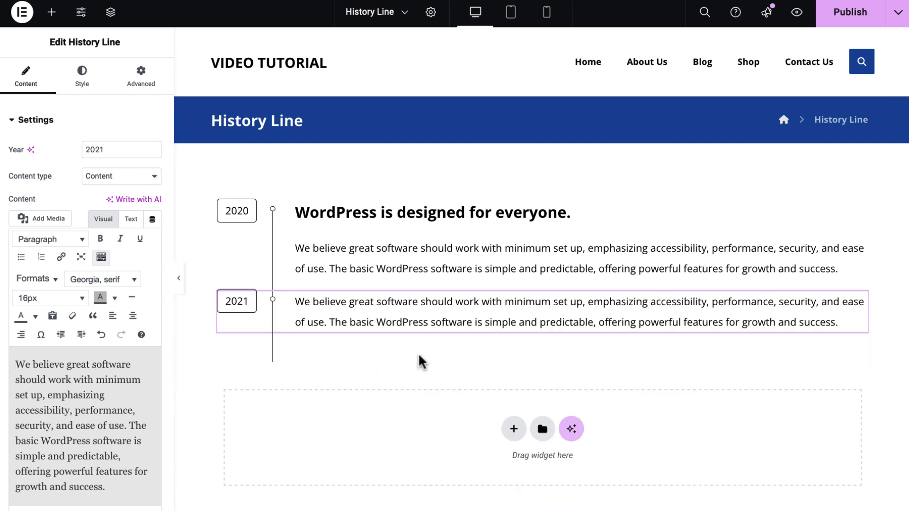
Duplicate the 2021 entry and set the copy's year to 2022
right_click(402, 311)
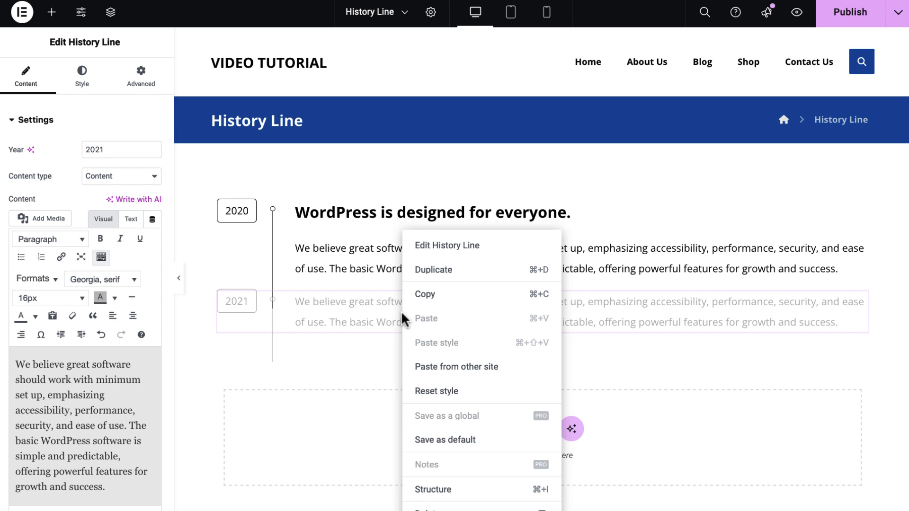
left_click(425, 271)
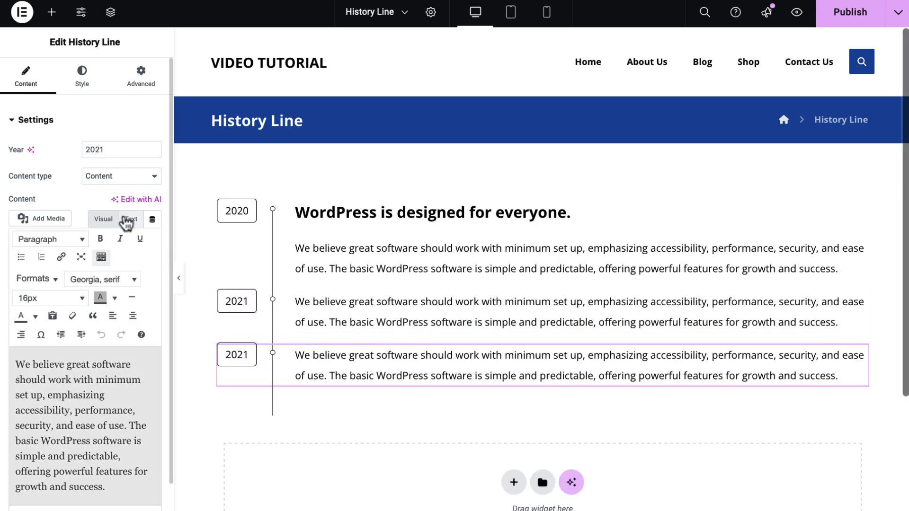
key("BackSpace")
type("2")
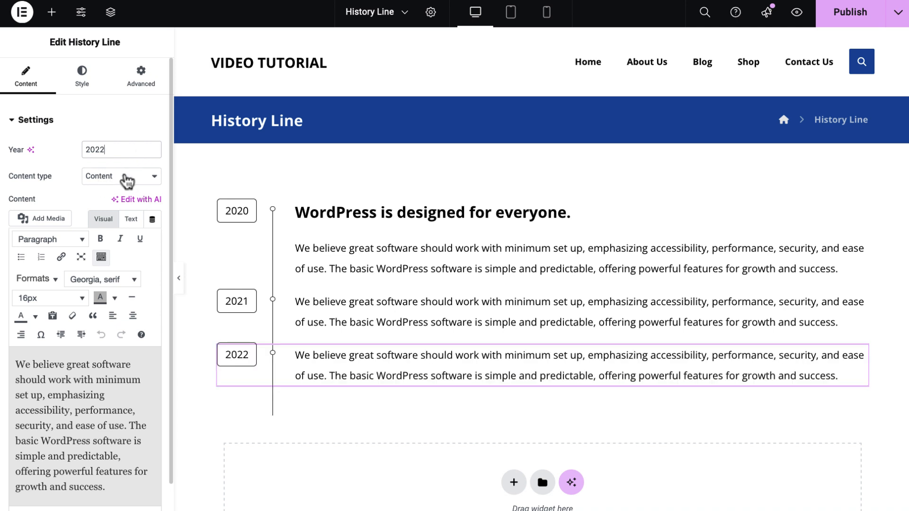
Switch the 2022 entry's content type to Saved template and use the Carousel template
left_click(122, 177)
left_click(123, 194)
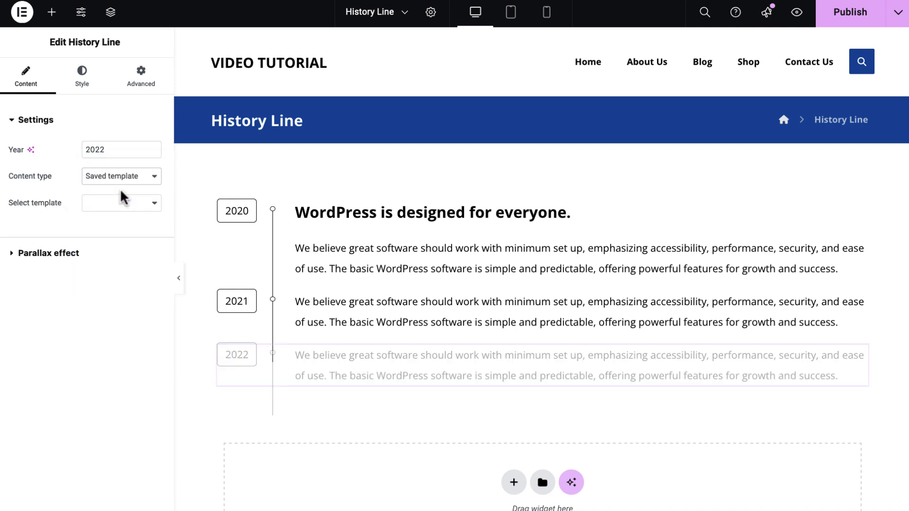
left_click(120, 200)
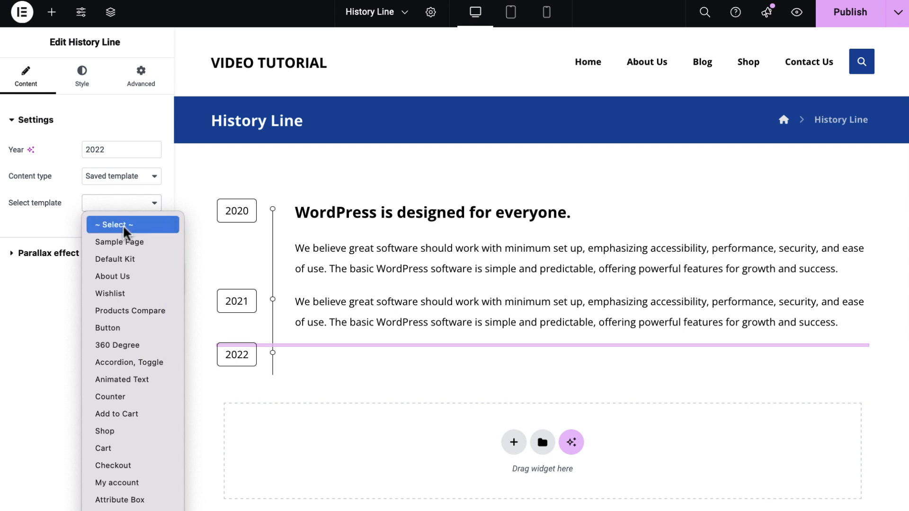
scroll(138, 343, "down", 10)
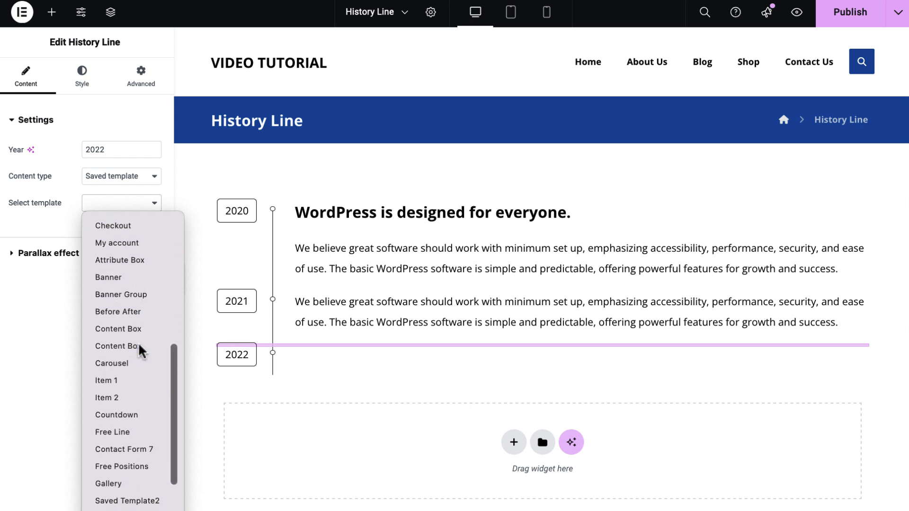
left_click(131, 361)
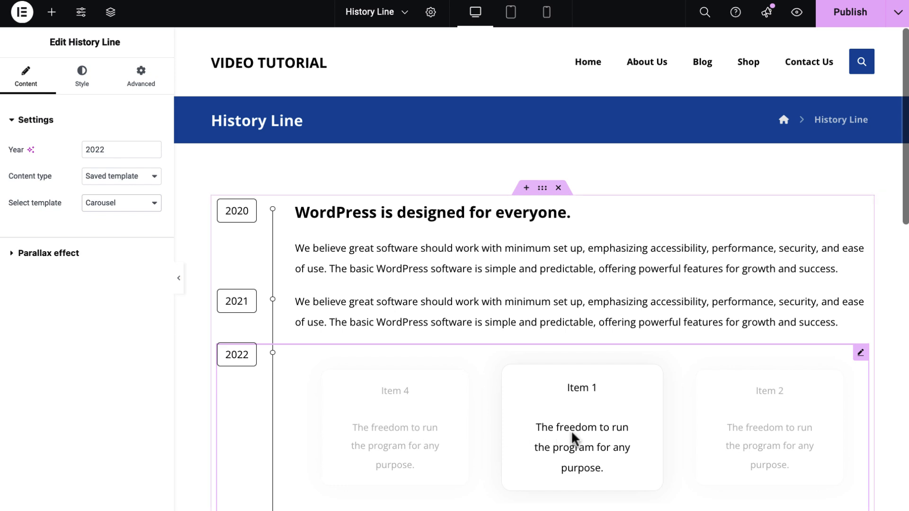
scroll(571, 430, "down", 2)
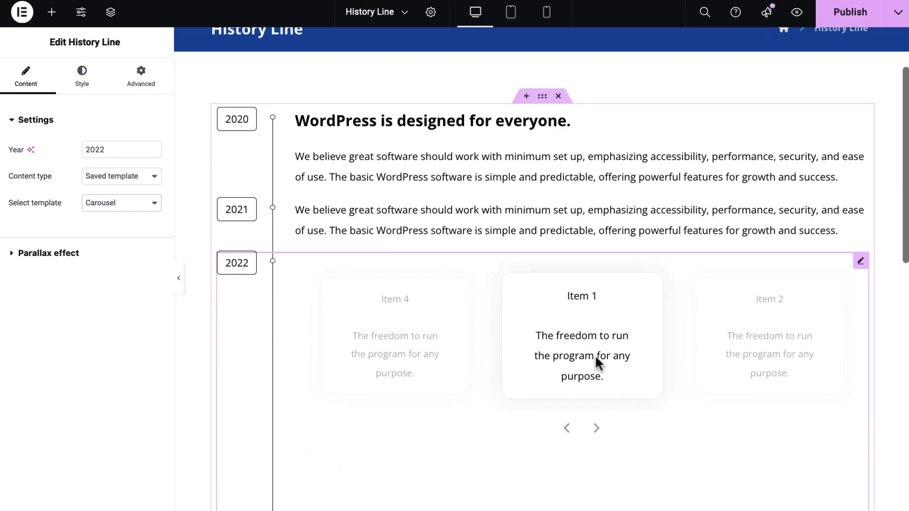
scroll(595, 354, "up", 2)
Publish the page, view it live, and browse the carousel in the 2022 entry forward and back
left_click(837, 15)
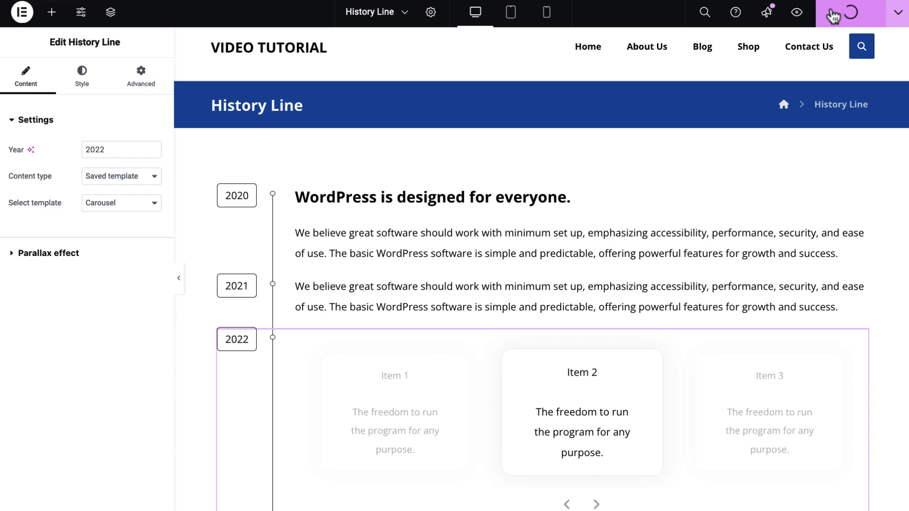
left_click(889, 18)
left_click(852, 105)
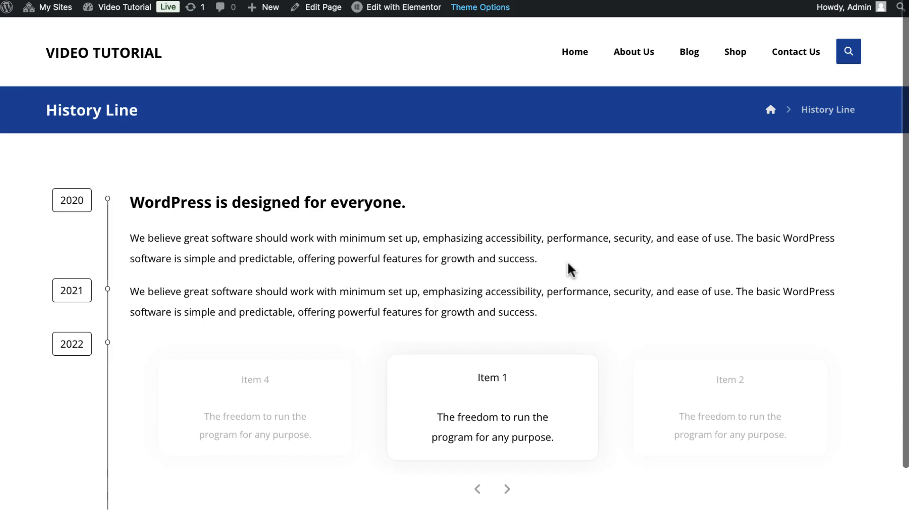
scroll(568, 268, "down", 3)
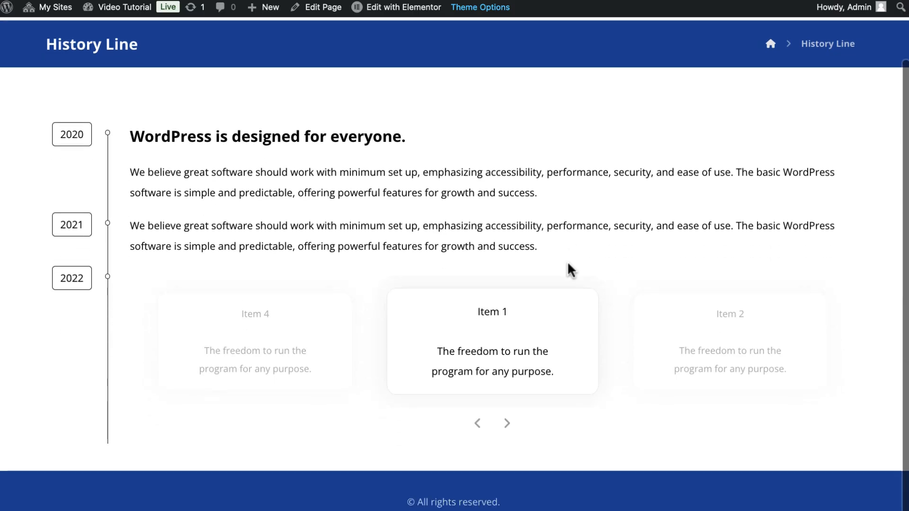
left_click(505, 428)
left_click(479, 428)
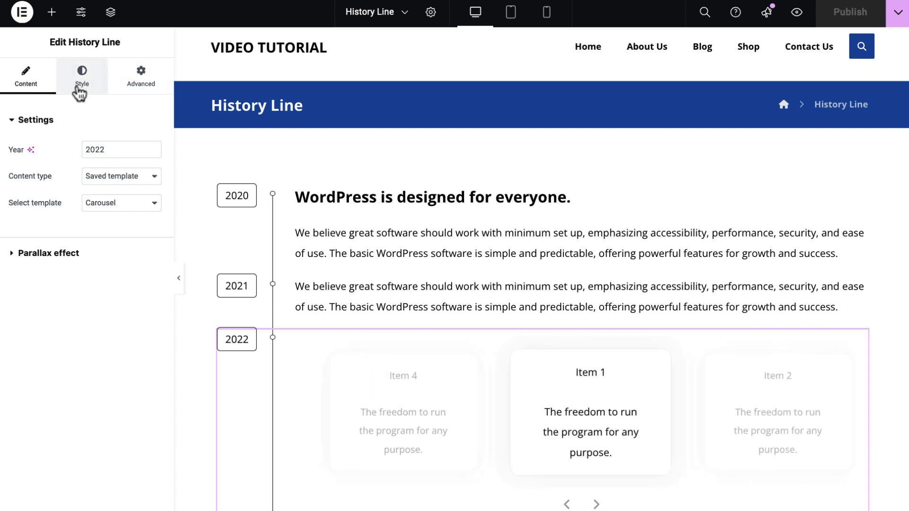
Select the 2020 entry and open its style settings
left_click(81, 81)
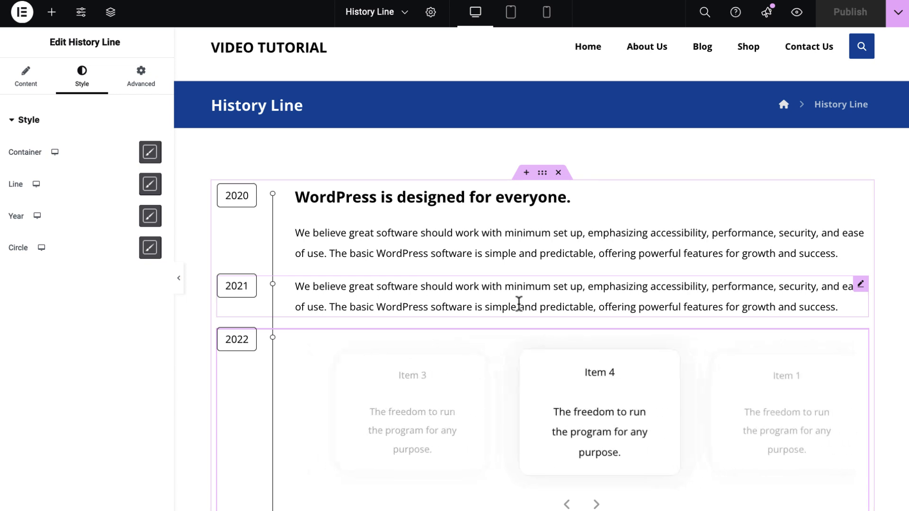
left_click(489, 232)
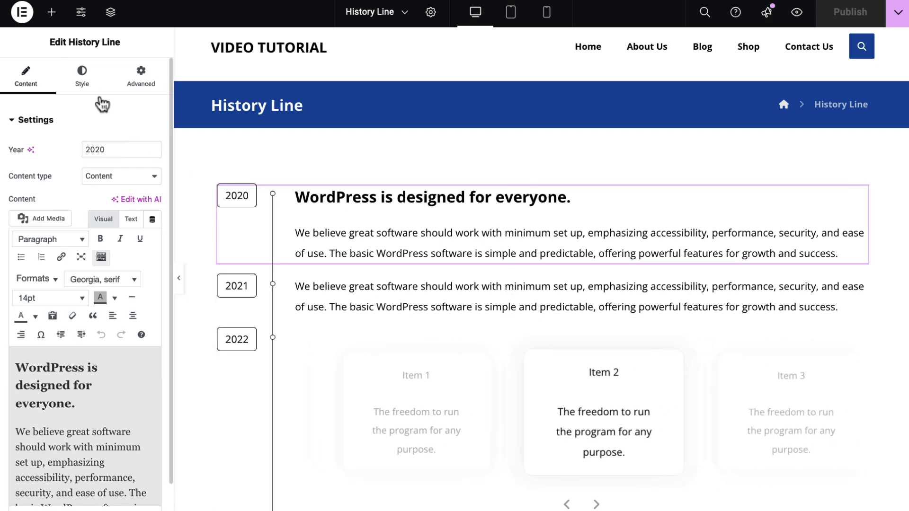
left_click(84, 78)
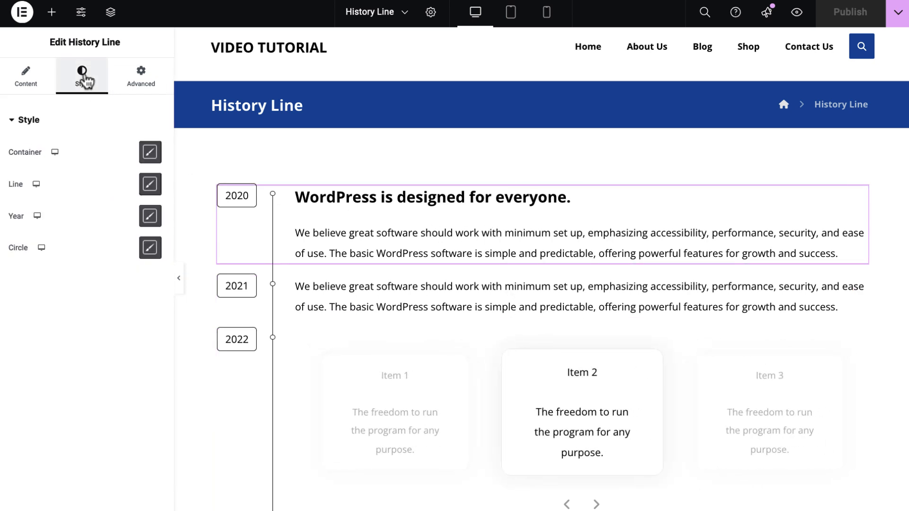
Try a light grey background colour on the 2020 entry's container
left_click(150, 155)
left_click_drag(591, 54, 692, 57)
left_click(661, 108)
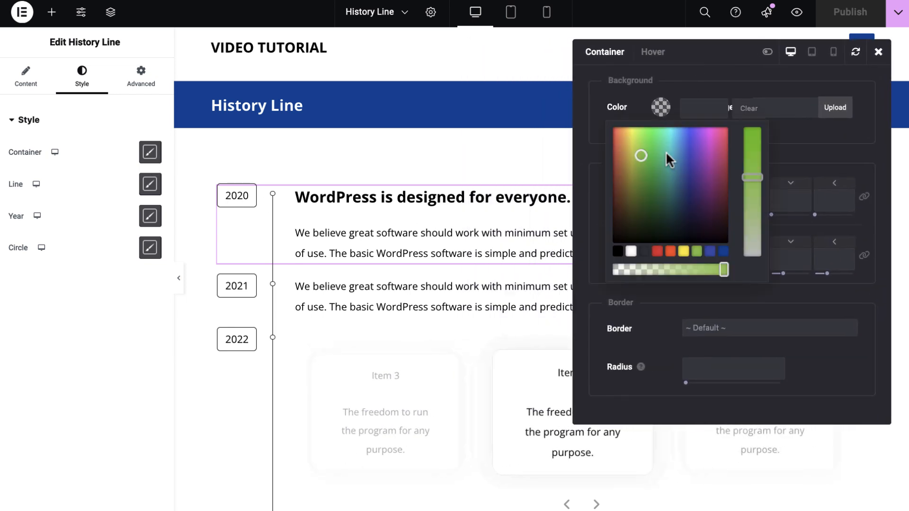
left_click(618, 251)
left_click_drag(623, 154, 603, 137)
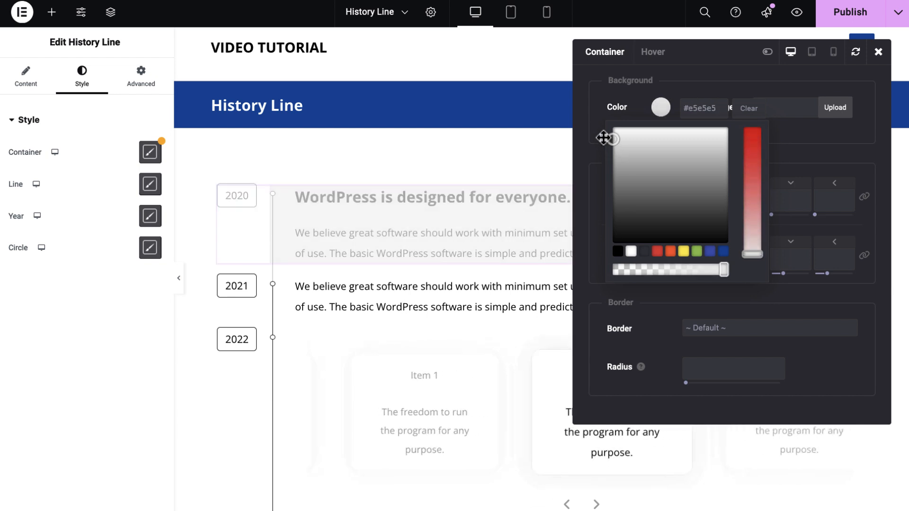
left_click(603, 137)
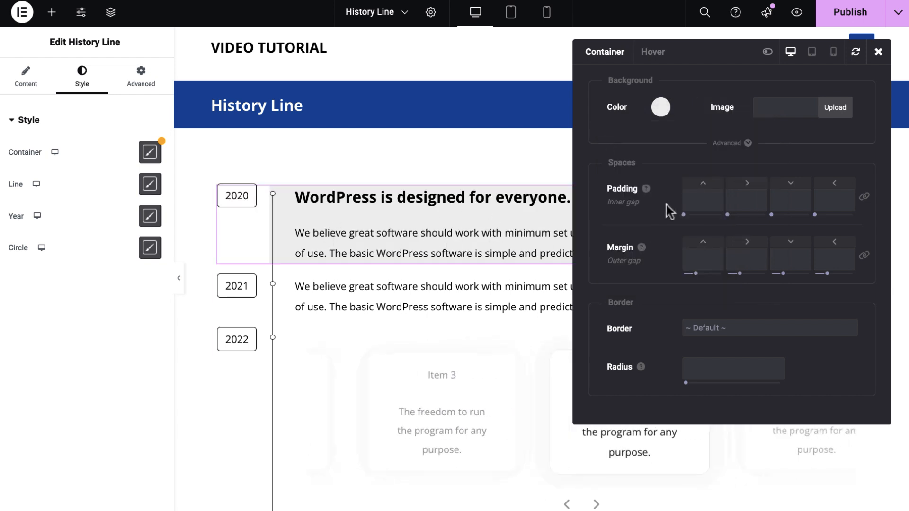
Clear the 2020 entry's container background colour and close the container styling
left_click(661, 107)
left_click(745, 107)
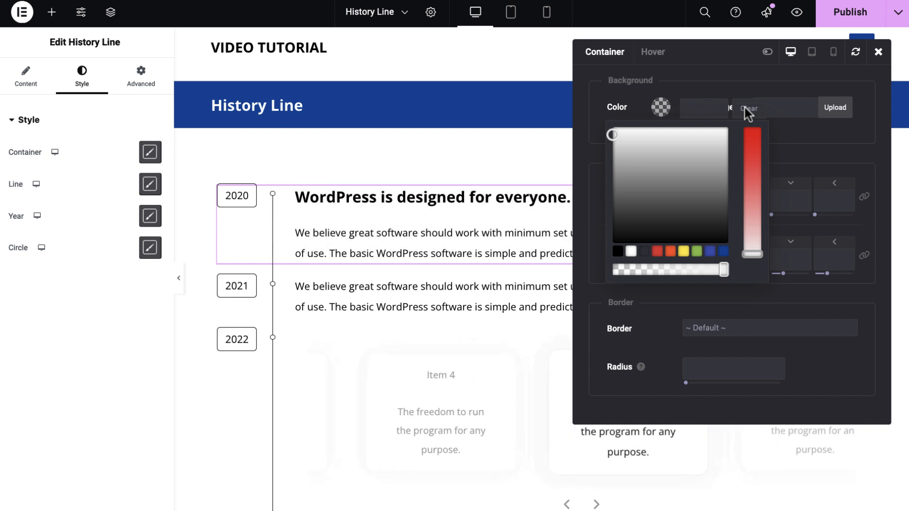
left_click(878, 53)
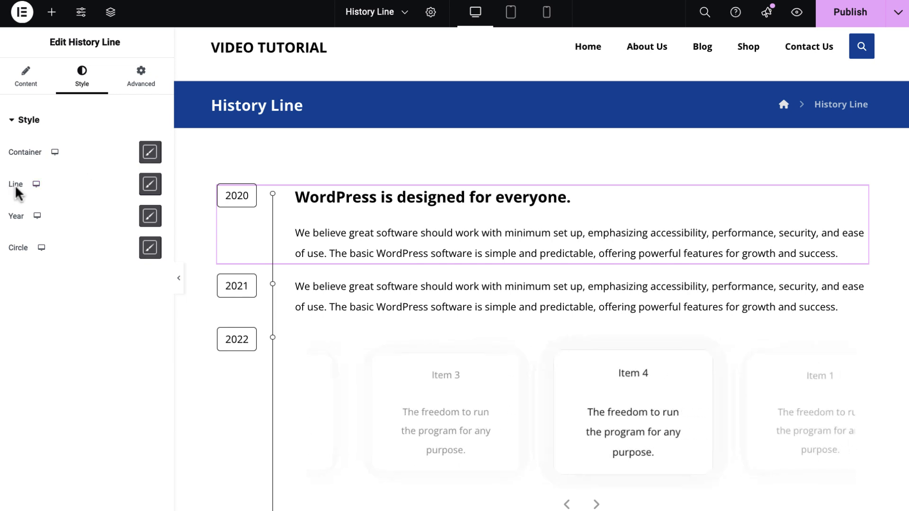
Show the advanced line styling options for the 2020 entry and set the line's text colour to green #8bc34a
left_click(151, 186)
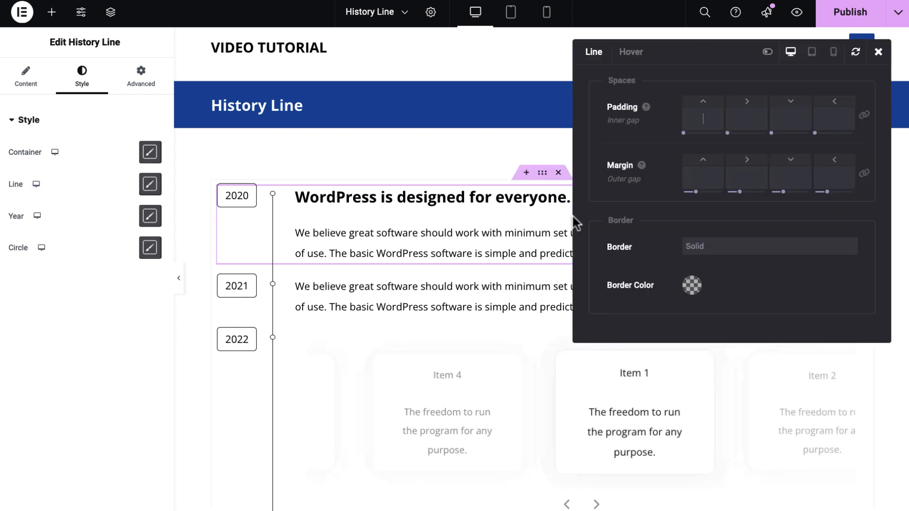
left_click(772, 59)
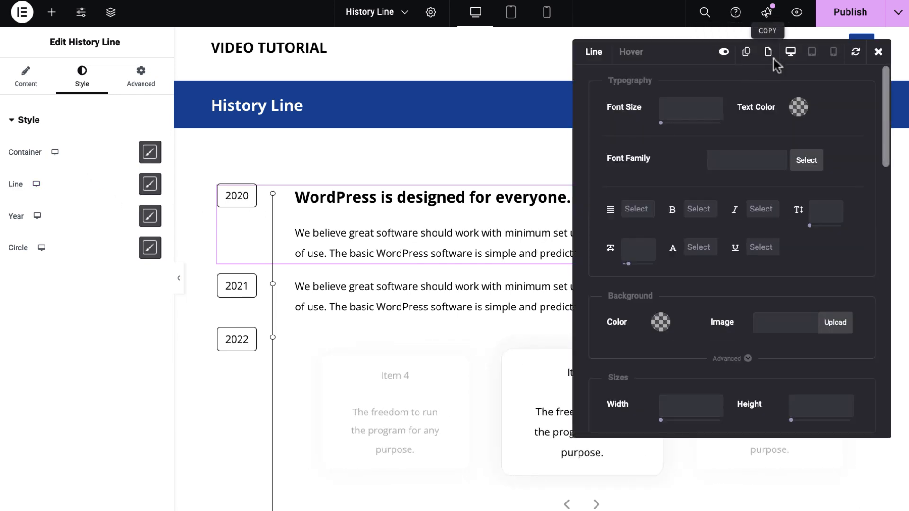
left_click(798, 108)
left_click(834, 255)
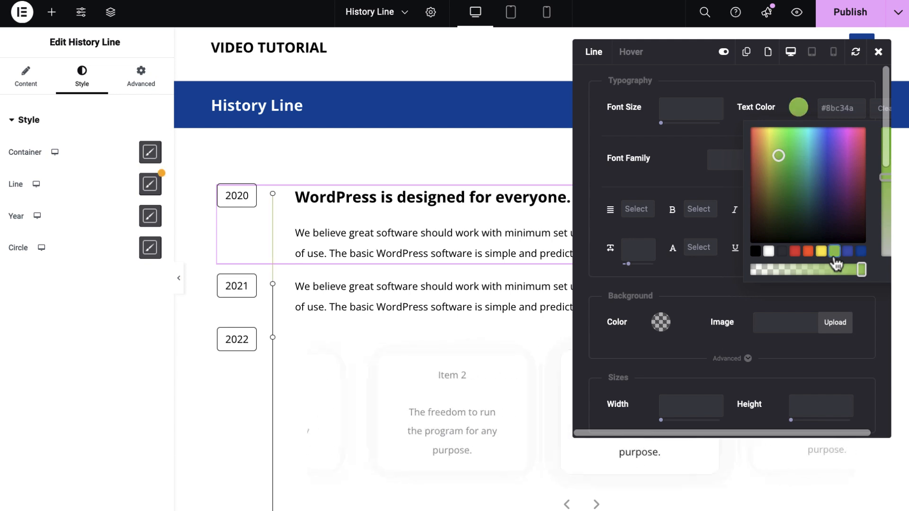
Try red #e53935 and blue #3f51b5 as the 2020 line's text colour before restoring green #8bc34a
left_click(796, 253)
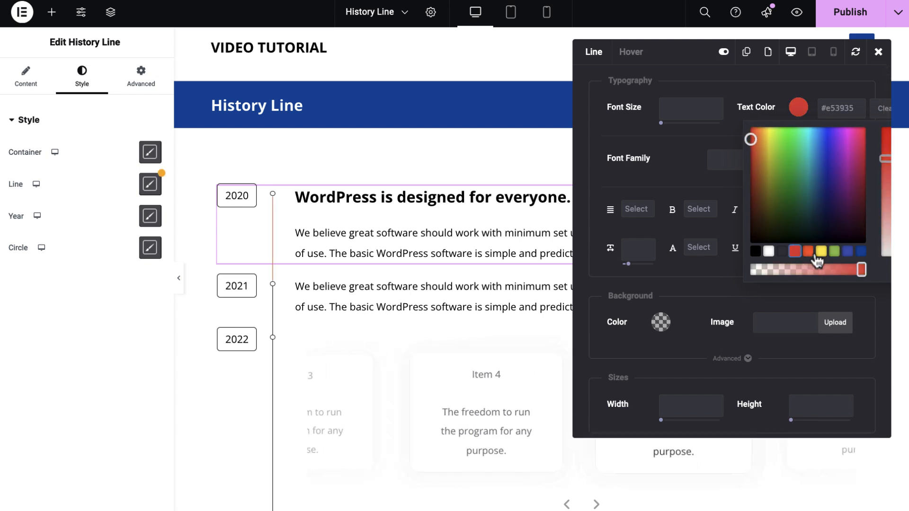
left_click(835, 255)
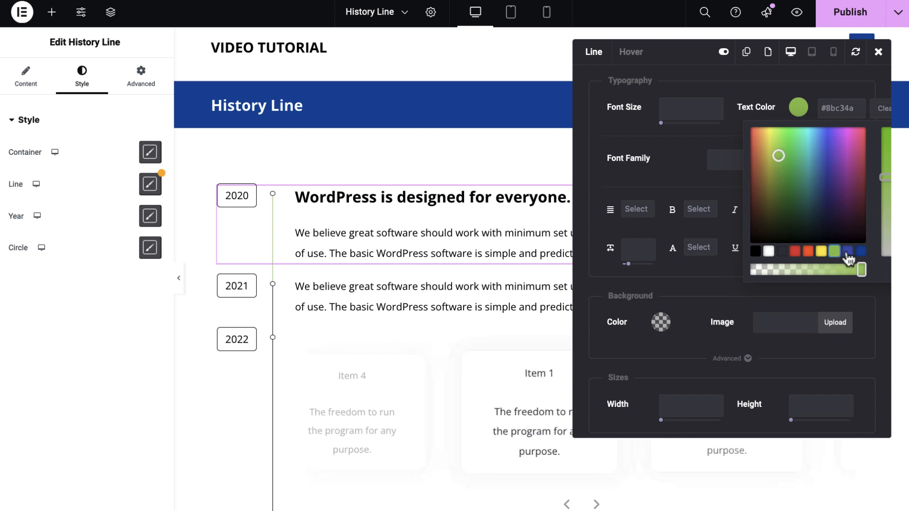
left_click(848, 255)
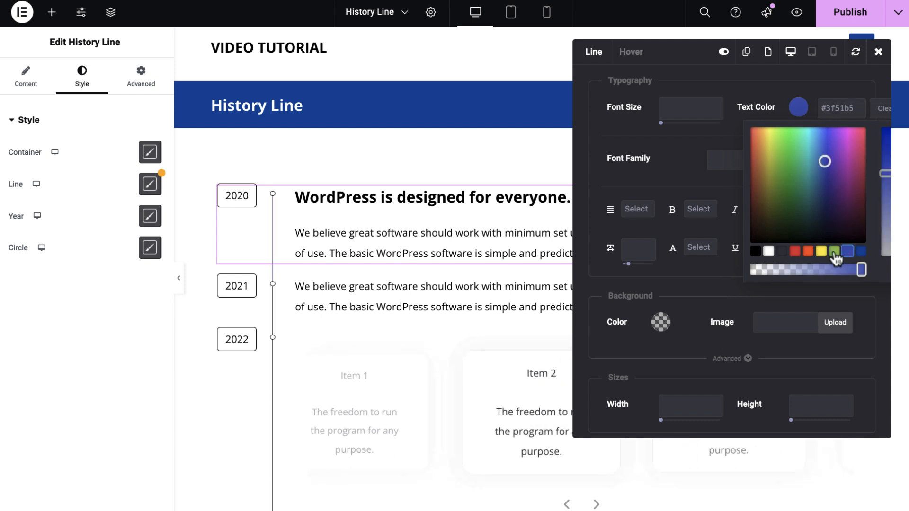
left_click(834, 252)
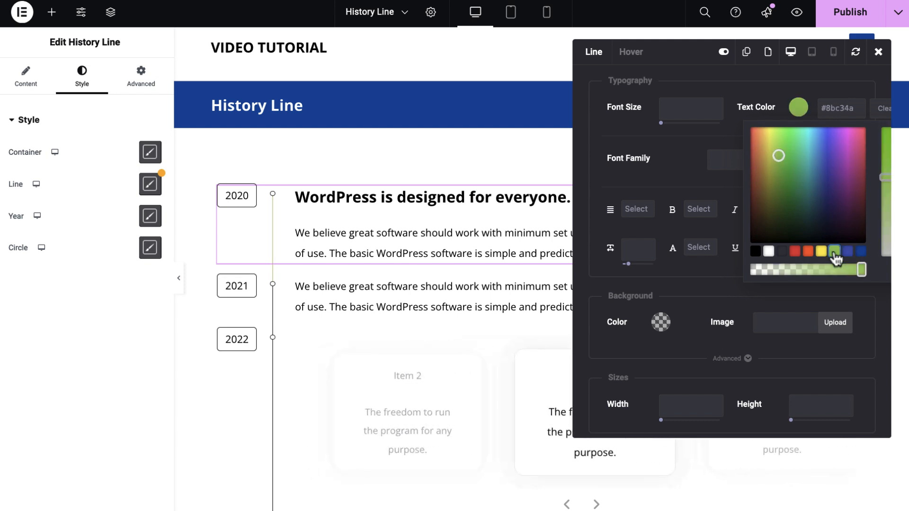
left_click(879, 51)
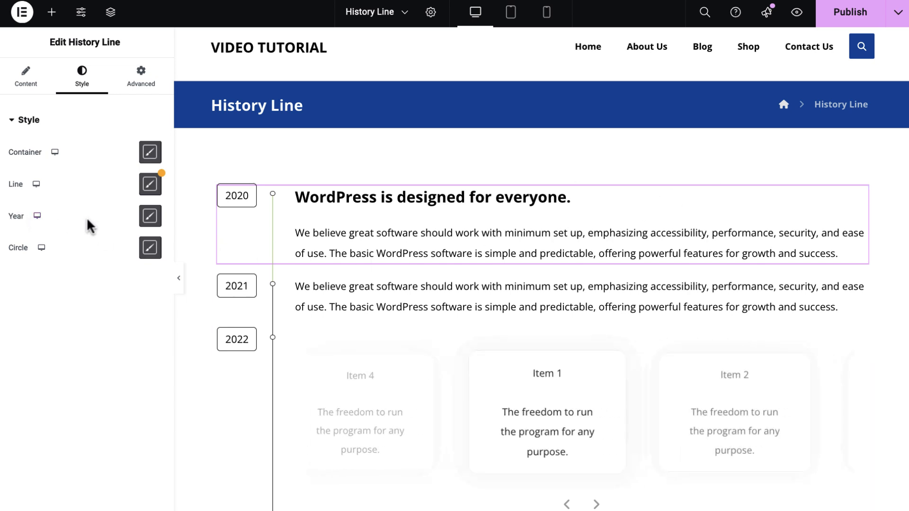
Style the 2020 entry's year label with a green #8bc34a background and white #ffffff text
left_click(150, 216)
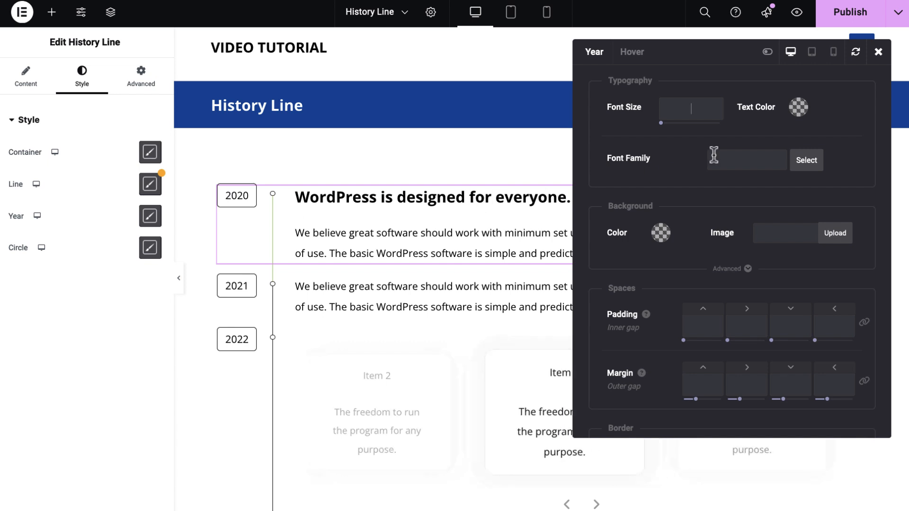
left_click(662, 234)
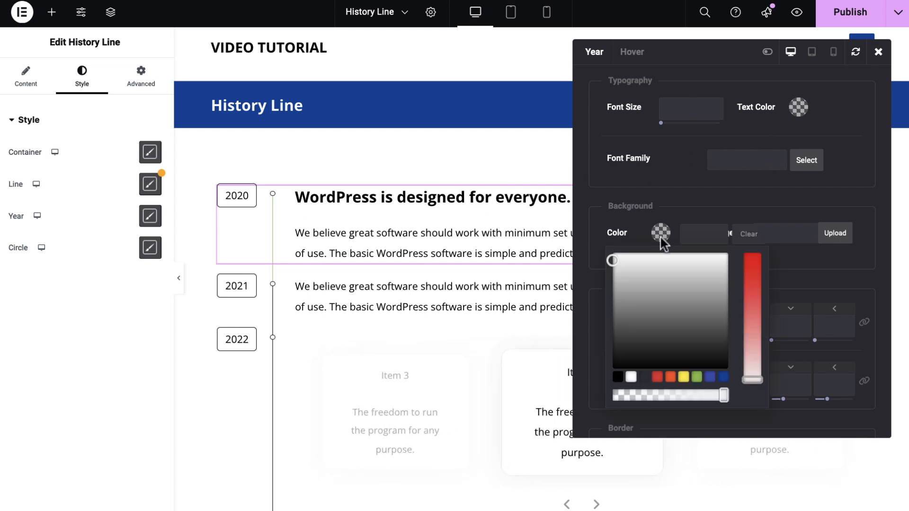
left_click(697, 377)
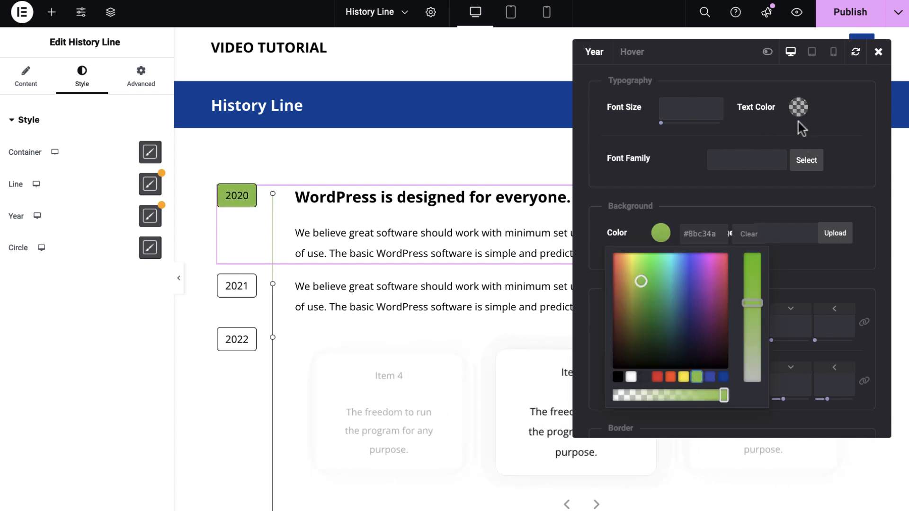
left_click(798, 108)
left_click(769, 251)
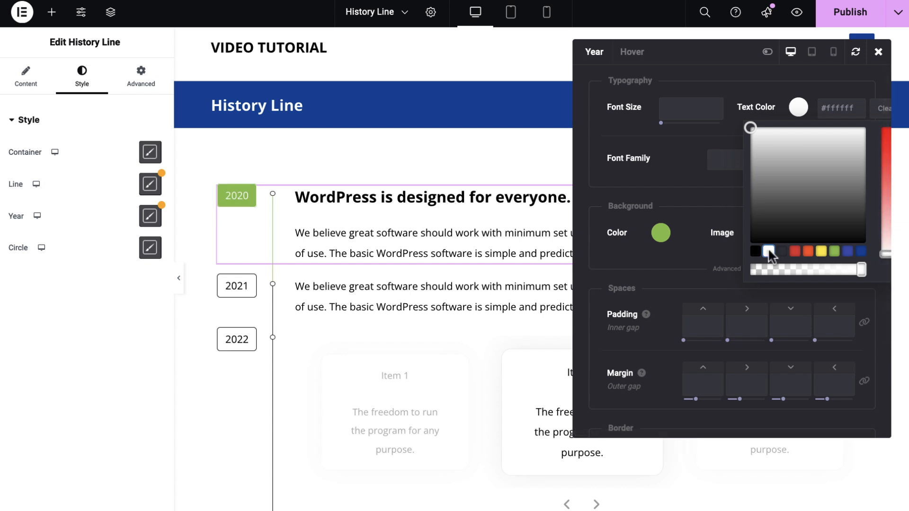
left_click(667, 188)
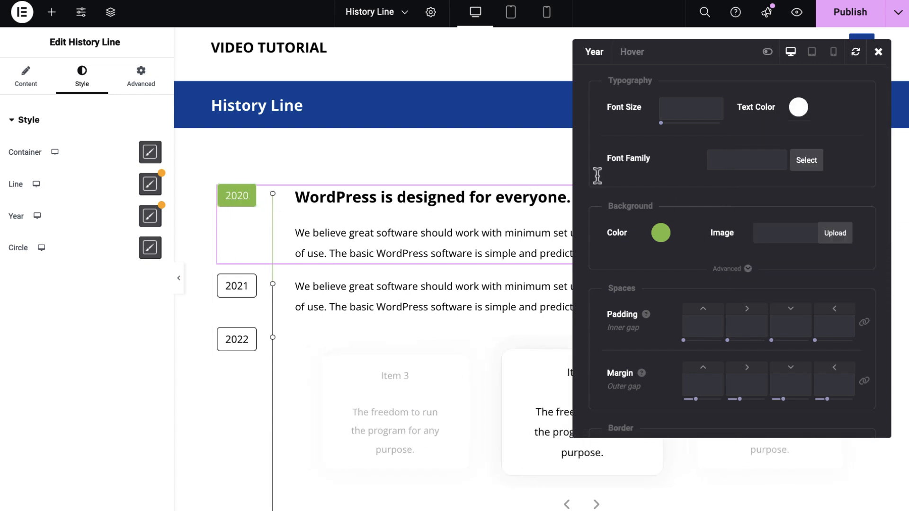
left_click(878, 52)
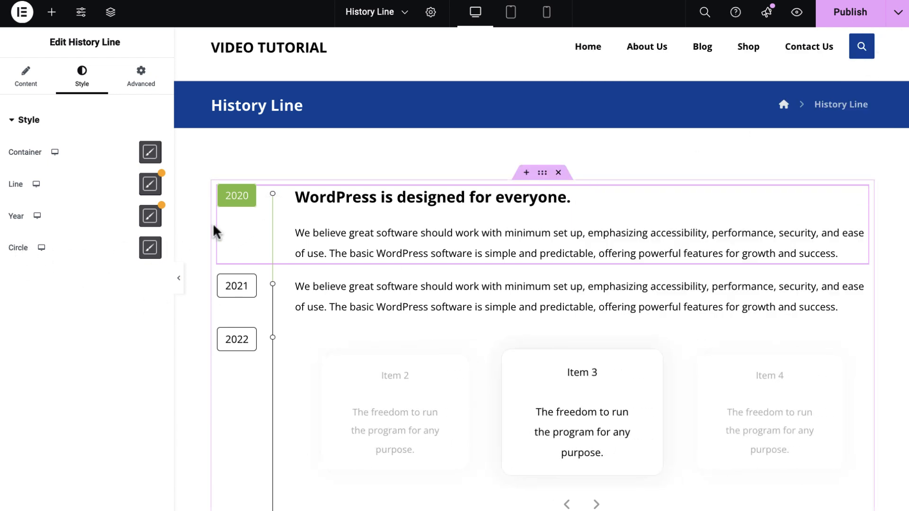
Give the 2020 entry's circle a green #8bc34a background and set its border to None
left_click(150, 248)
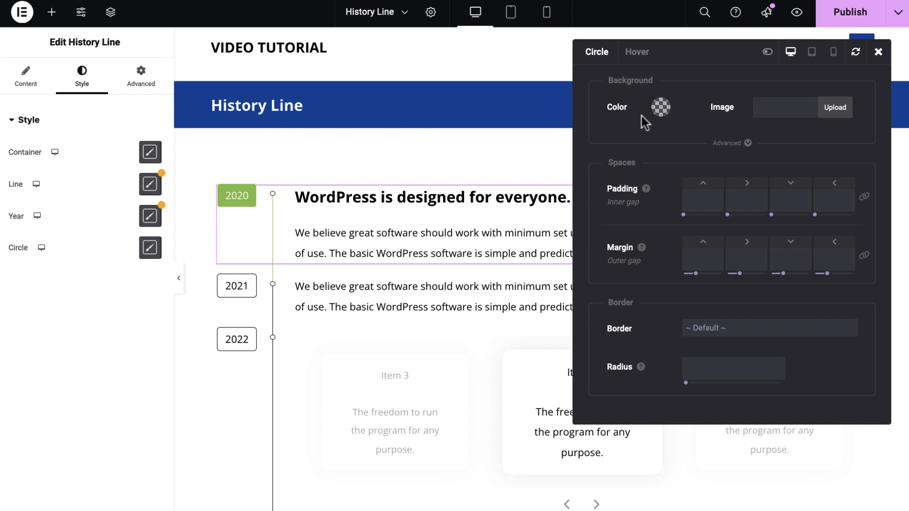
left_click(661, 107)
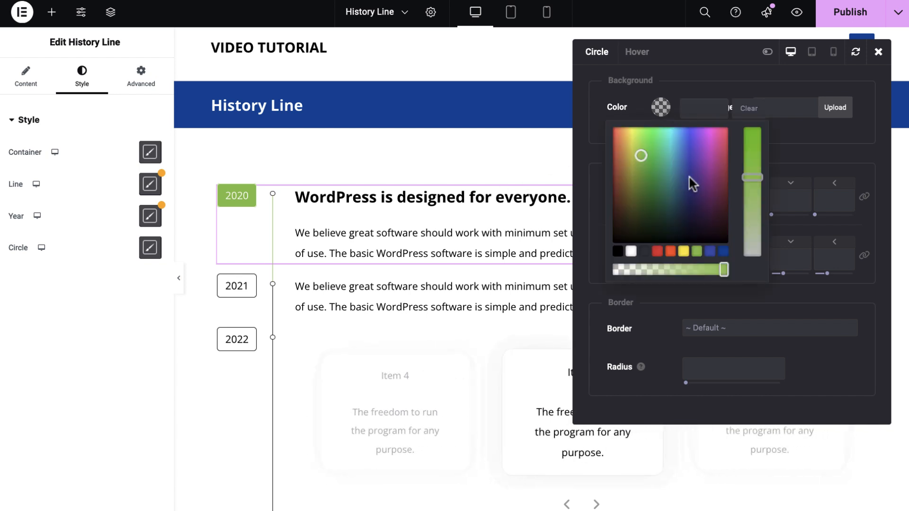
left_click(696, 252)
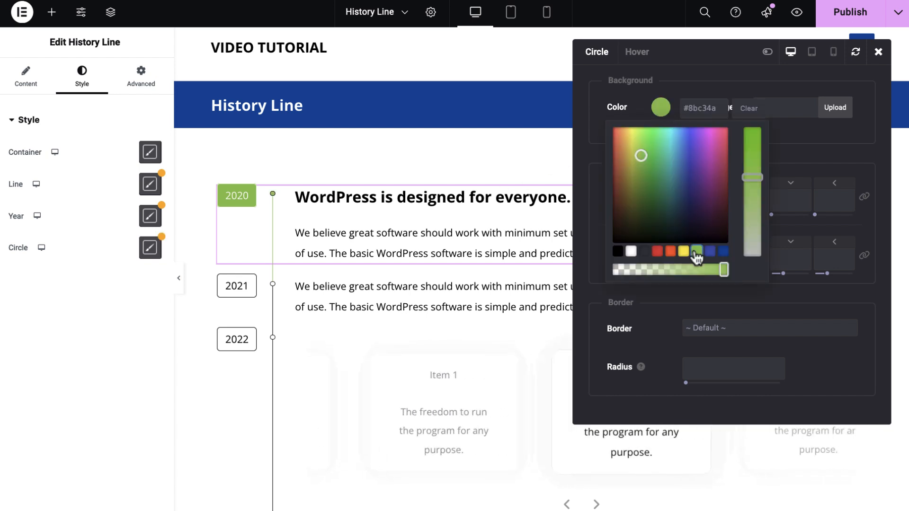
left_click(767, 53)
scroll(811, 223, "down", 6)
left_click(781, 231)
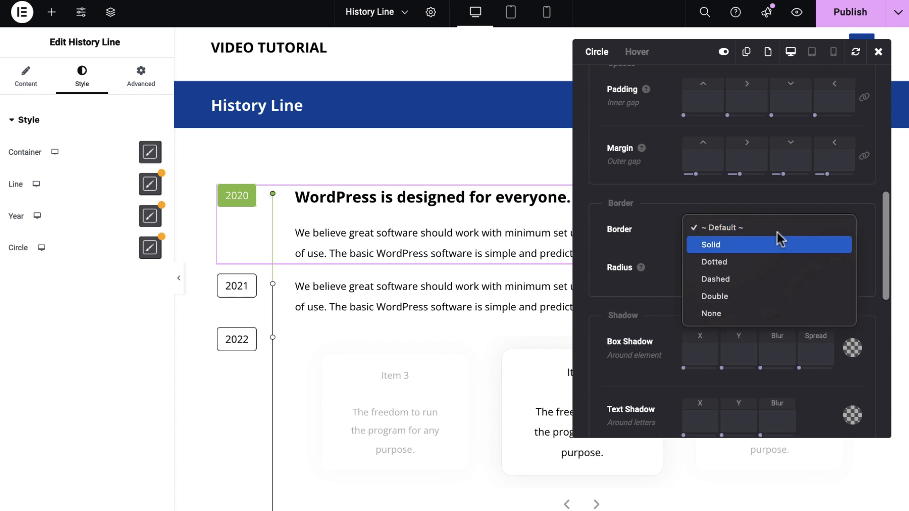
left_click(752, 311)
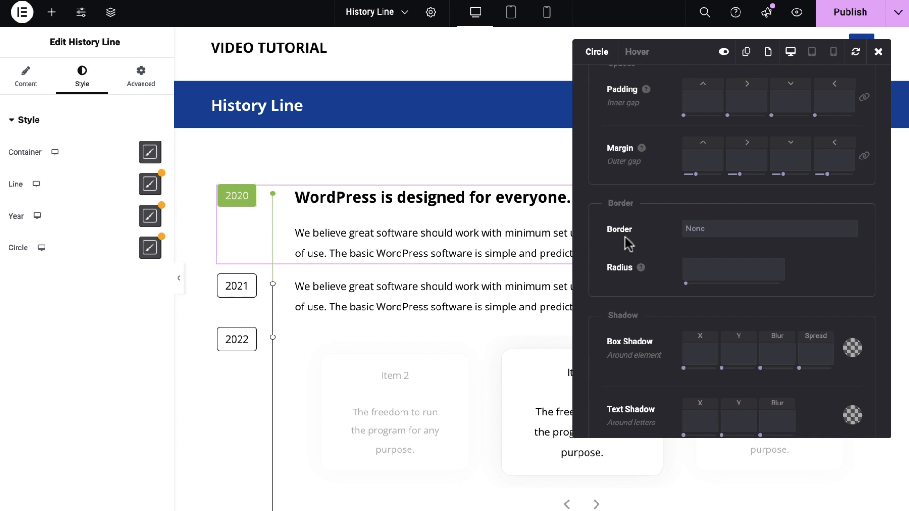
left_click(880, 56)
Select the 2021 entry and set its line's text colour to green #8bc34a in the advanced line styling
left_click(467, 286)
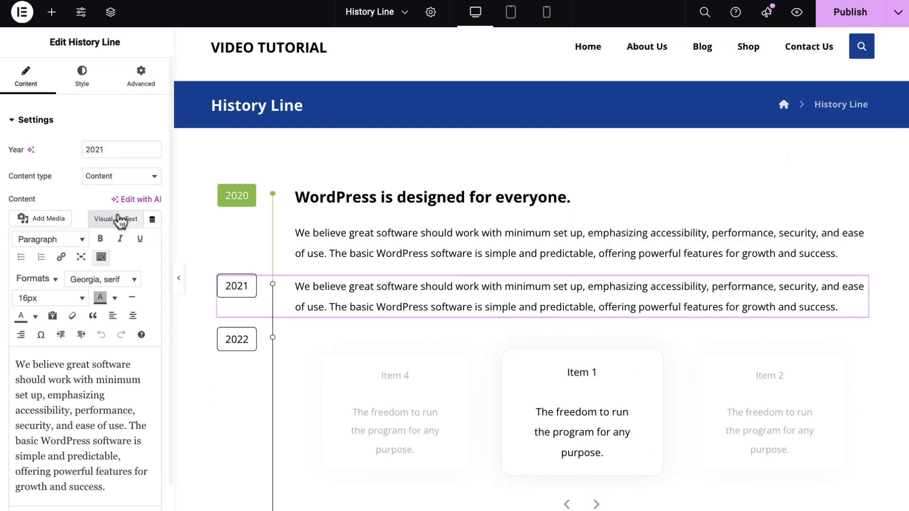
left_click(90, 76)
left_click(151, 184)
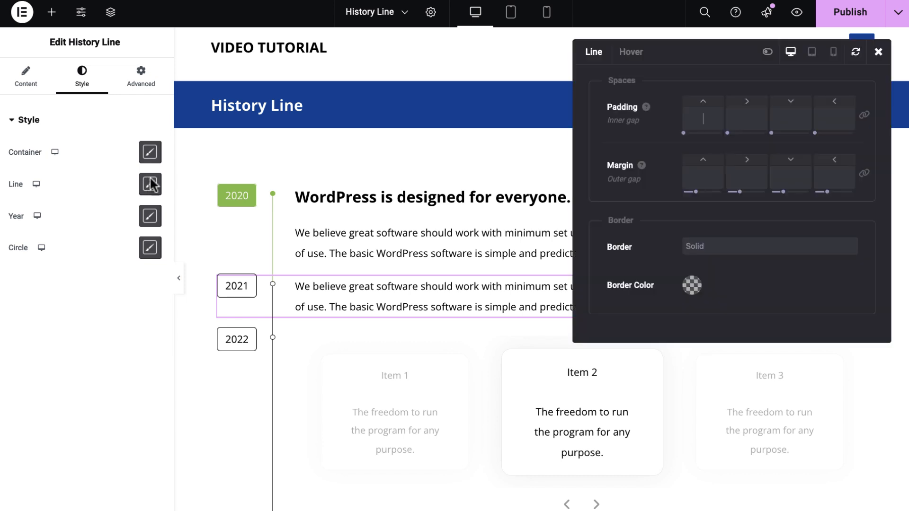
left_click(768, 52)
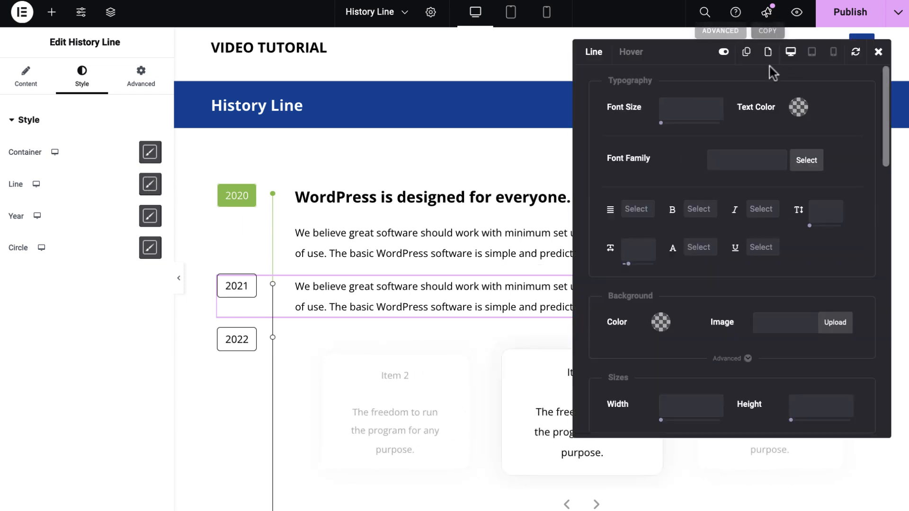
left_click(799, 108)
left_click(834, 252)
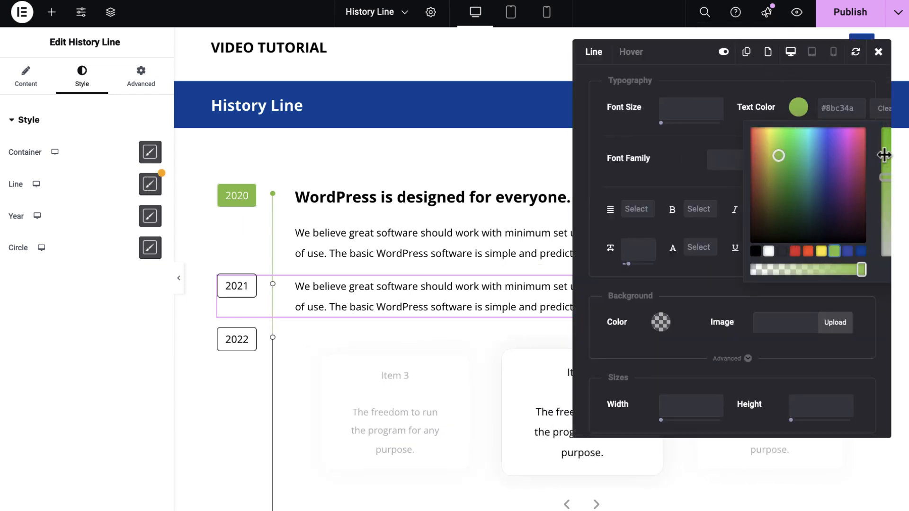
left_click(878, 51)
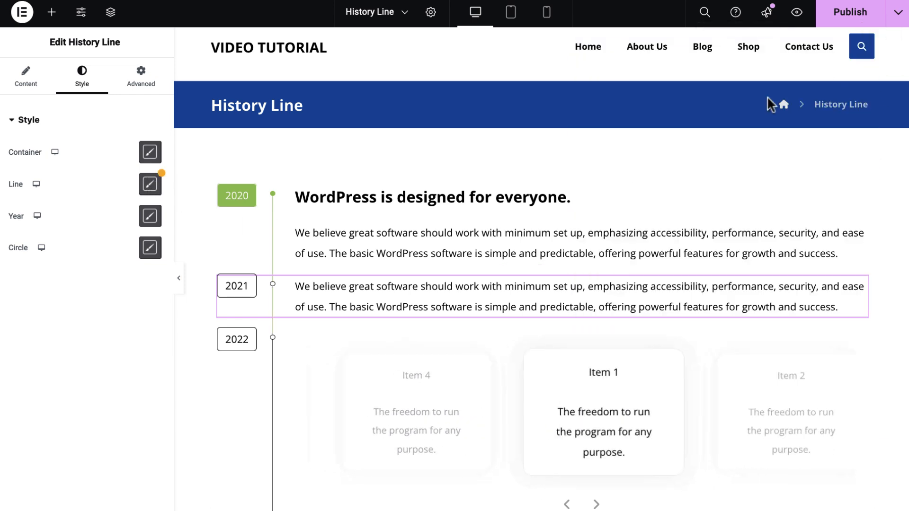
Style the 2021 entry's year label with a green #8bc34a background and white #ffffff text
left_click(150, 217)
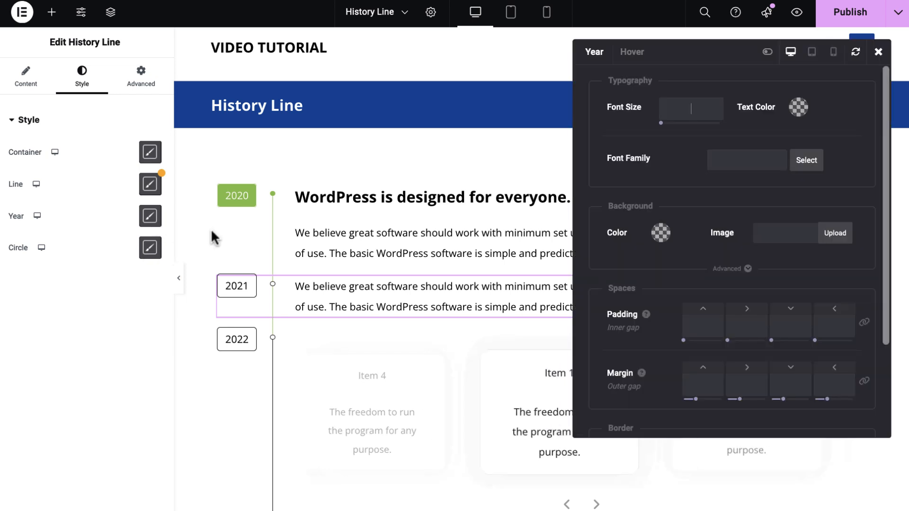
left_click(662, 233)
left_click(697, 377)
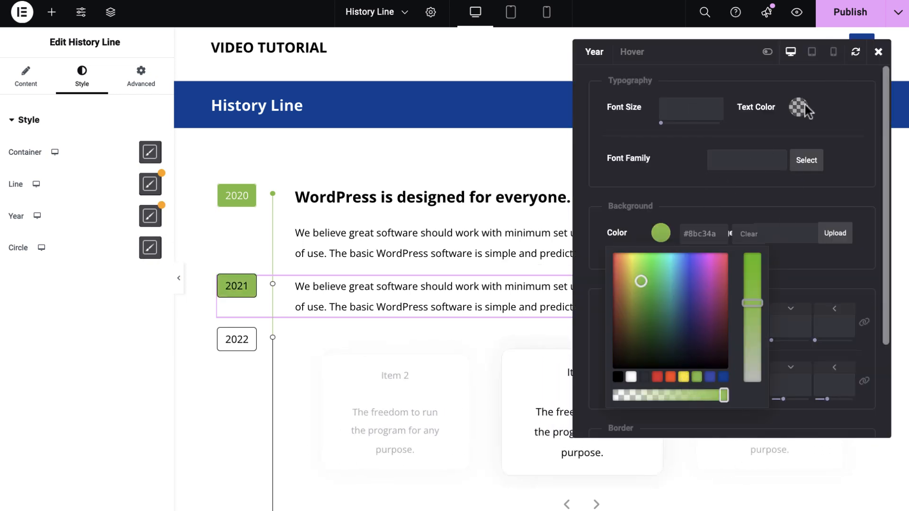
left_click(799, 107)
left_click(768, 251)
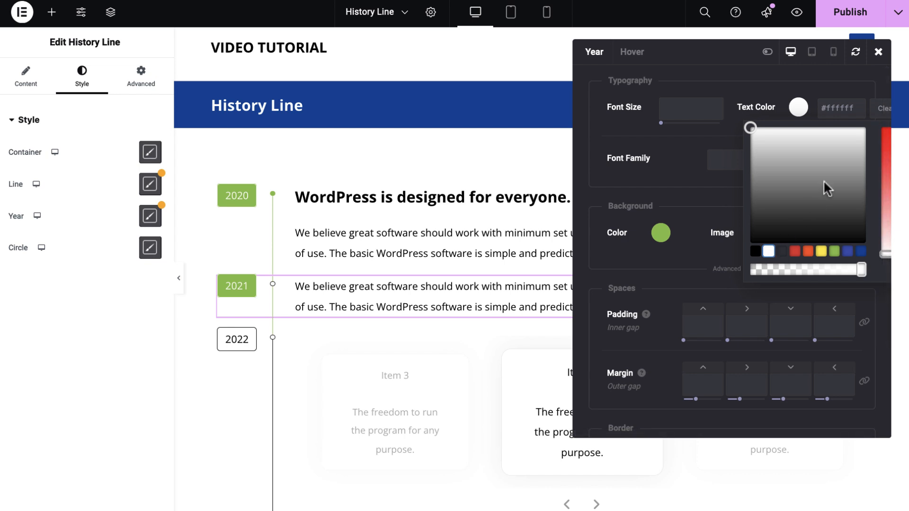
left_click(879, 52)
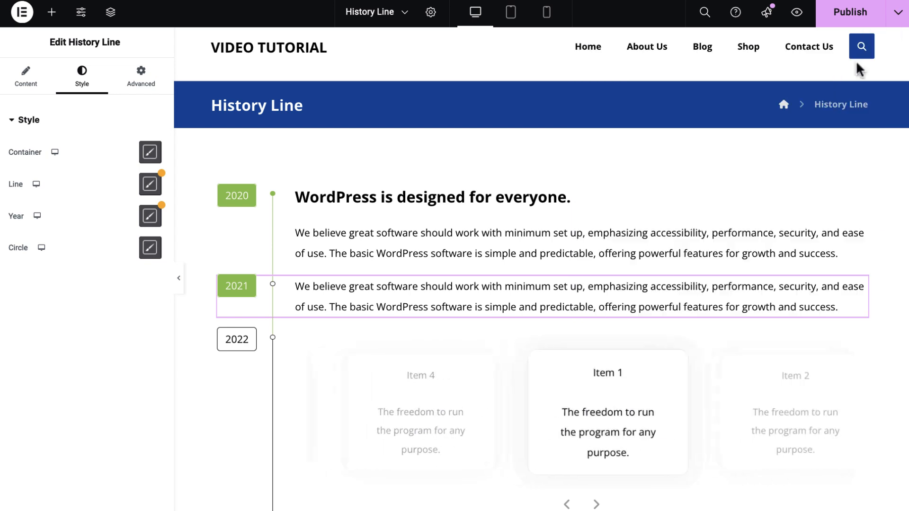
Set the 2021 entry's circle border to None and its background colour to green #8bc34a
left_click(150, 248)
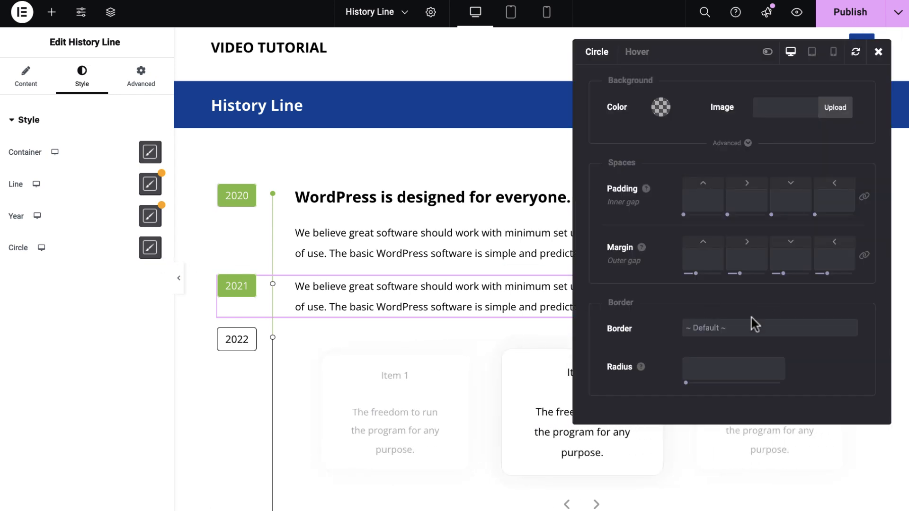
left_click(727, 338)
left_click(719, 406)
left_click(663, 112)
left_click(697, 254)
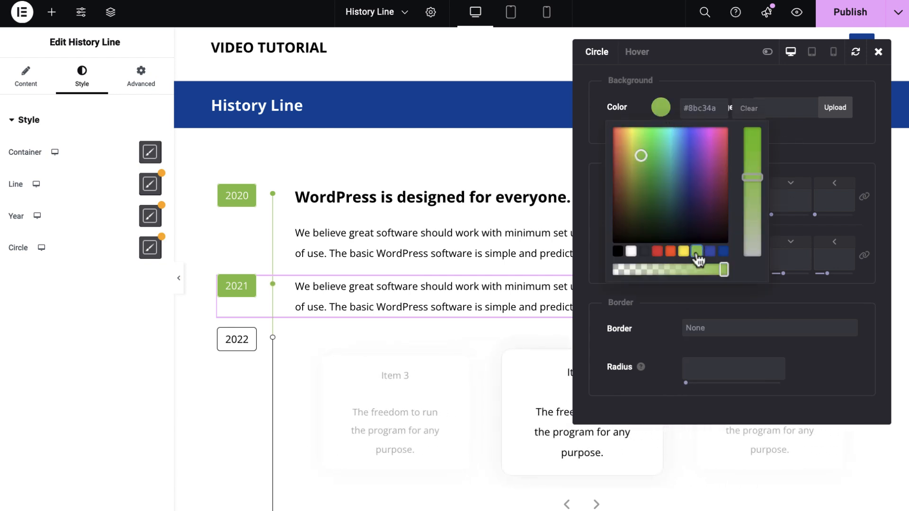
left_click(878, 51)
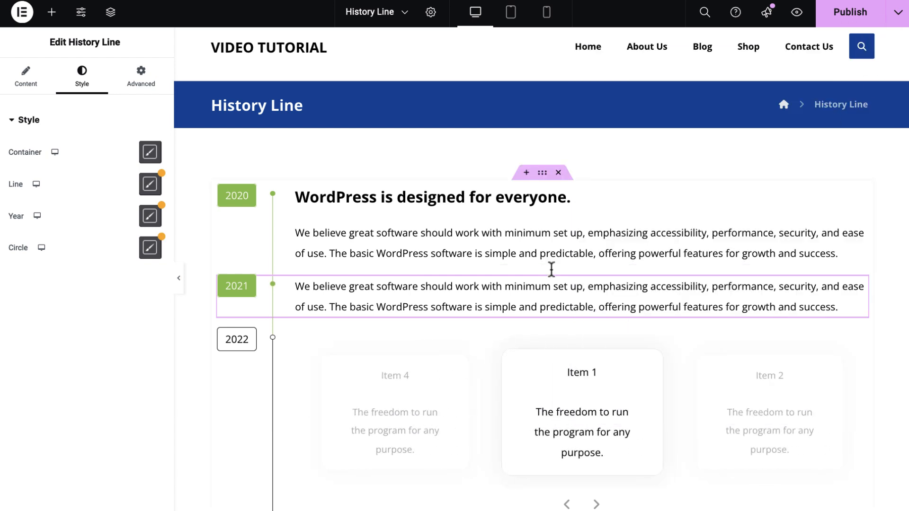
Set the 2022 entry's line text colour to green #8bc34a and close the line styling
left_click(151, 184)
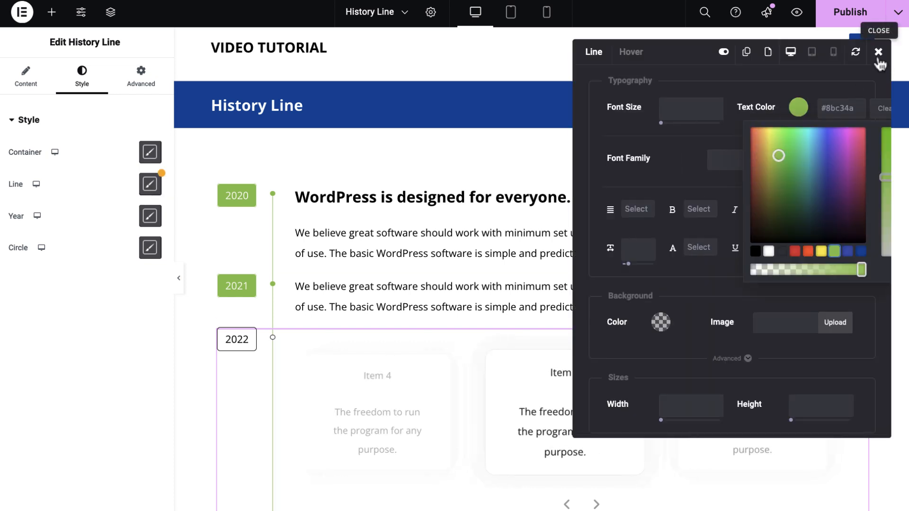
left_click(879, 52)
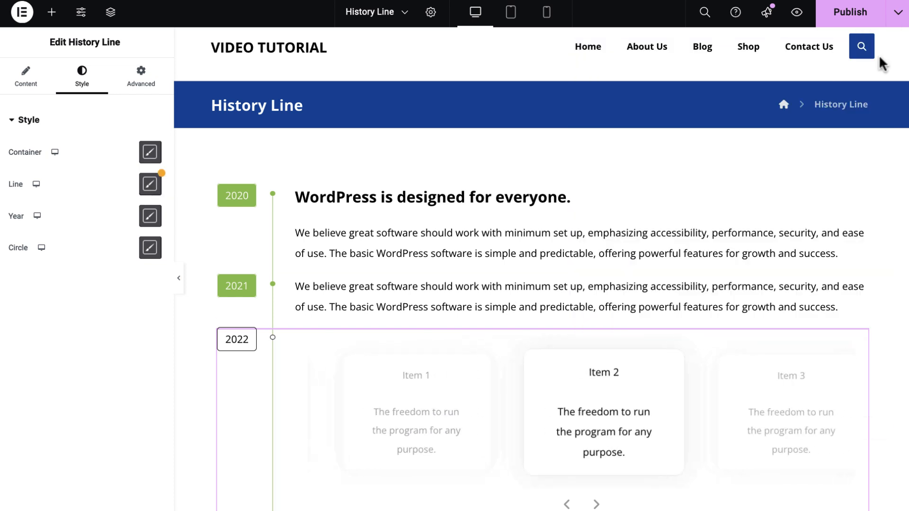
Style the 2022 entry's year label with a green #8bc34a background and white text
left_click(150, 216)
left_click(661, 233)
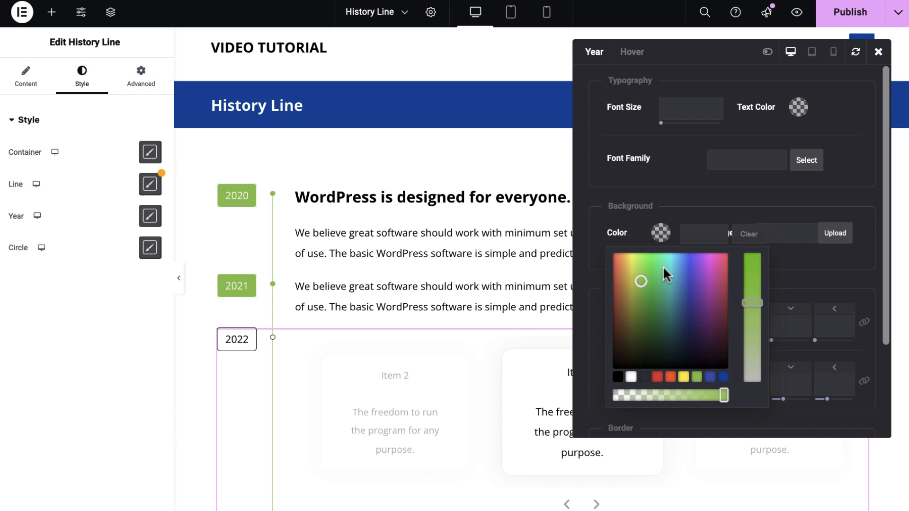
left_click(697, 377)
left_click(798, 107)
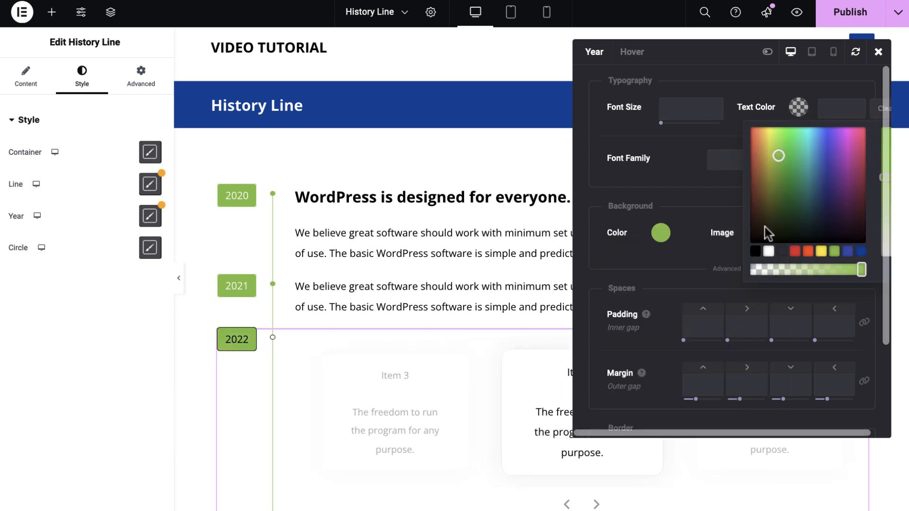
left_click(769, 251)
left_click(691, 184)
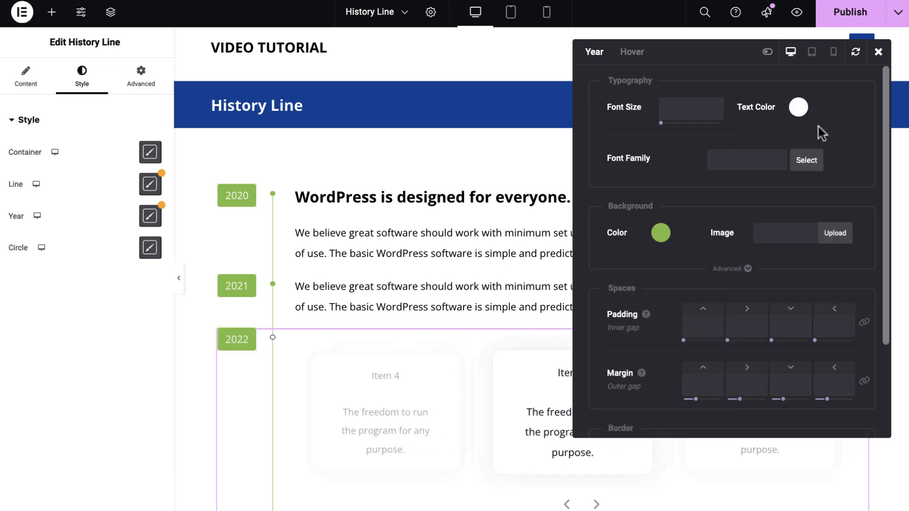
left_click(879, 52)
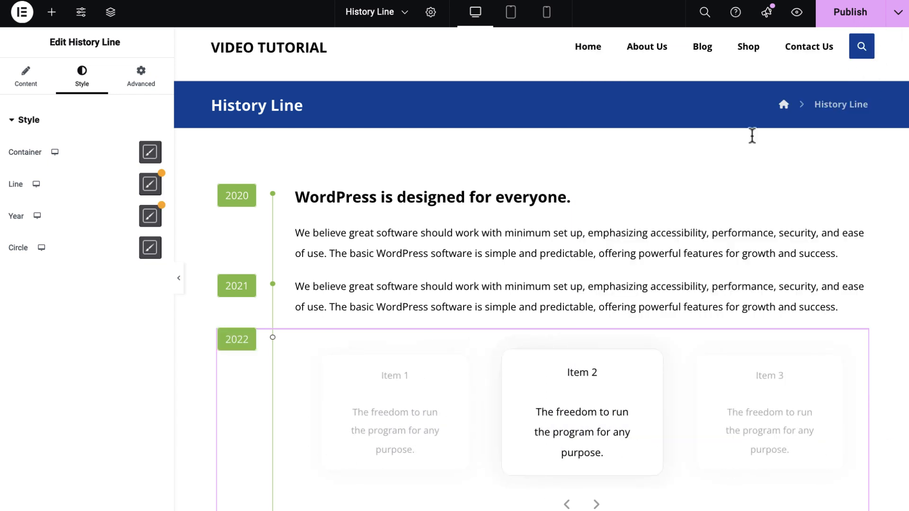
Set the 2022 entry's circle background to green #8bc34a and its border to None
left_click(151, 248)
left_click(663, 112)
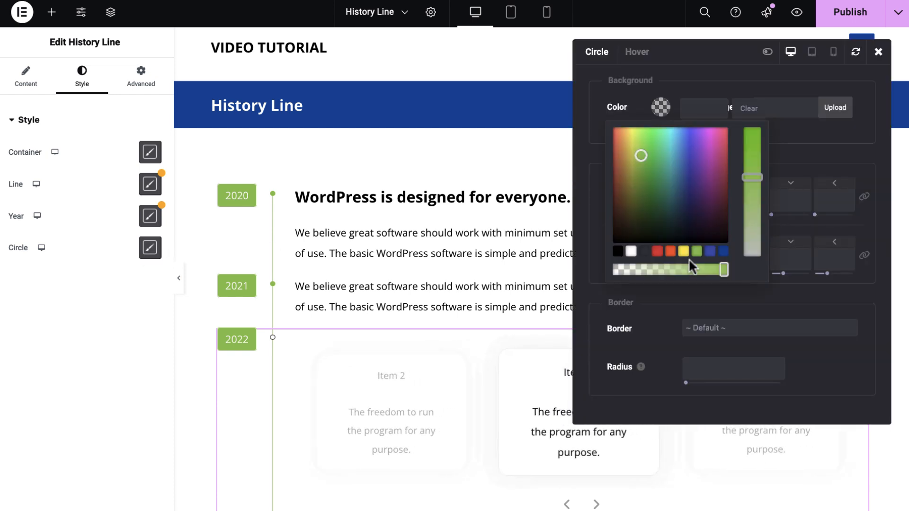
left_click(696, 251)
left_click(734, 328)
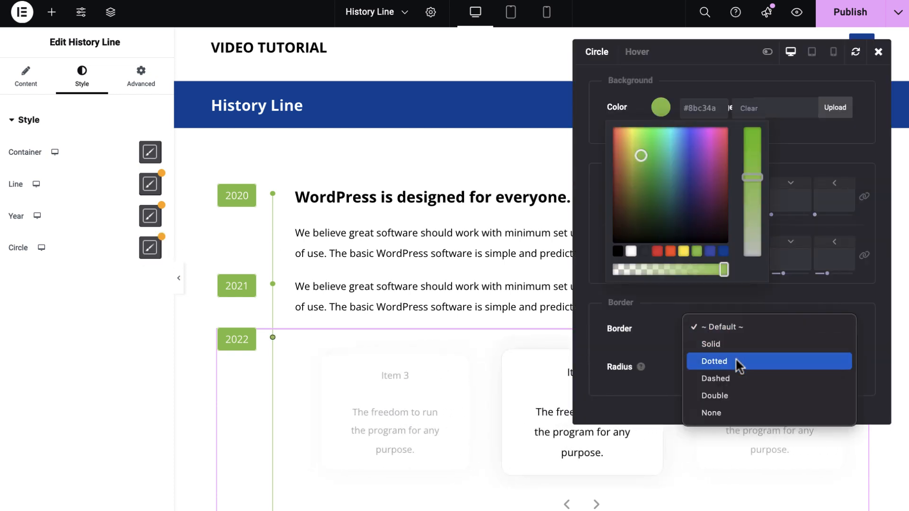
left_click(734, 411)
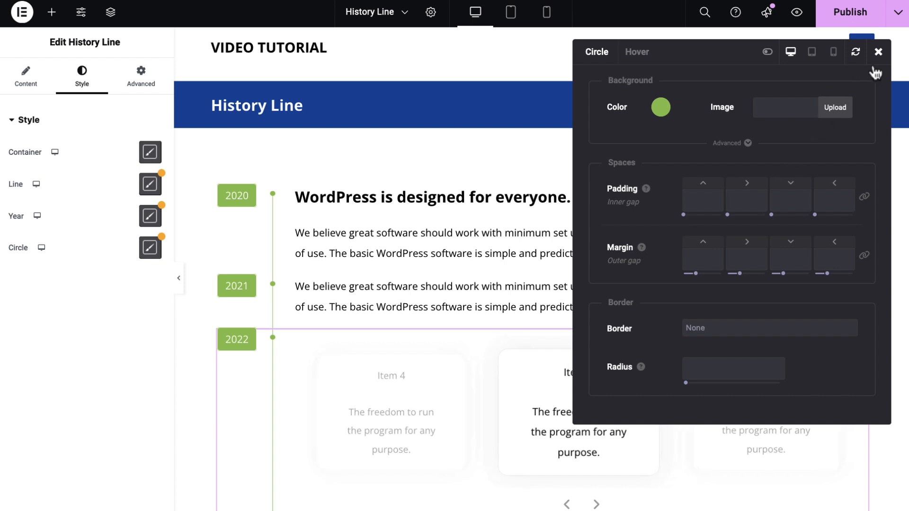
left_click(878, 53)
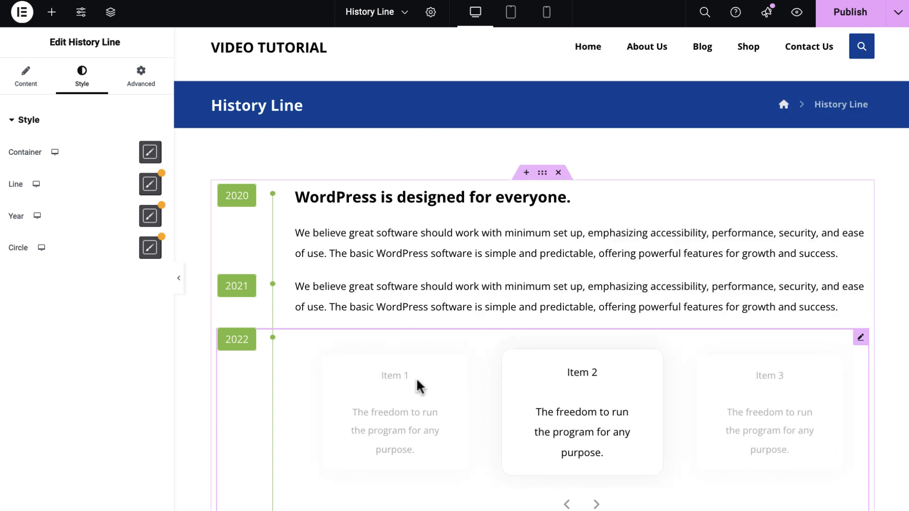
Review the styled timeline down the page and publish the page
scroll(417, 378, "down", 3)
scroll(417, 378, "up", 3)
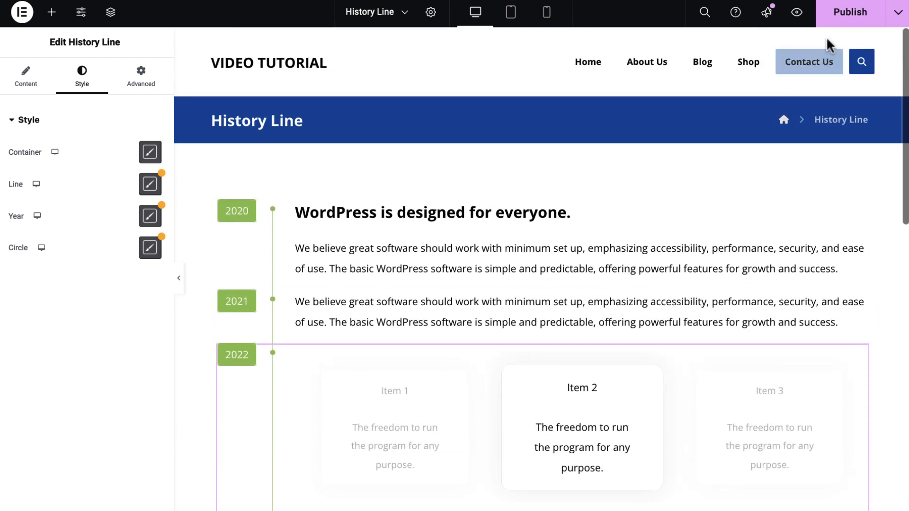
left_click(838, 14)
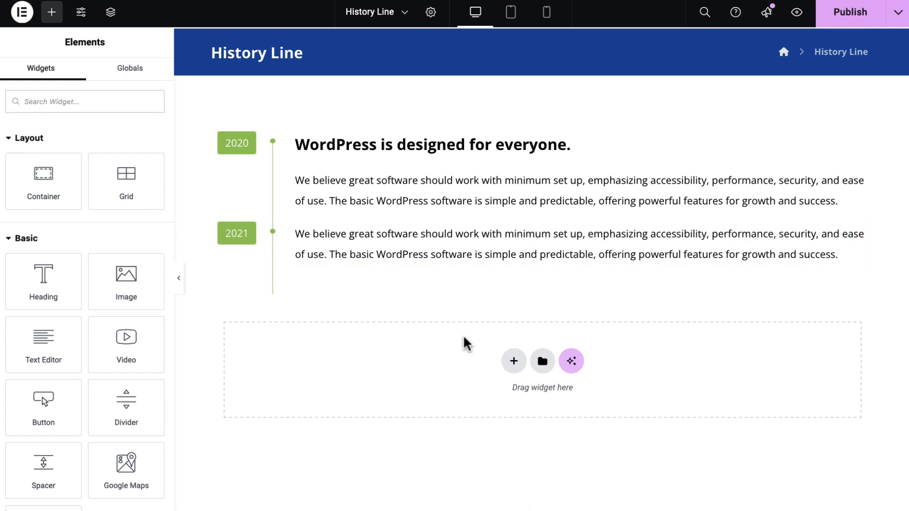
Add a Flexbox container with two equal columns below the 2021 timeline entry
left_click(513, 362)
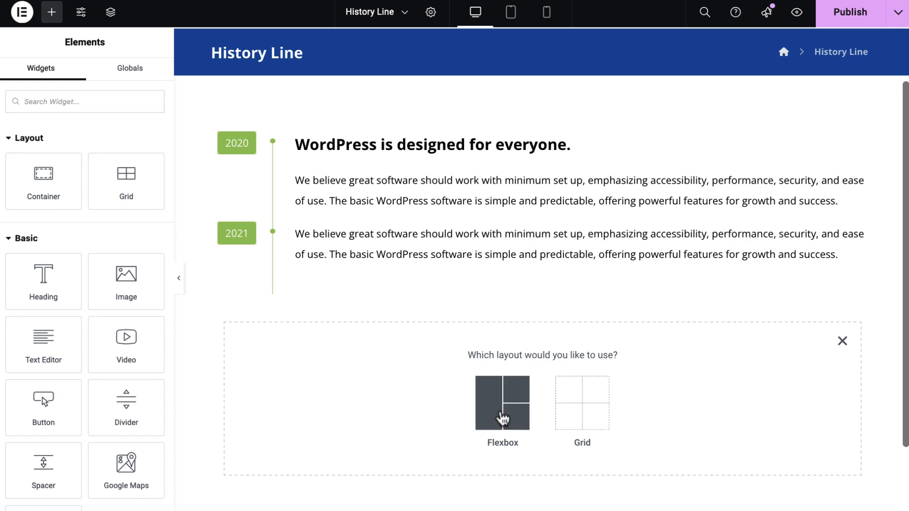
left_click(503, 416)
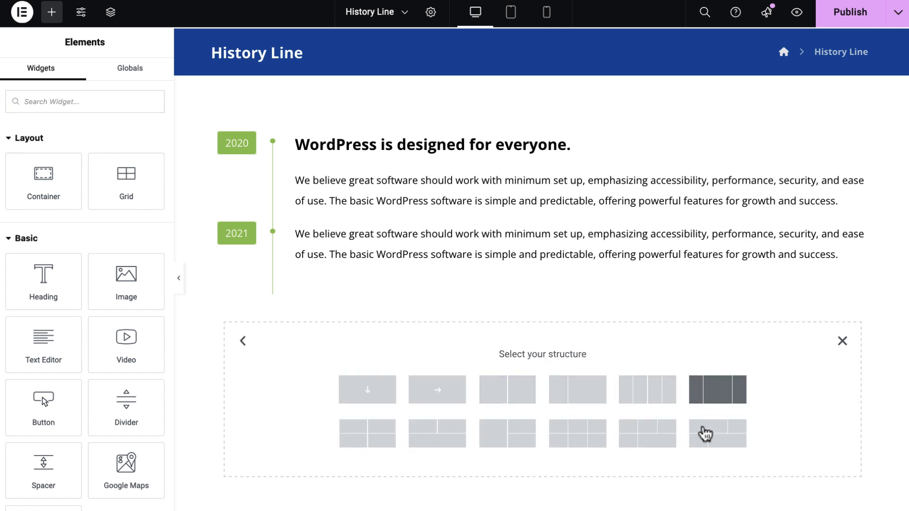
left_click(518, 400)
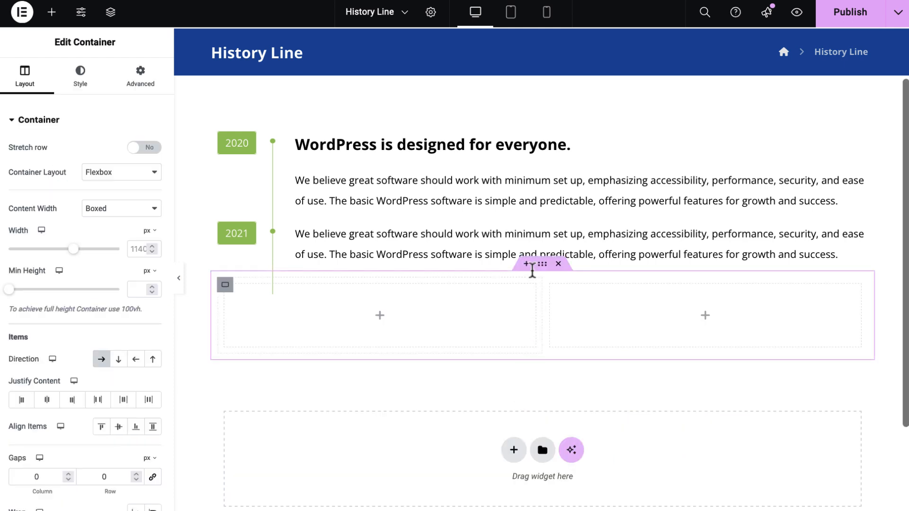
Unlink the new two-column container's margins and set its top margin to 100 px
left_click(137, 77)
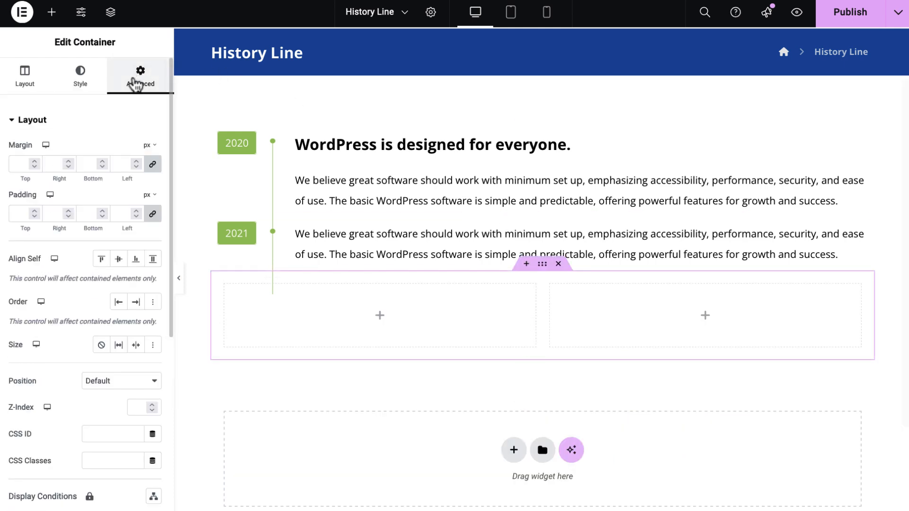
left_click(153, 165)
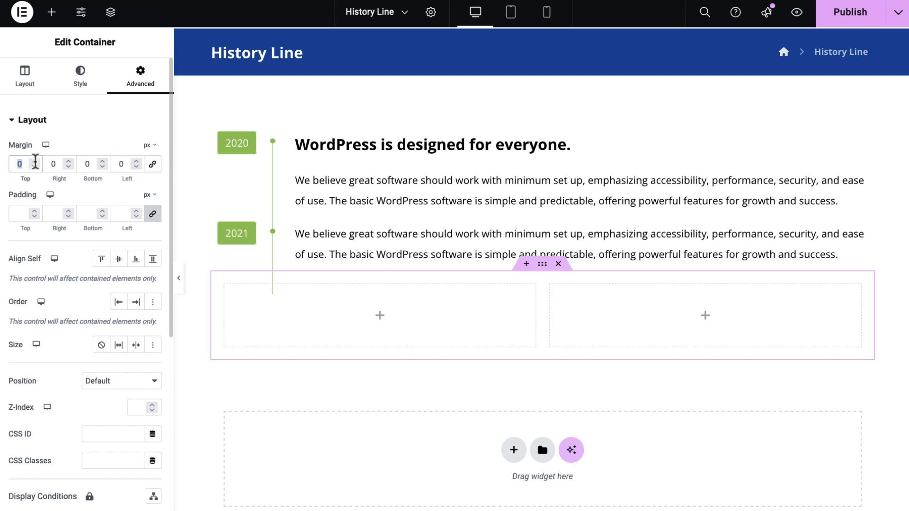
type("100")
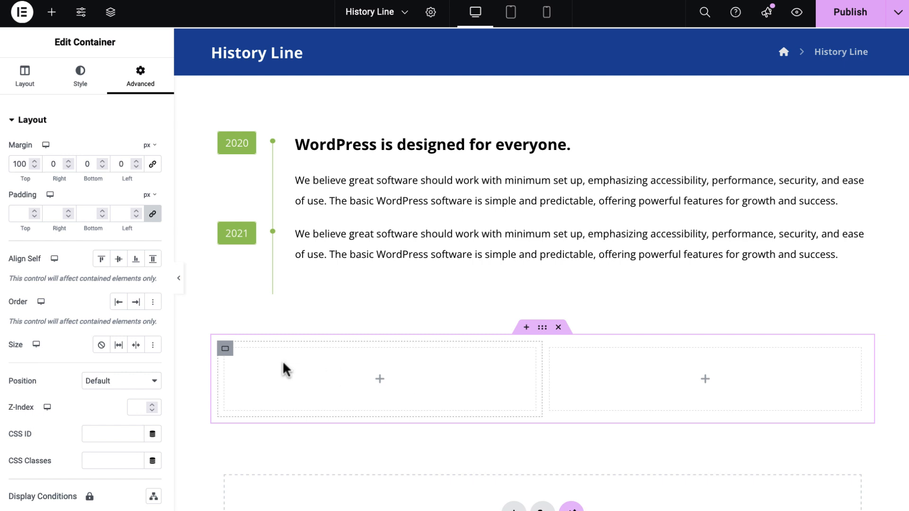
Give the first column's container a light grey #f4f4f4 background through its StyleKits container styling
left_click(226, 349)
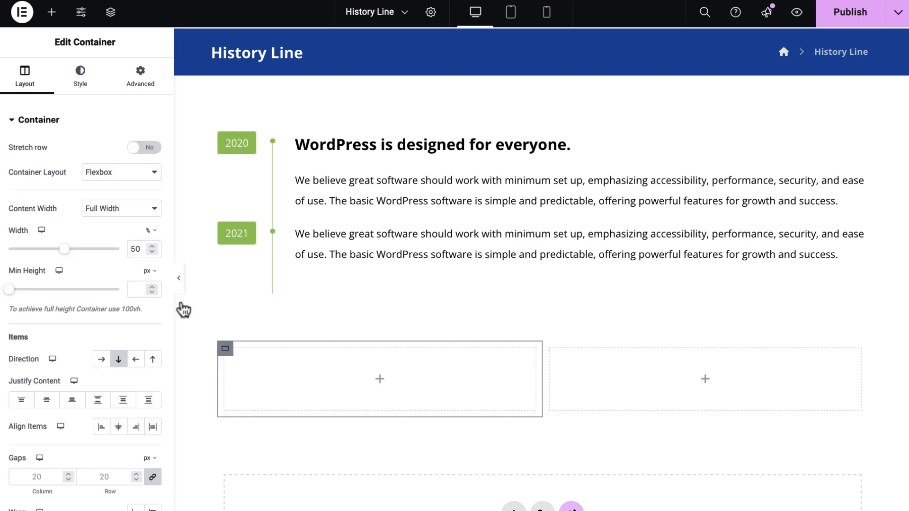
left_click(85, 78)
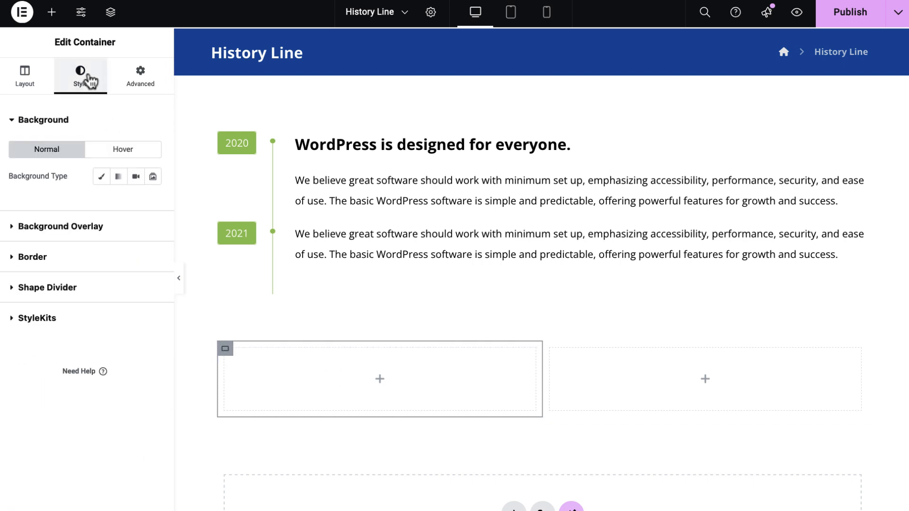
left_click(76, 318)
left_click(150, 317)
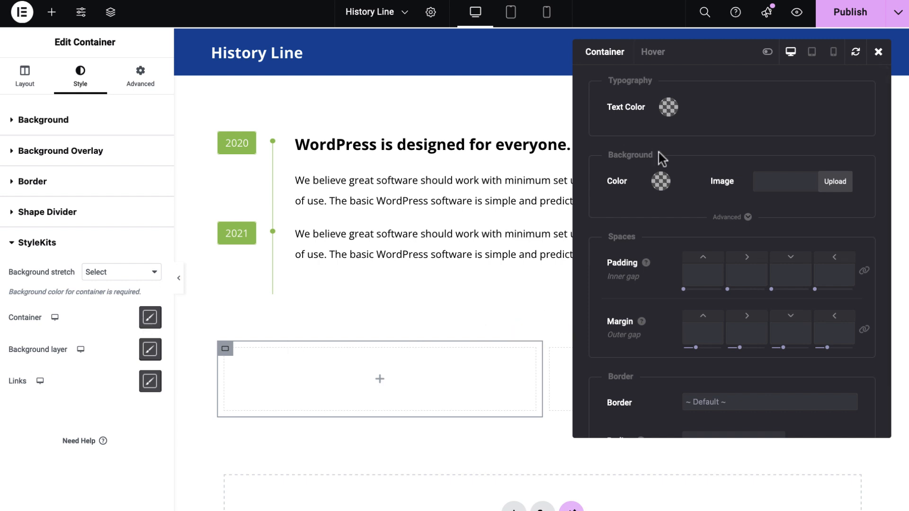
left_click(661, 181)
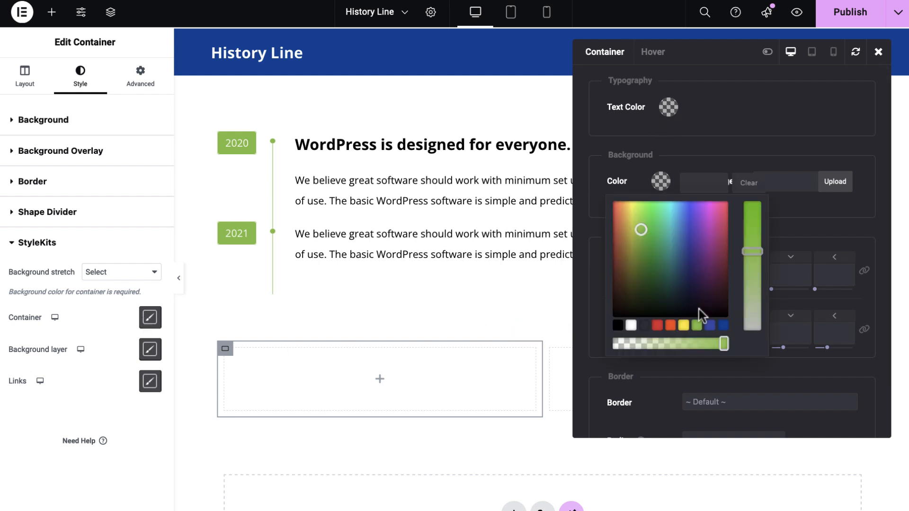
left_click(616, 325)
left_click_drag(621, 223, 607, 207)
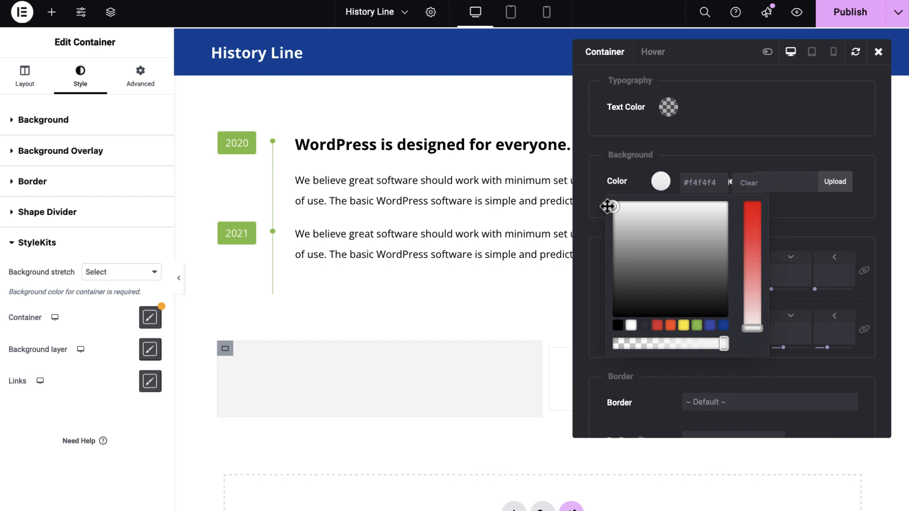
left_click(878, 52)
Search the widgets for "his" and place a History Line widget in the grey column
left_click(379, 379)
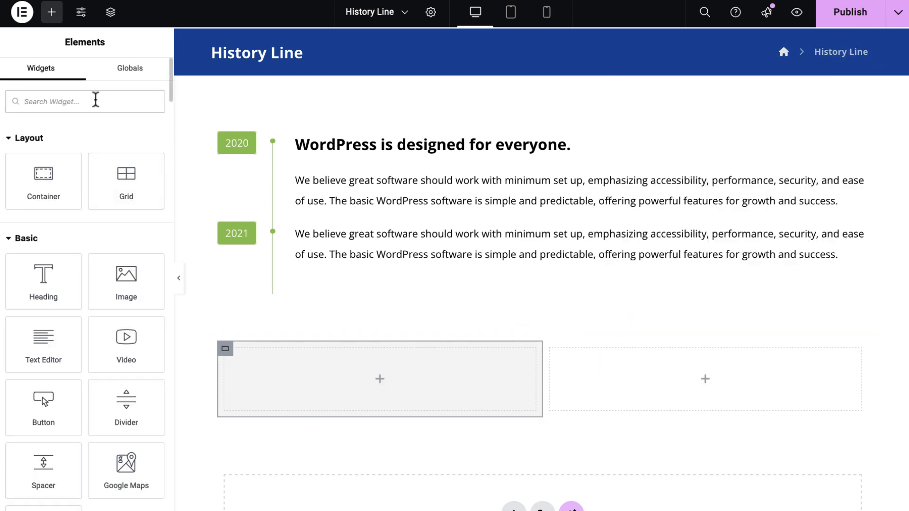
type("his")
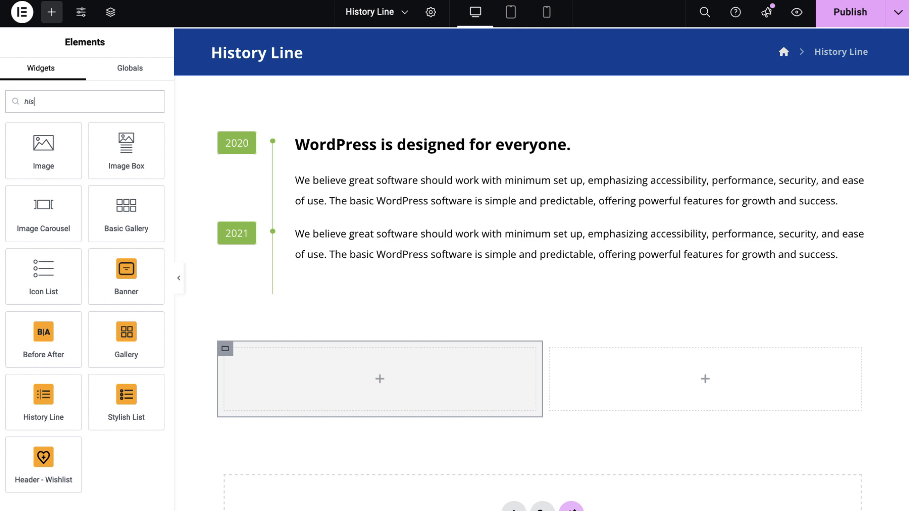
left_click_drag(46, 397, 351, 371)
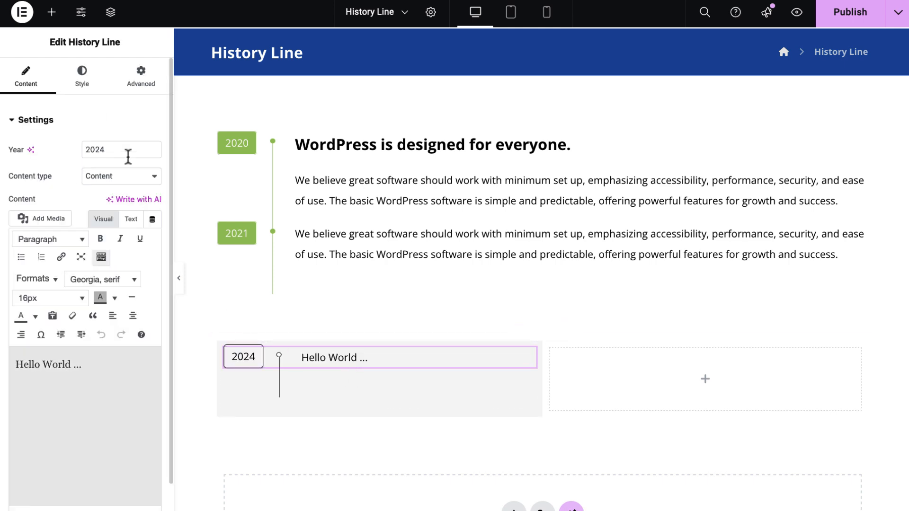
Set the new entry's year to 2022 and replace its placeholder content with the "WordPress is designed for everyone." heading and paragraph
key("BackSpace")
left_click_drag(97, 363, 12, 363)
type("WordPress is designed for everyone. We believe great software should work with minimum set up, emphasizing accessibility, performance, security, and ease of use. The basic WordPress software is simple and predictable, offering powerful features for growth and success.")
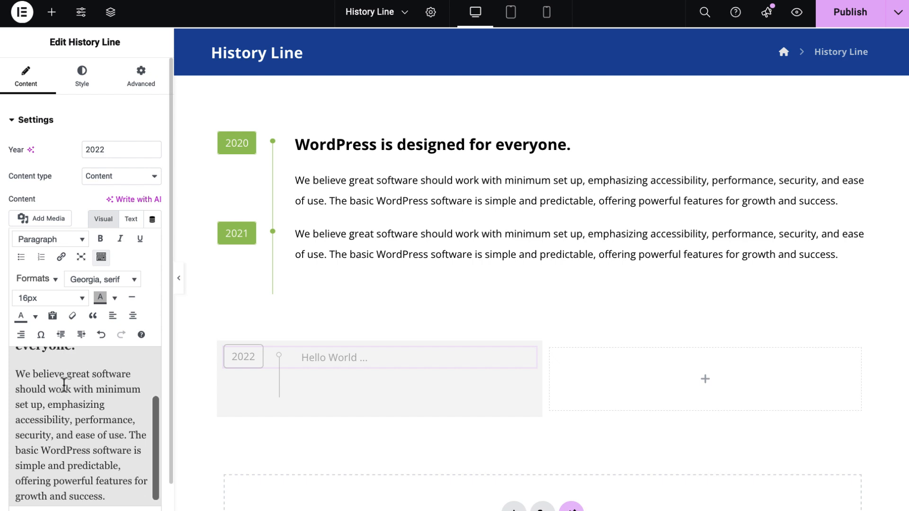
Delete the heading and first sentence from the new 2022 entry's content, keeping only the sentence starting "The basic WordPress software"
scroll(59, 378, "up", 1)
scroll(63, 426, "down", 2)
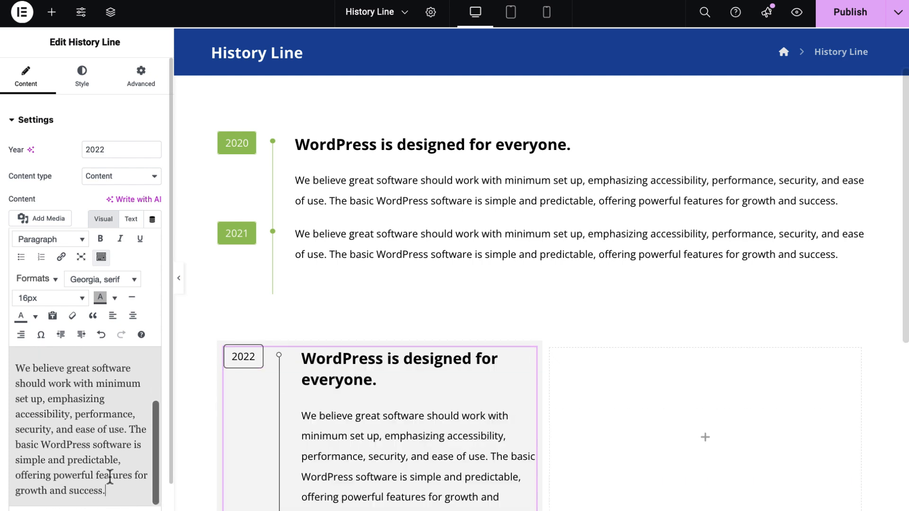
left_click_drag(128, 432, 15, 365)
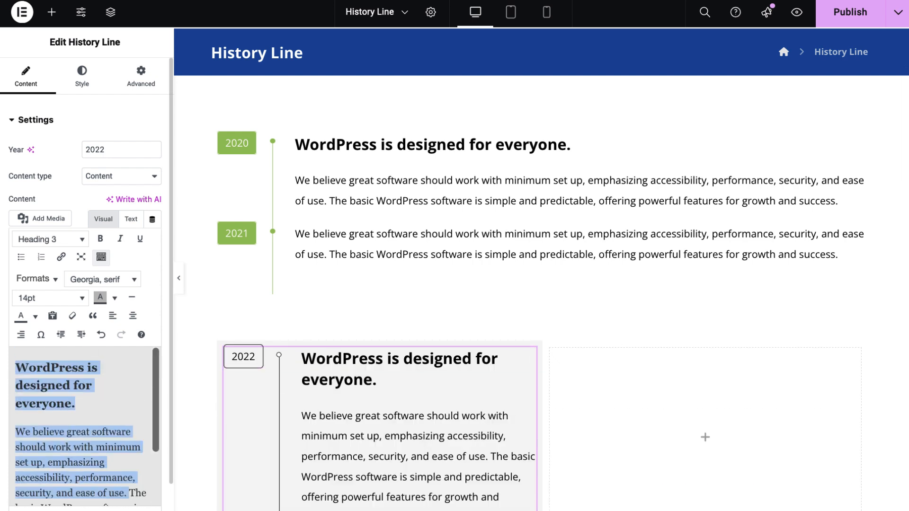
key("BackSpace")
key("ctrl+a")
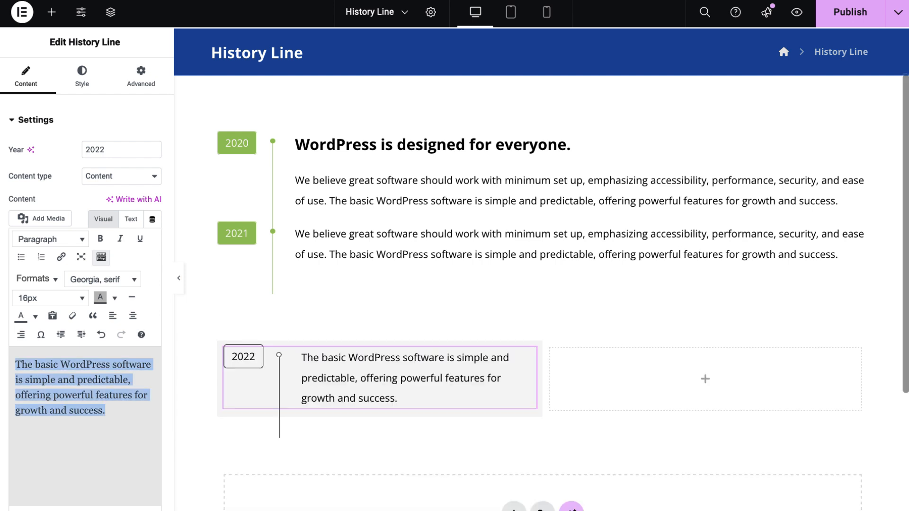
Duplicate the 2022 History Line entry in the grey column twice to make three entries
right_click(355, 375)
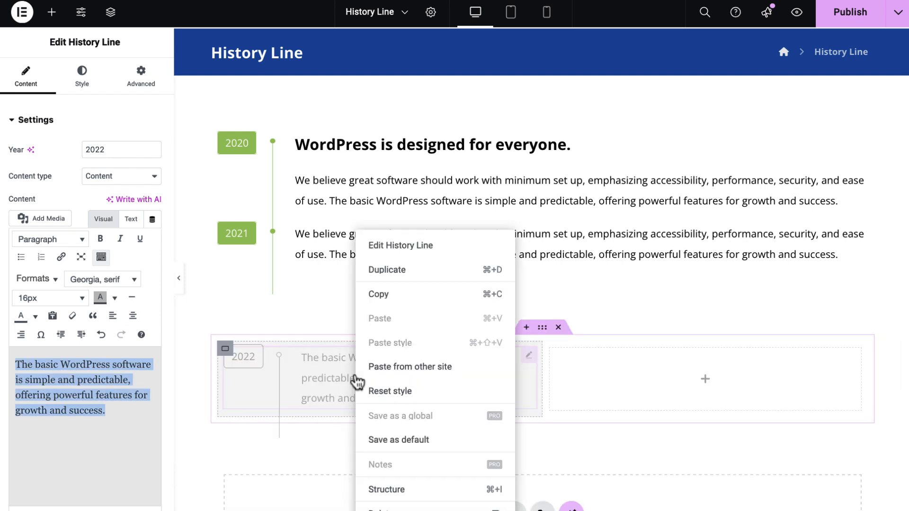
left_click(400, 282)
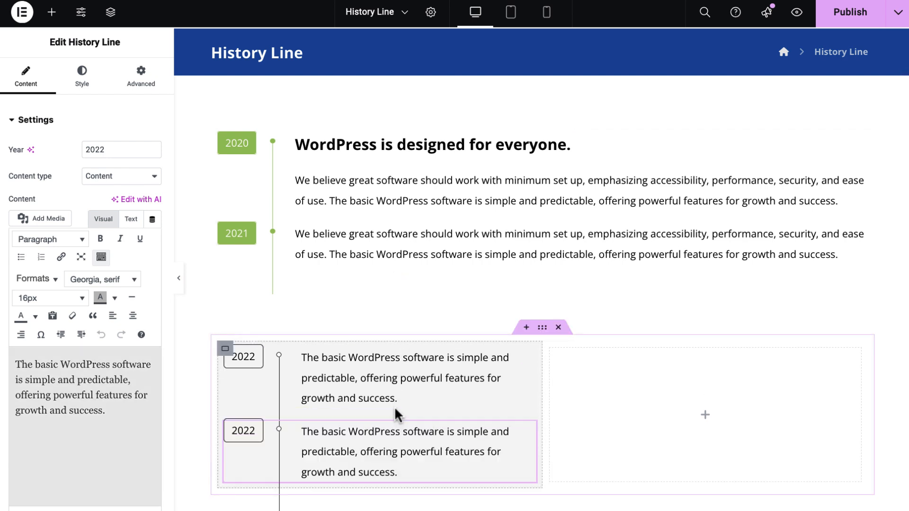
scroll(396, 415, "down", 2)
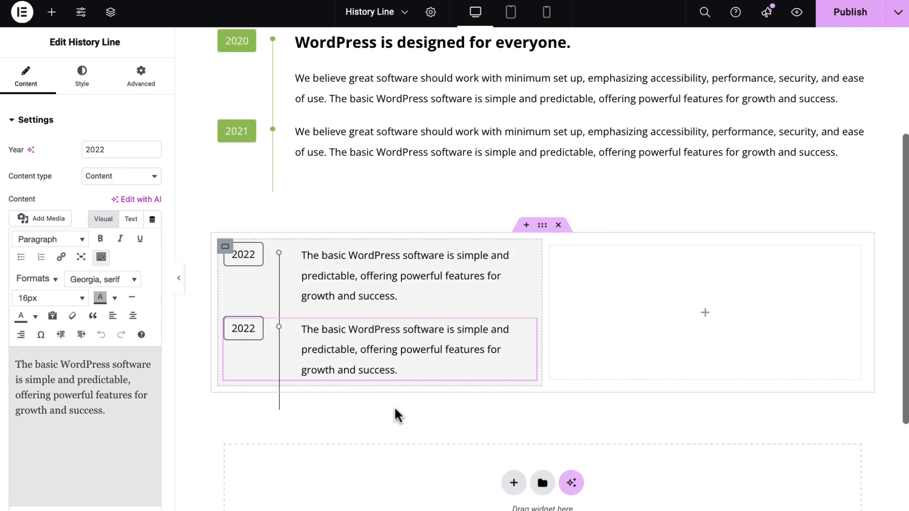
right_click(358, 353)
left_click(389, 270)
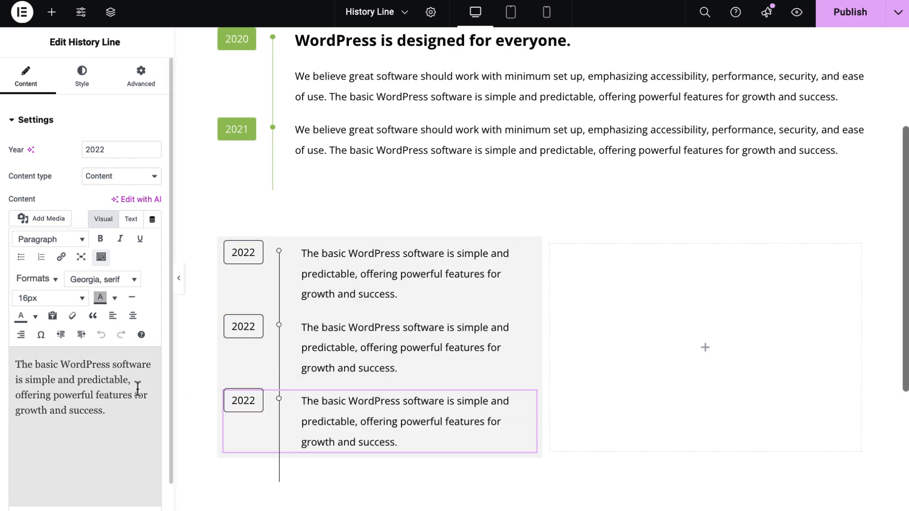
Change the year of the middle entry in the grey column to 2023
left_click(396, 336)
left_click(129, 142)
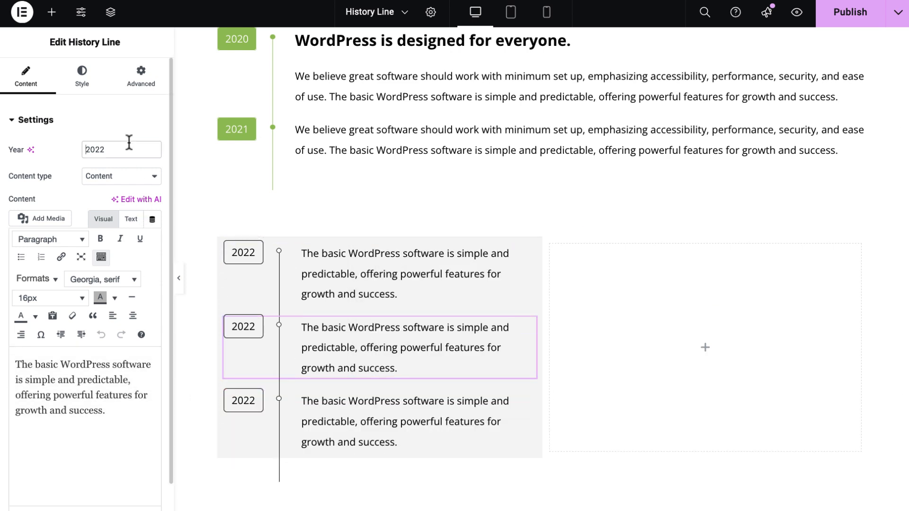
key("BackSpace")
type("3")
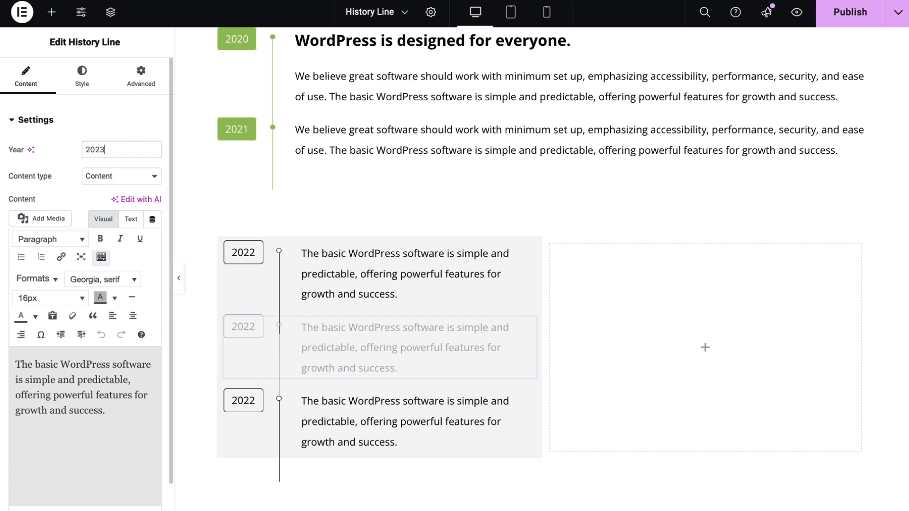
Change the year of the last History Line entry in the grey column to 2024
left_click(297, 397)
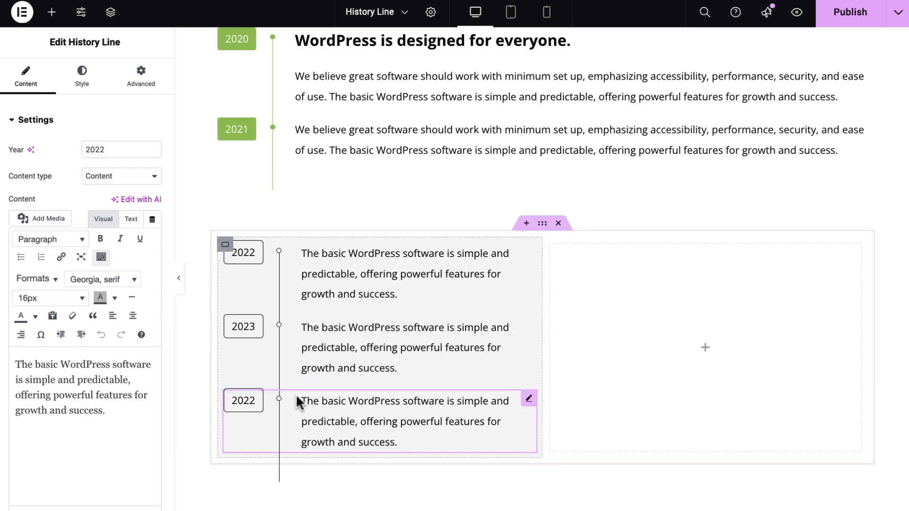
key("BackSpace")
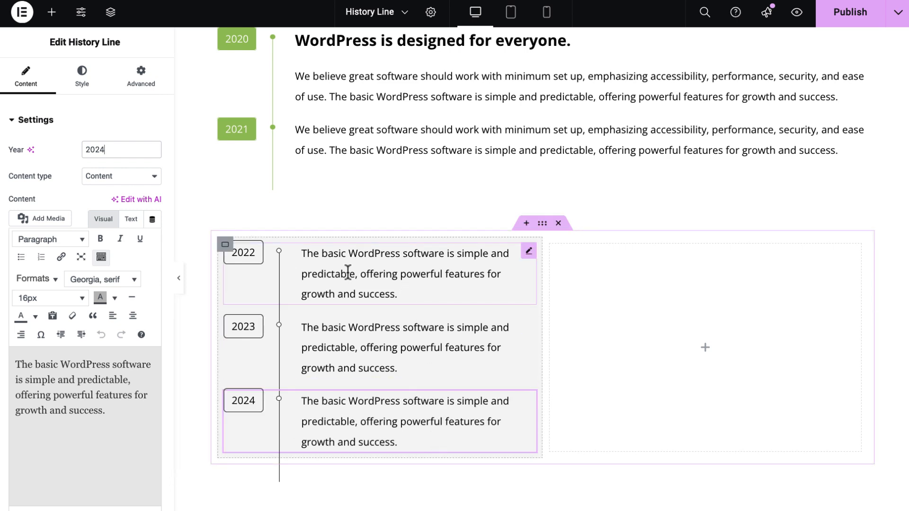
Set the background color of the 2022 entry's Year label to blue #0045a0
left_click(266, 262)
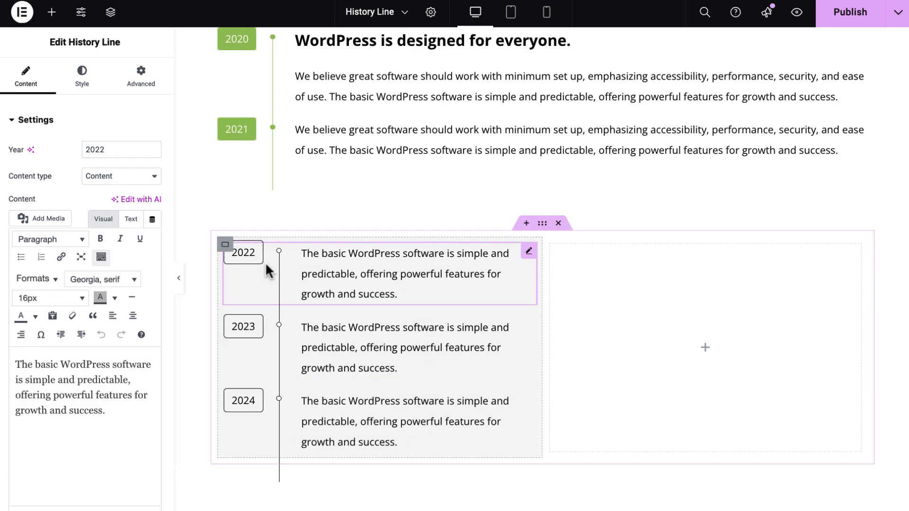
left_click(77, 83)
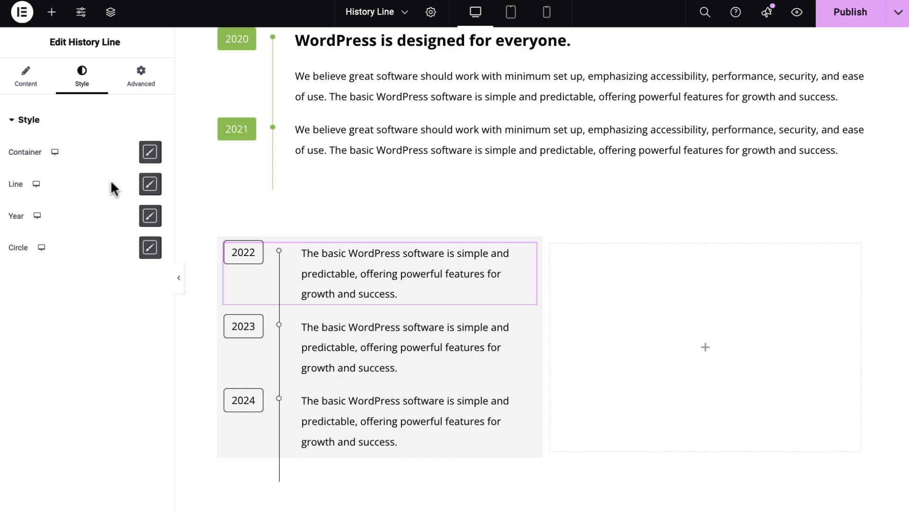
left_click(150, 216)
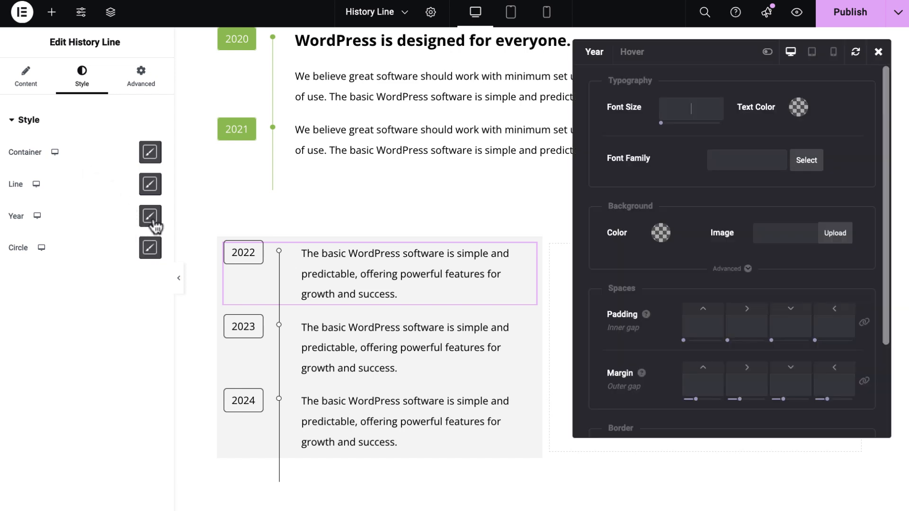
left_click(768, 51)
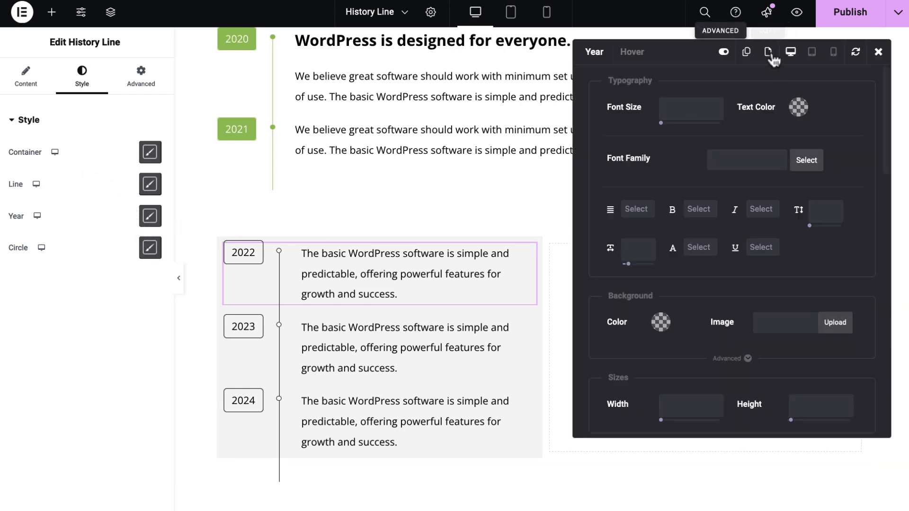
scroll(761, 296, "down", 3)
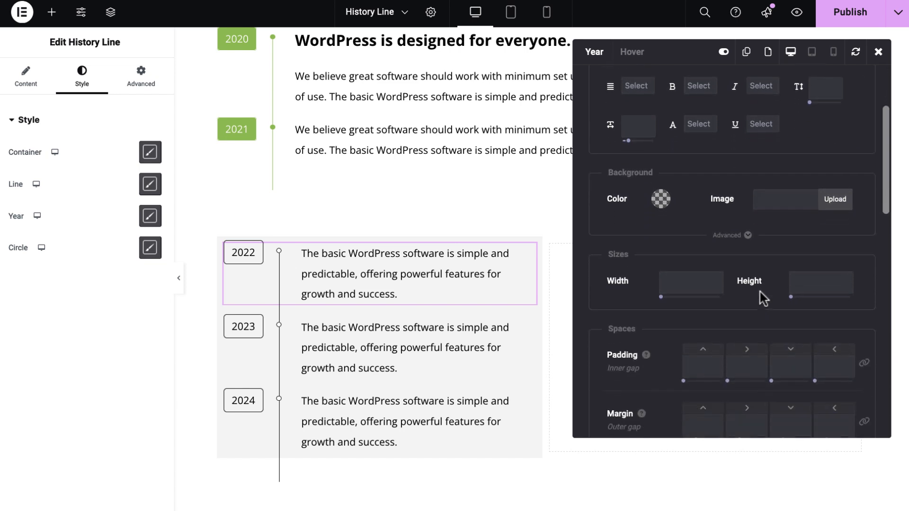
left_click(748, 234)
left_click(662, 196)
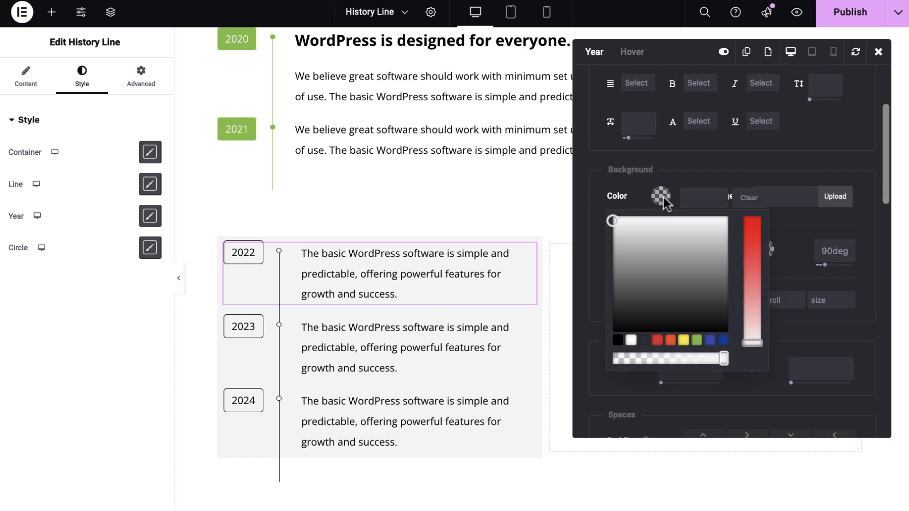
left_click(722, 341)
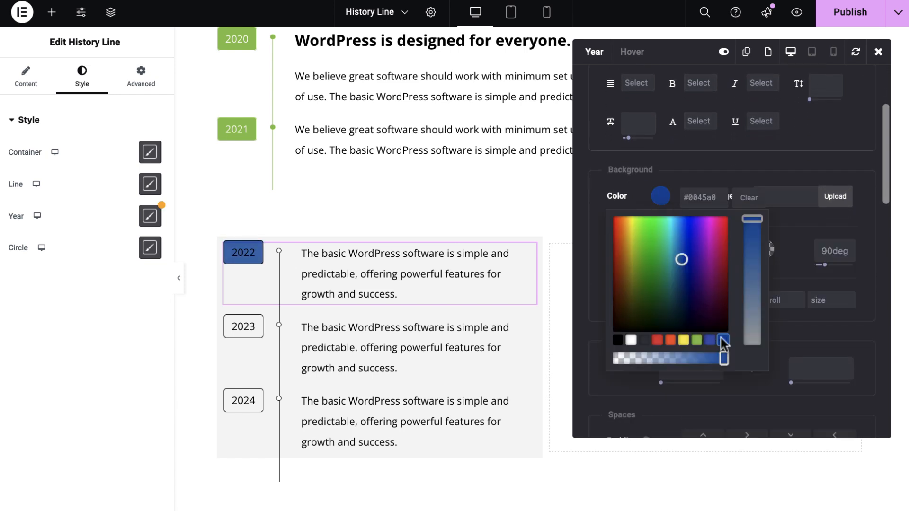
left_click(708, 165)
Turn the 2022 label's background into a gradient with purple #9e00ba as Color 2 and an angle of 30deg
left_click(662, 249)
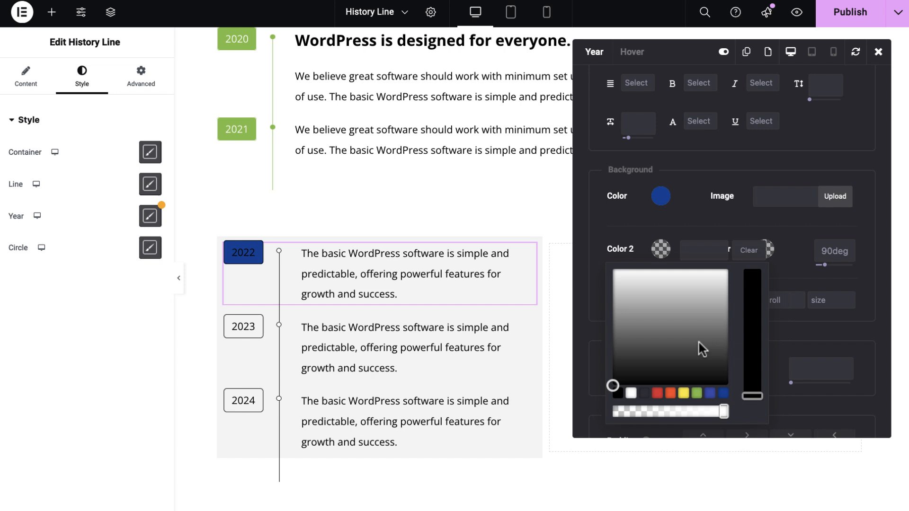
left_click(721, 393)
left_click_drag(704, 301, 707, 294)
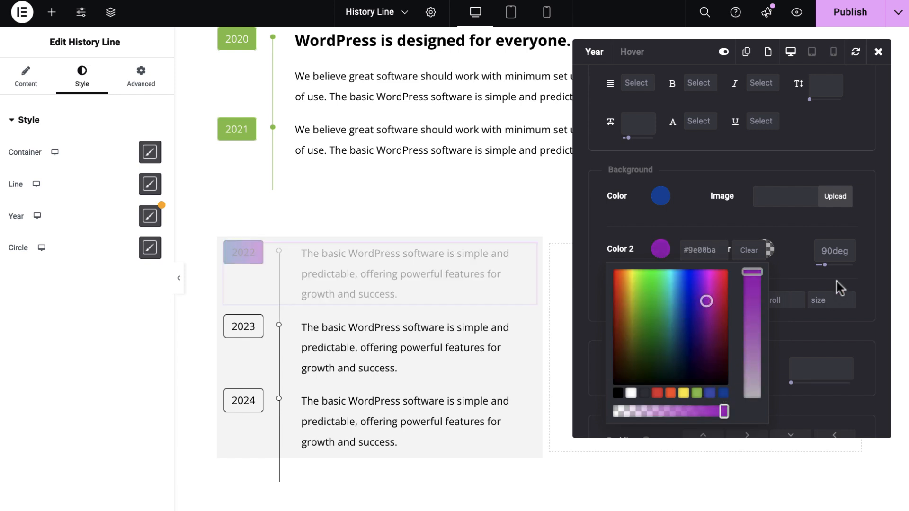
left_click(827, 254)
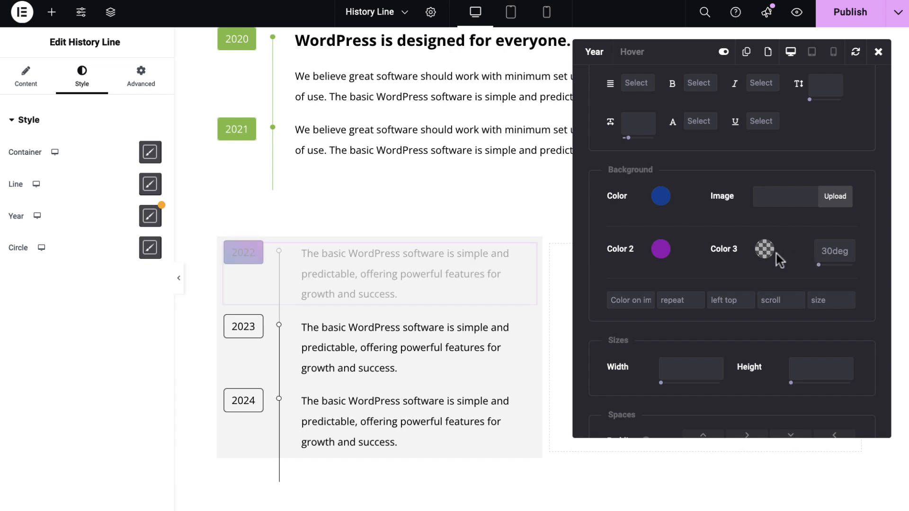
Set the 2022 label's text color to white #ffffff and copy its Year StyleKit
scroll(779, 260, "up", 3)
left_click(799, 108)
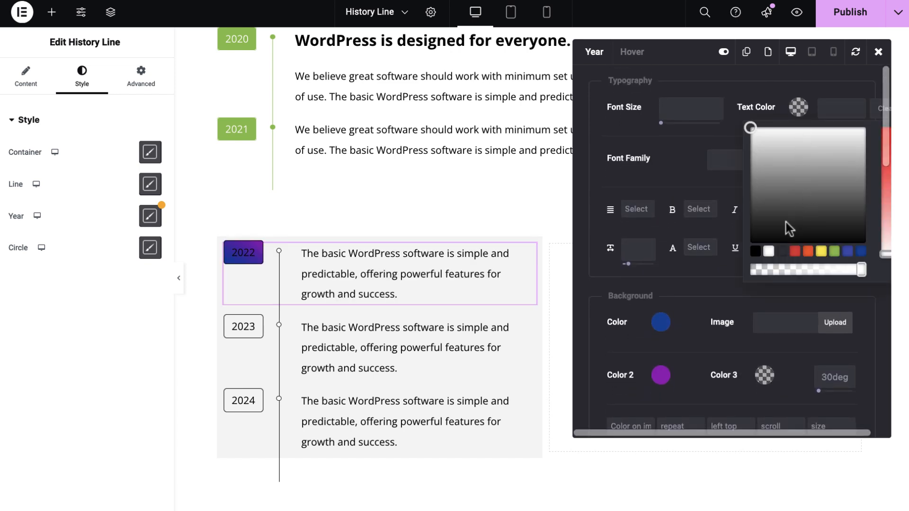
left_click(769, 252)
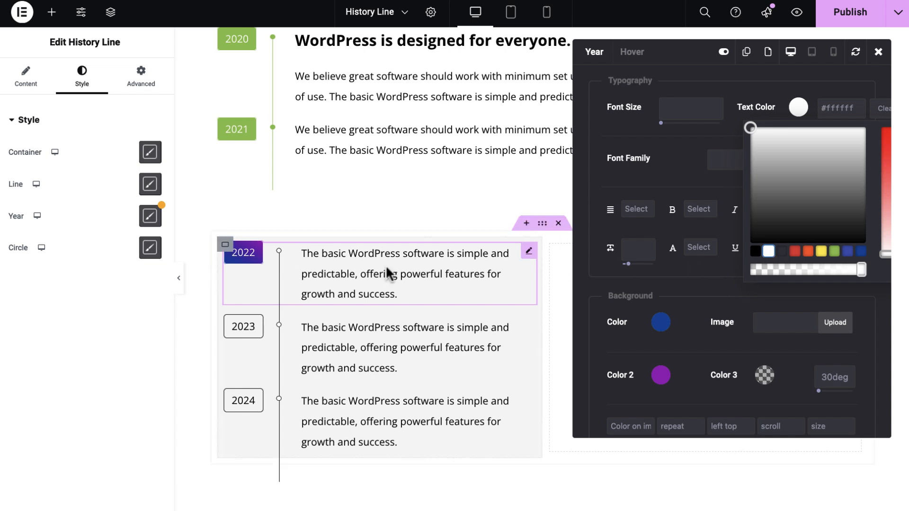
left_click(754, 75)
left_click(768, 53)
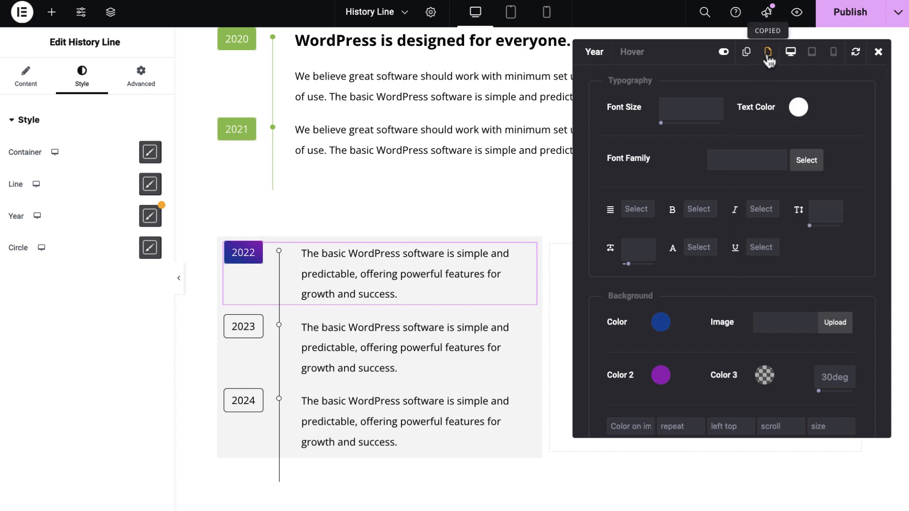
left_click(879, 52)
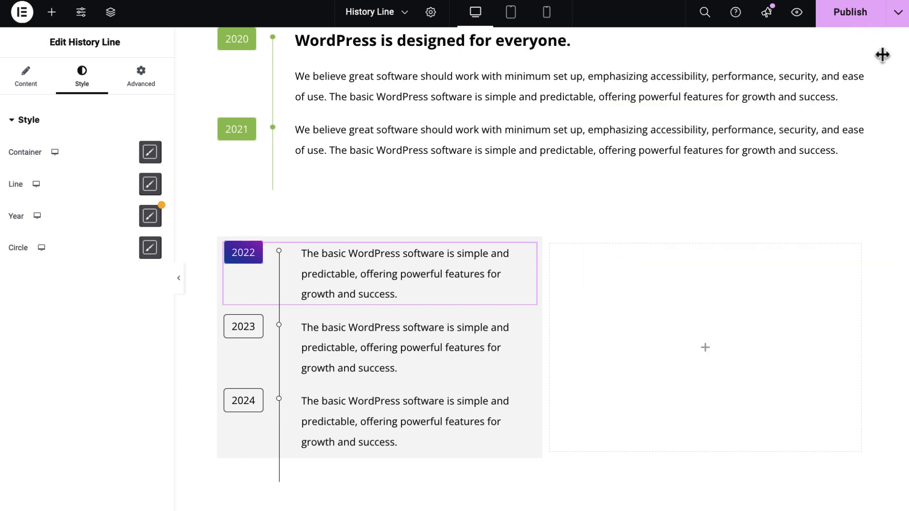
Paste the copied Year StyleKit onto the 2023 entry in the grey column
left_click(435, 326)
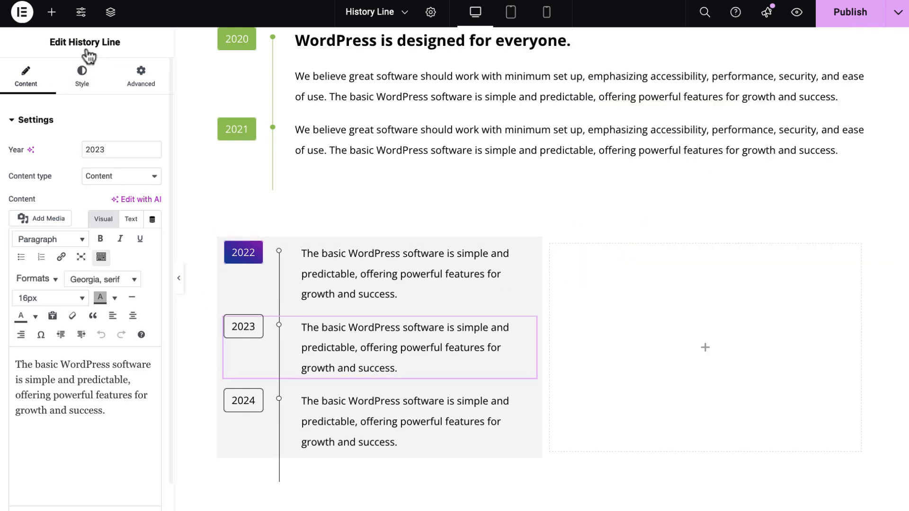
left_click(82, 76)
left_click(150, 216)
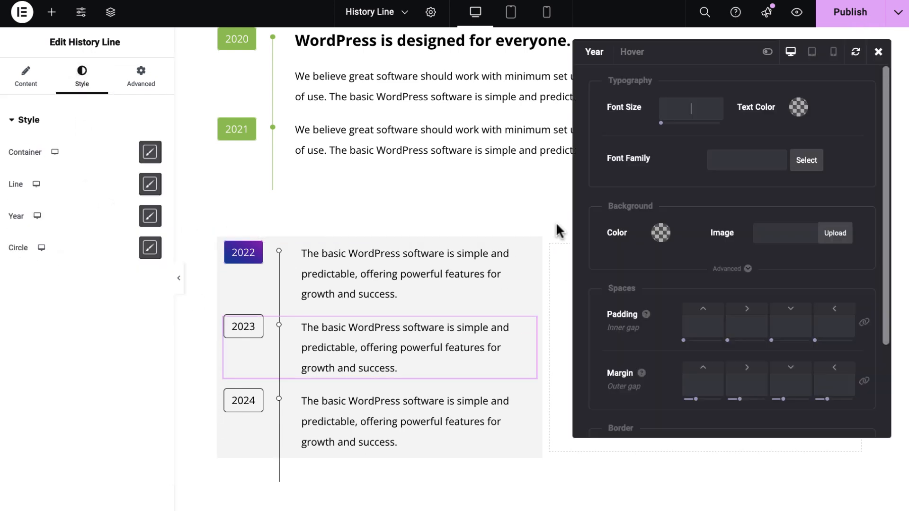
left_click(767, 52)
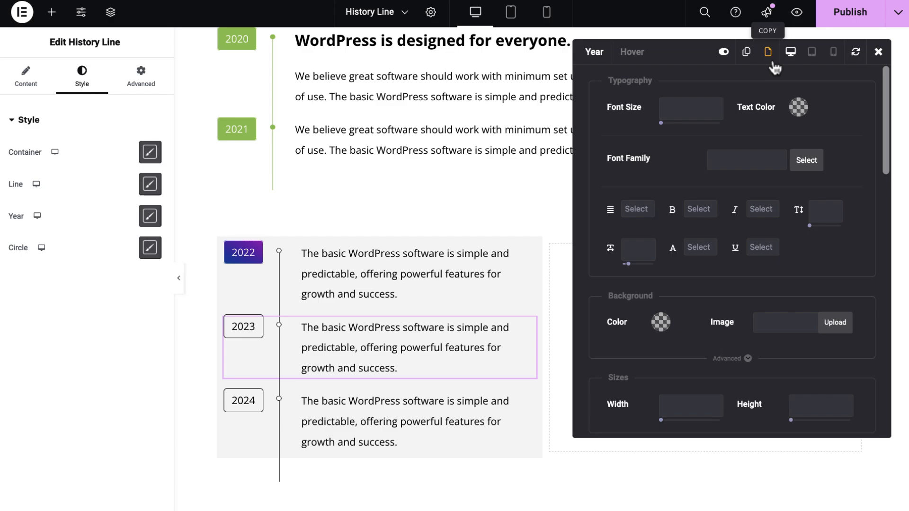
left_click(747, 52)
left_click(591, 301)
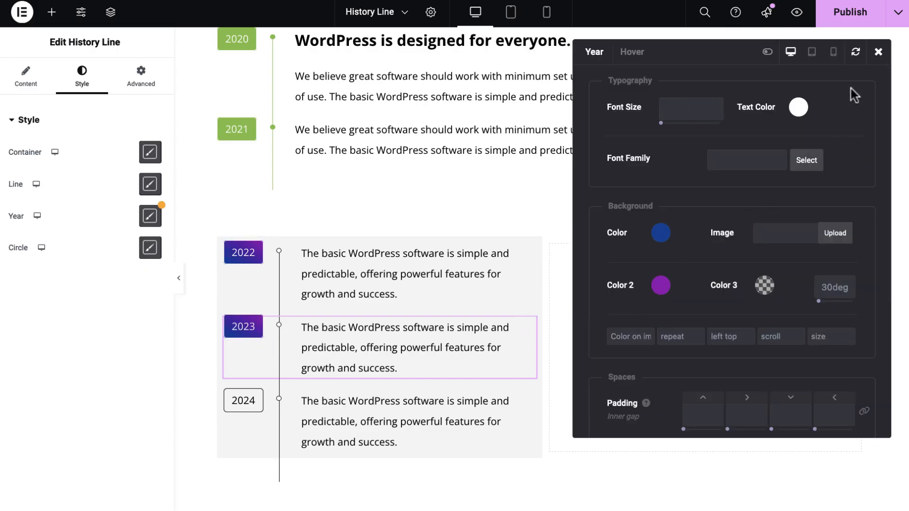
left_click(878, 52)
Apply the copied Year StyleKit to the 2024 entry in the grey column as well
left_click(420, 404)
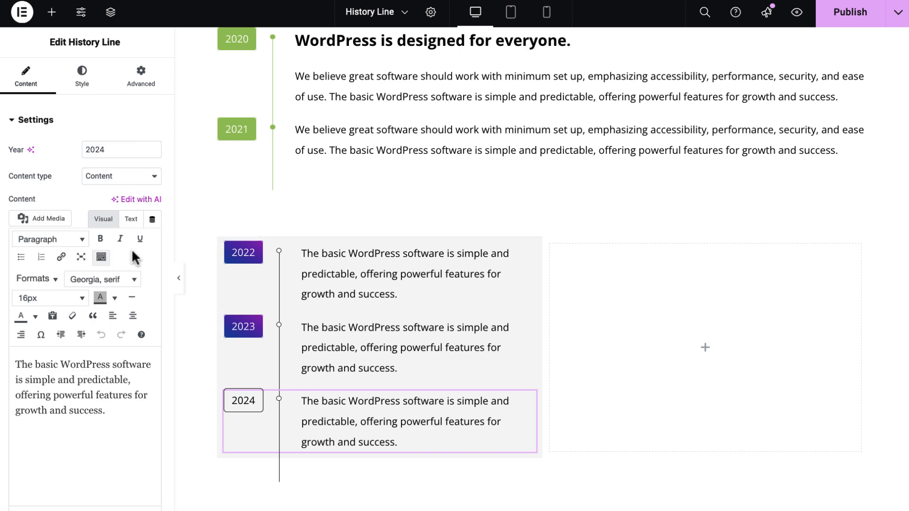
left_click(78, 75)
left_click(150, 216)
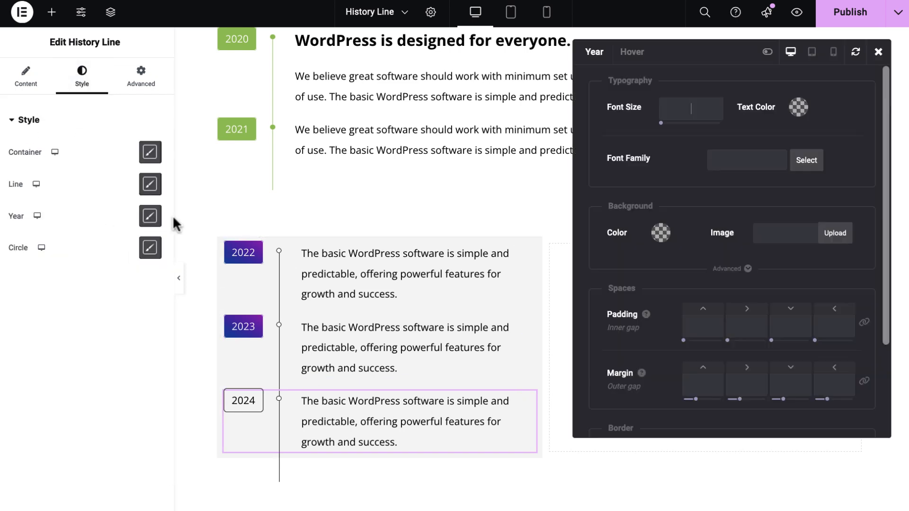
left_click(767, 52)
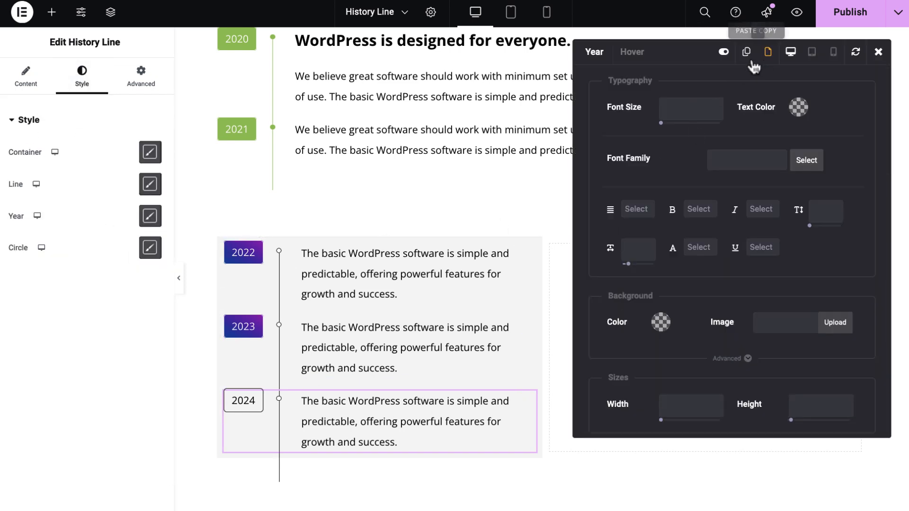
left_click(746, 52)
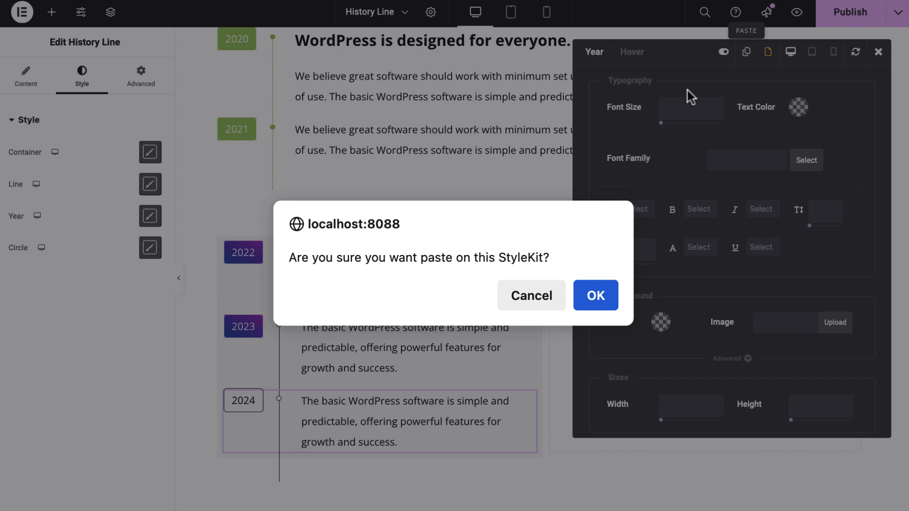
left_click(593, 295)
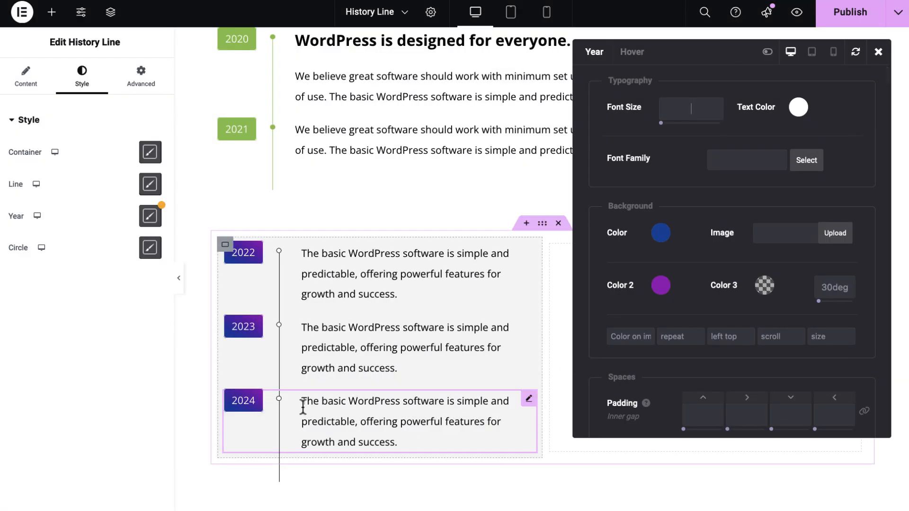
left_click(878, 52)
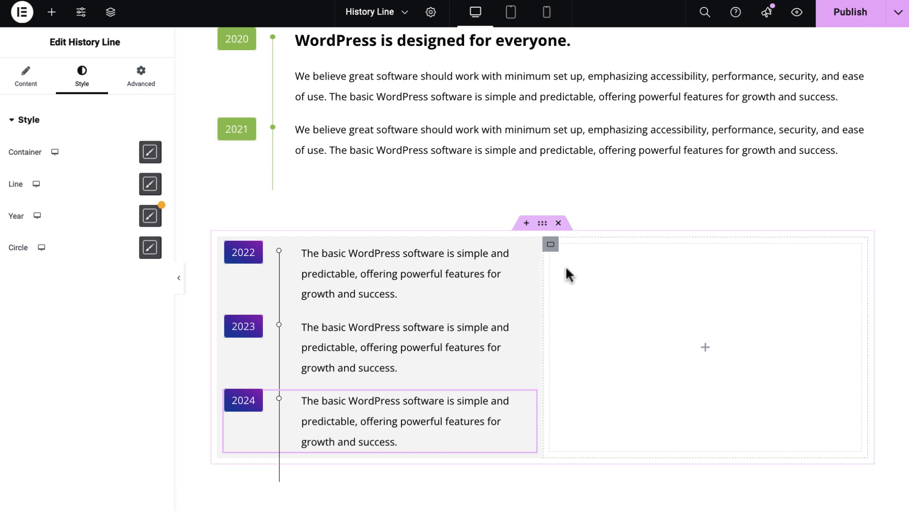
Give the grey column's container a padding of 30px on all four sides through its Container StyleKit
left_click(226, 246)
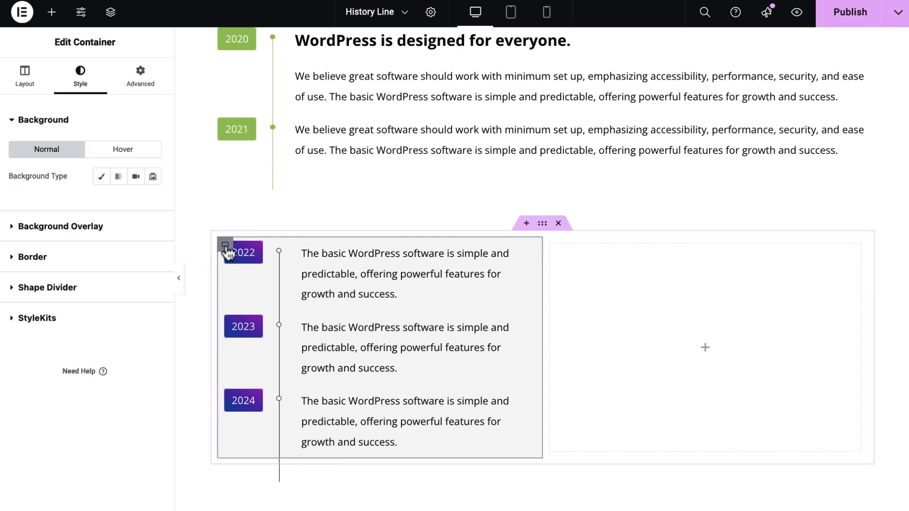
left_click(86, 322)
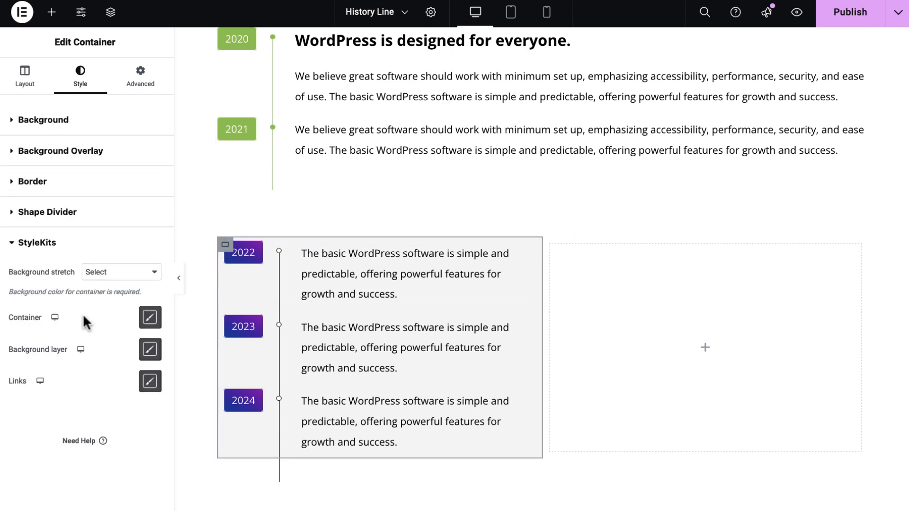
left_click(150, 325)
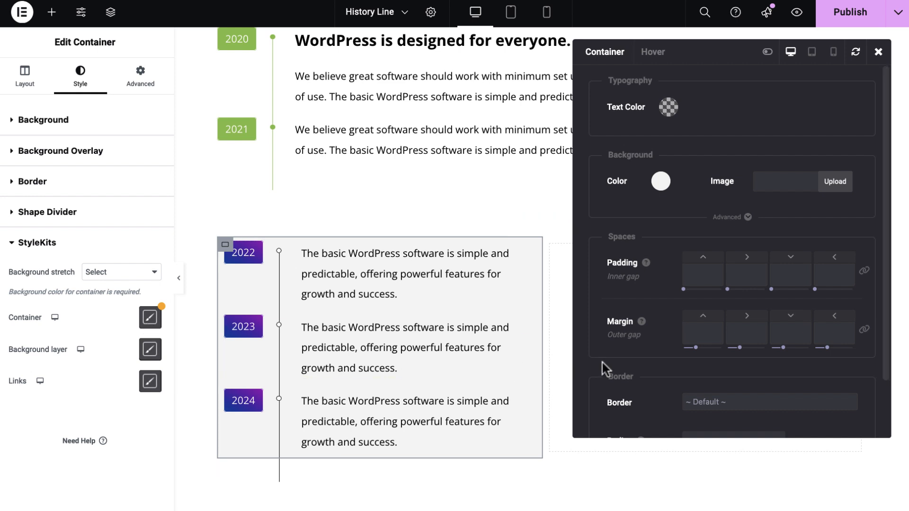
left_click(705, 277)
type("30")
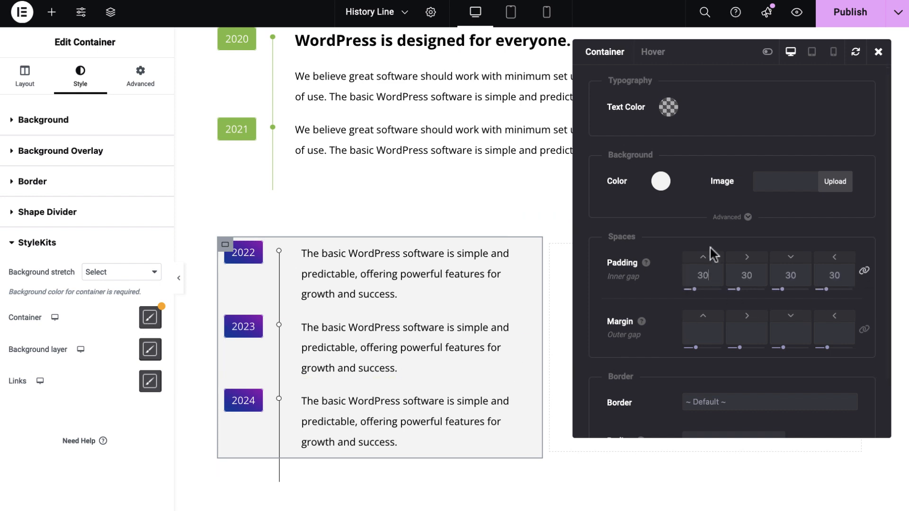
left_click(703, 235)
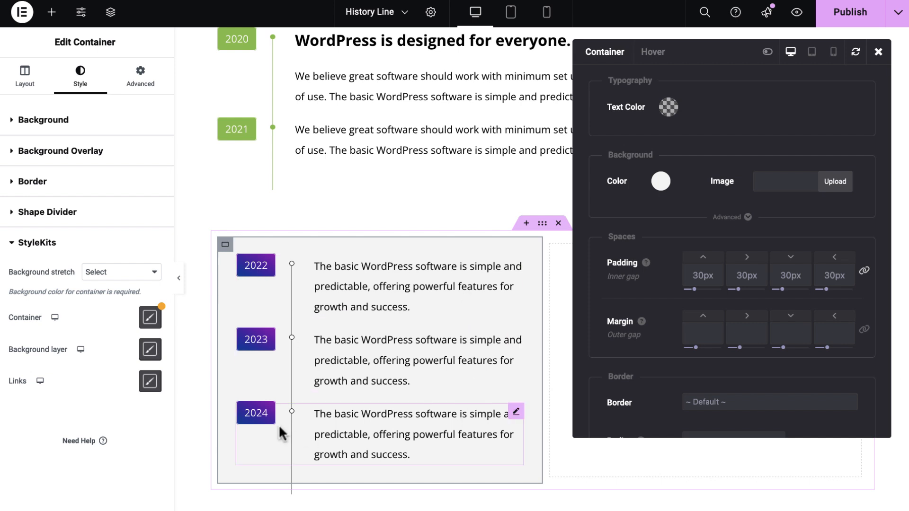
left_click(876, 53)
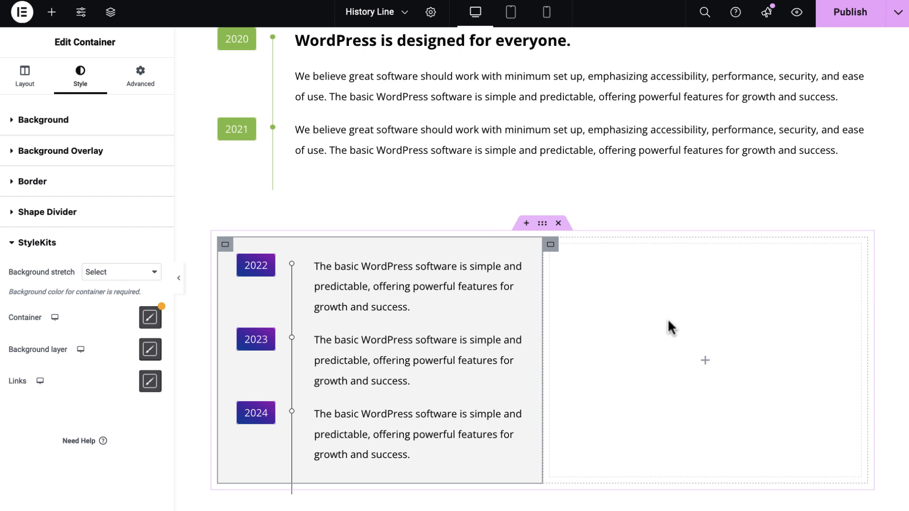
Give the empty column beside the grey one a padding of 50px on all four sides through its Container StyleKit
left_click(551, 246)
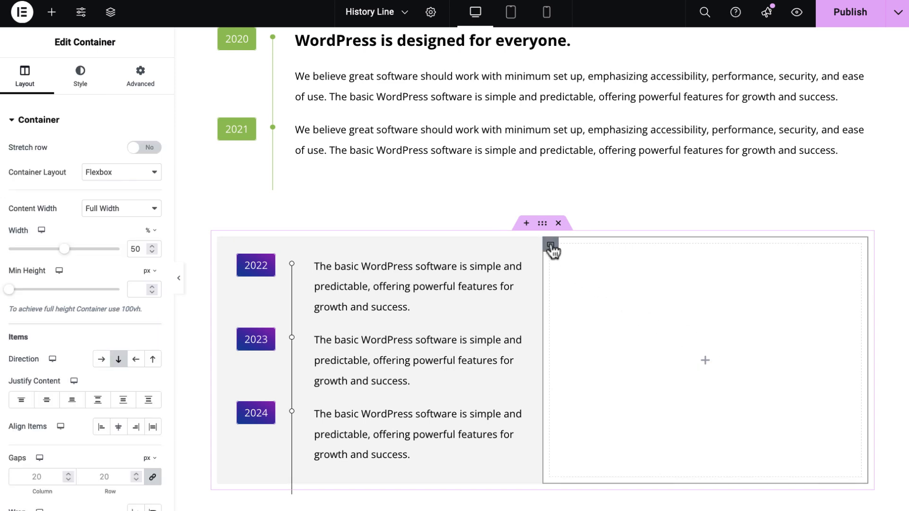
left_click(80, 83)
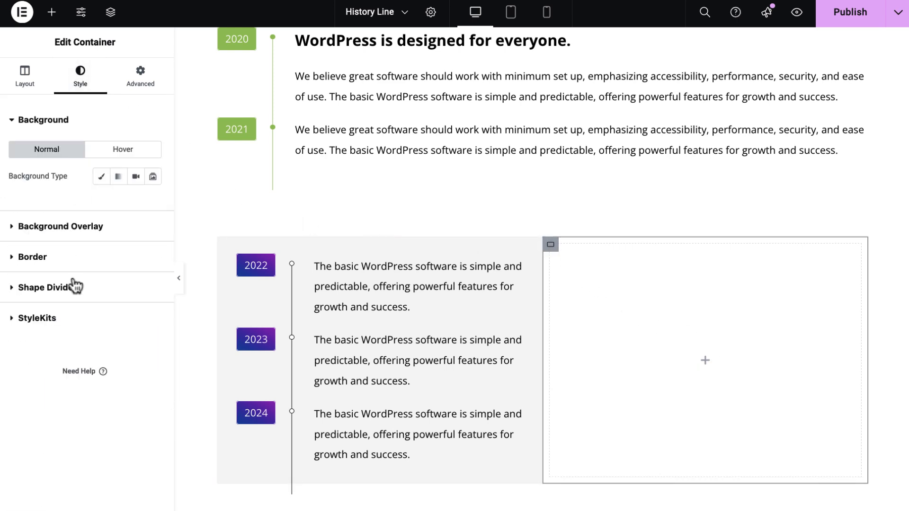
left_click(63, 318)
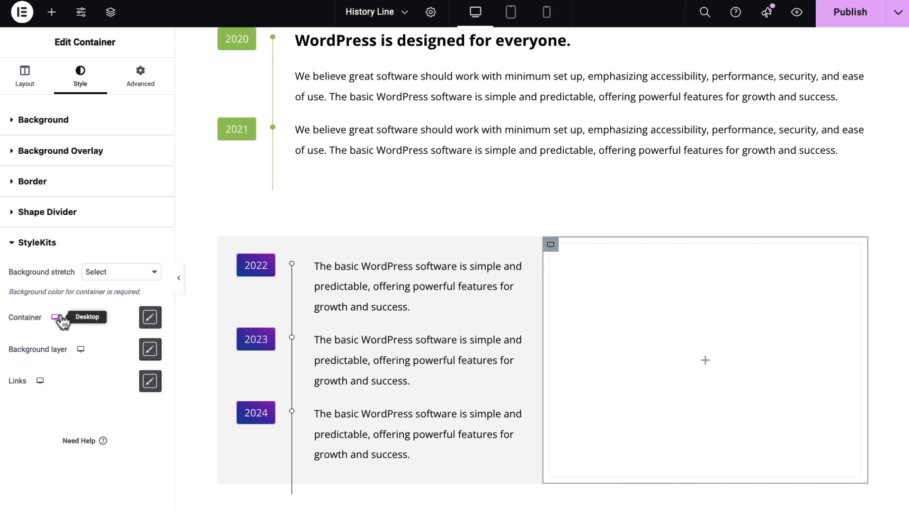
left_click(150, 318)
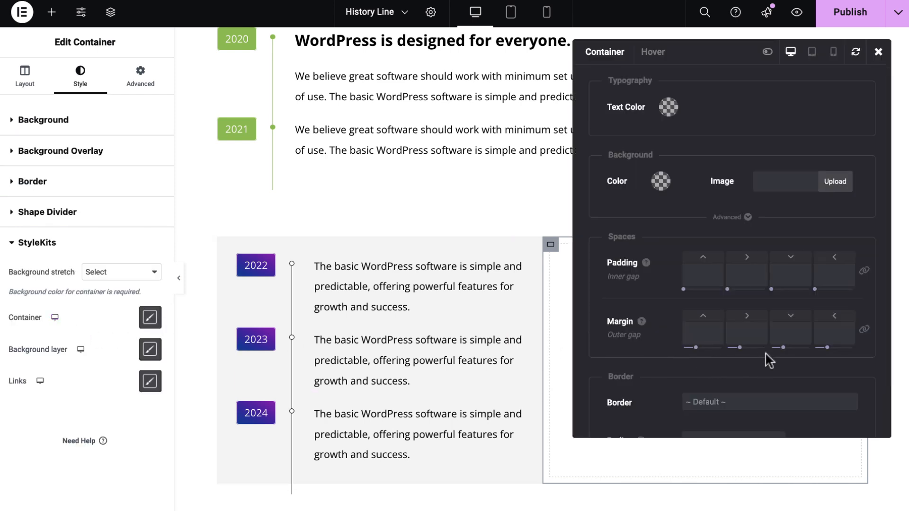
scroll(769, 364, "down", 1)
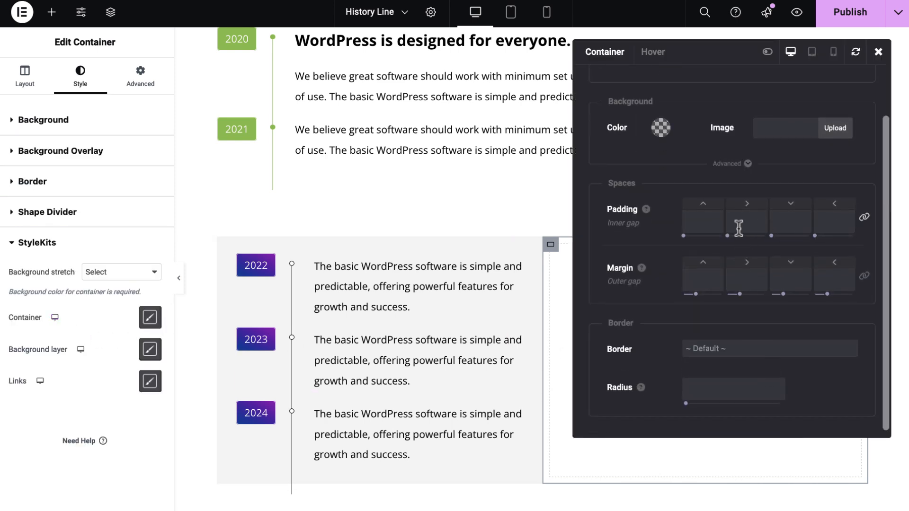
type("50")
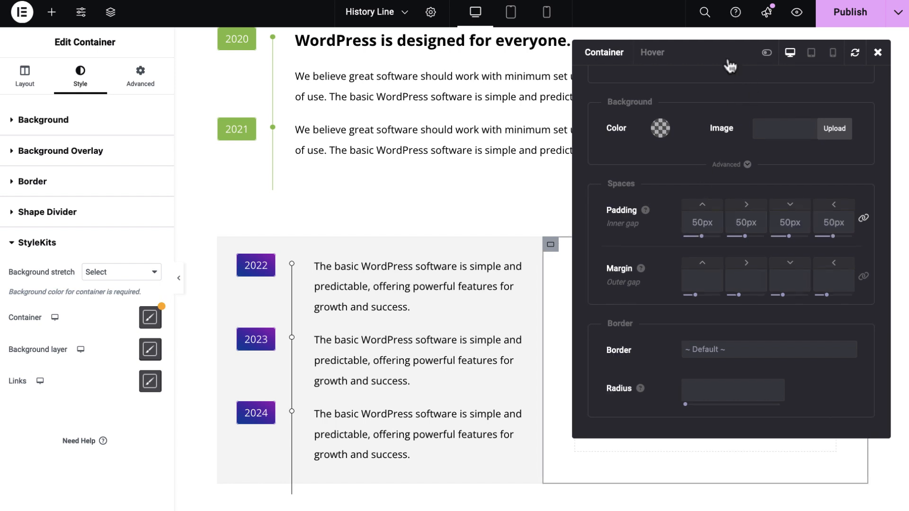
Add a solid 1px light grey border with a 10px radius to the empty column's container
left_click_drag(728, 63, 243, 86)
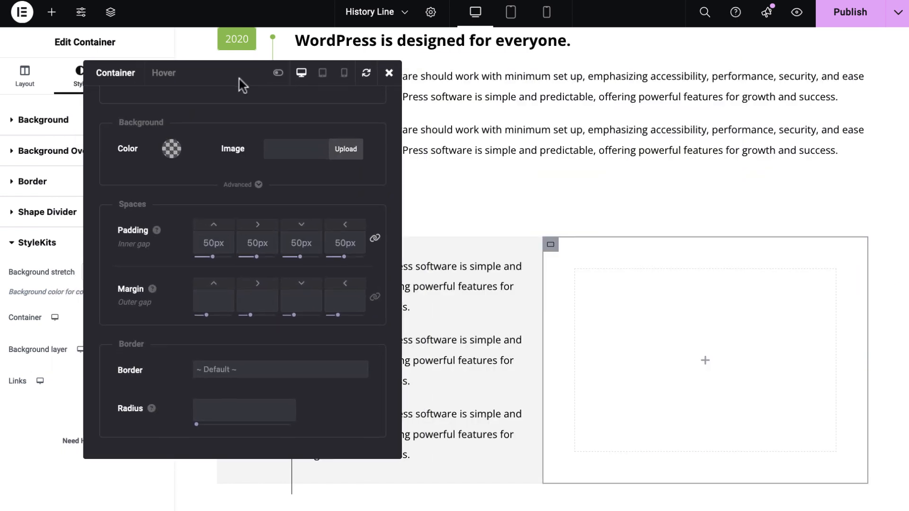
left_click(247, 374)
left_click(242, 384)
scroll(253, 338, "down", 2)
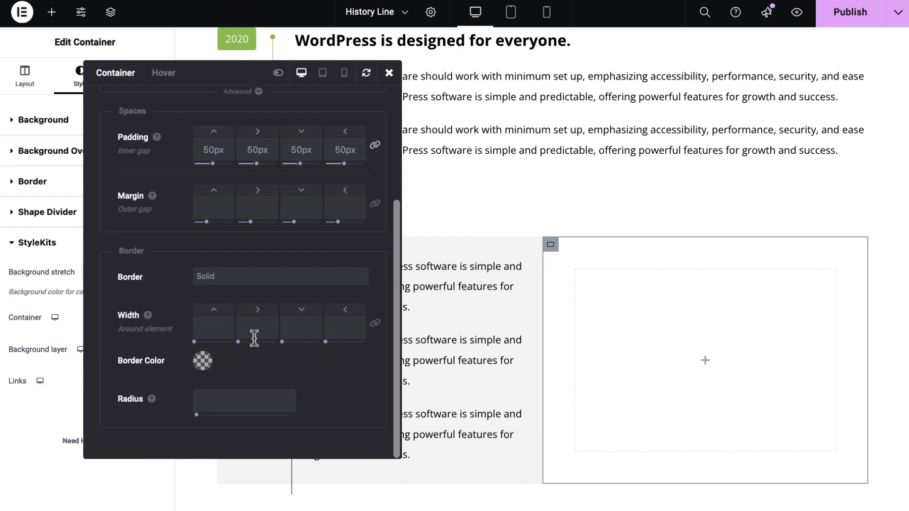
left_click(375, 325)
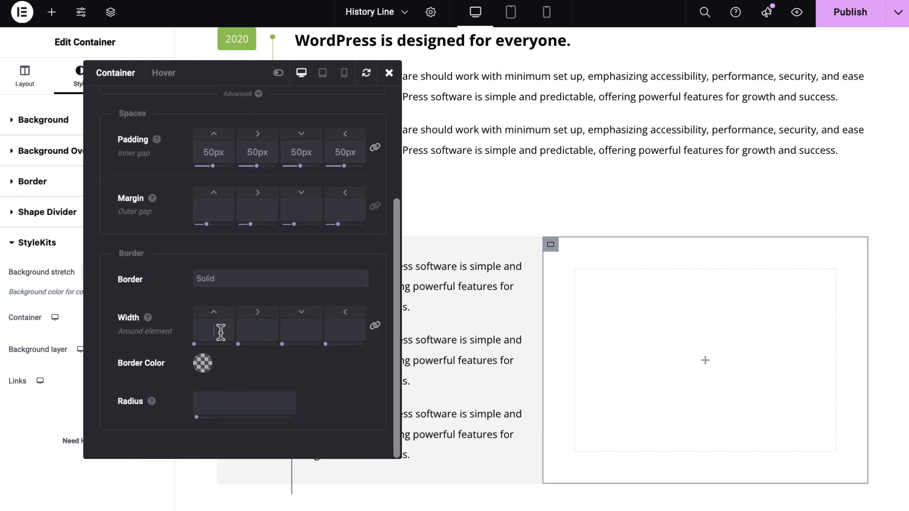
type("1")
left_click(203, 363)
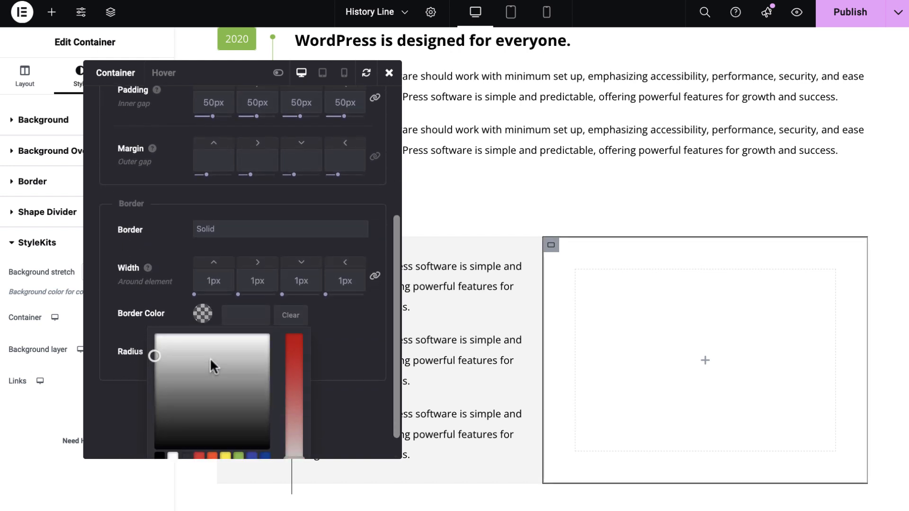
left_click_drag(210, 357, 136, 352)
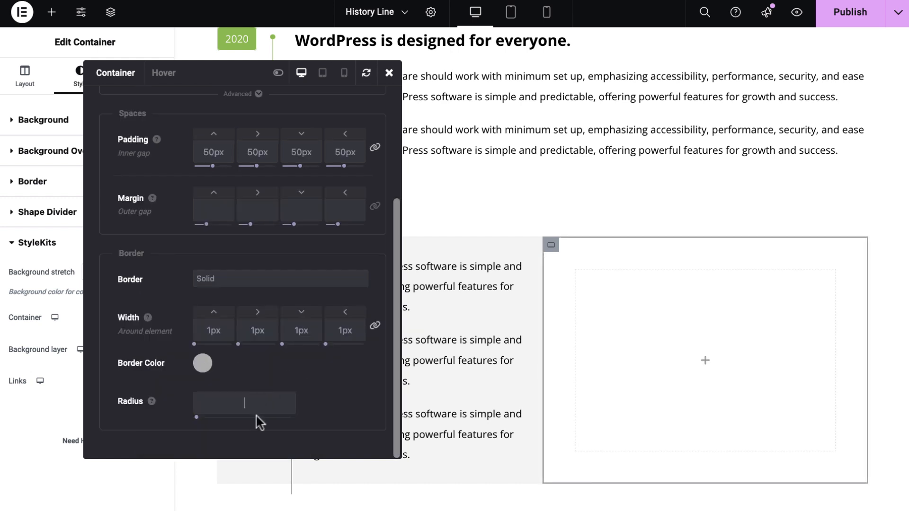
type("10")
left_click(330, 382)
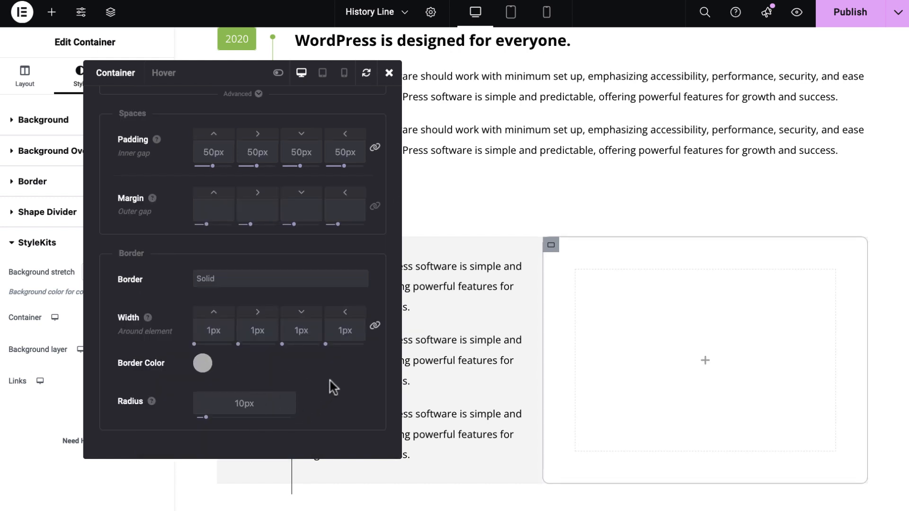
left_click(389, 73)
Add a History Line widget to the bordered column with the content "The basic WordPress software is simple and predictable, offering powerful features for growth and success."
left_click(705, 365)
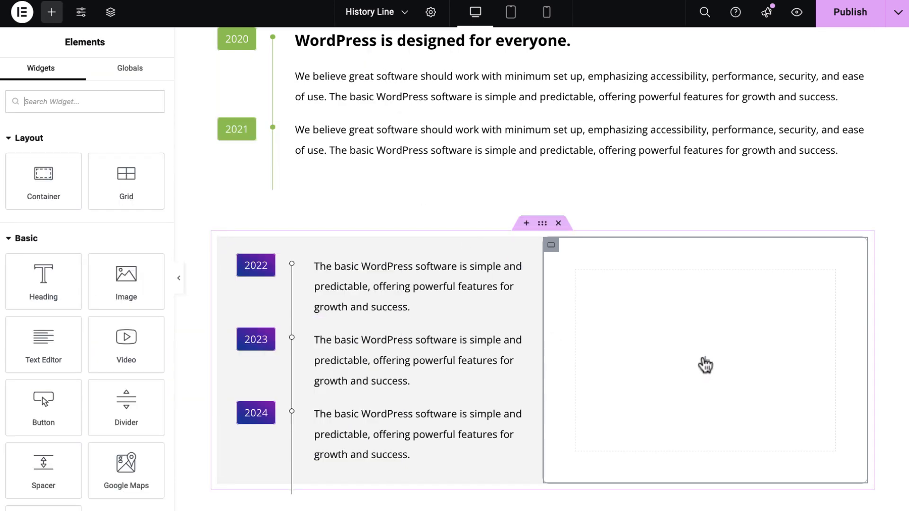
type("his")
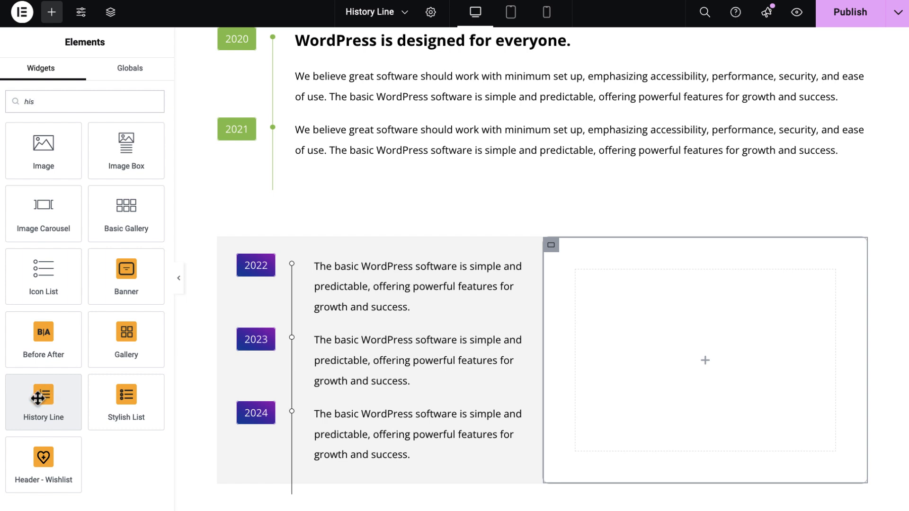
left_click_drag(38, 398, 712, 343)
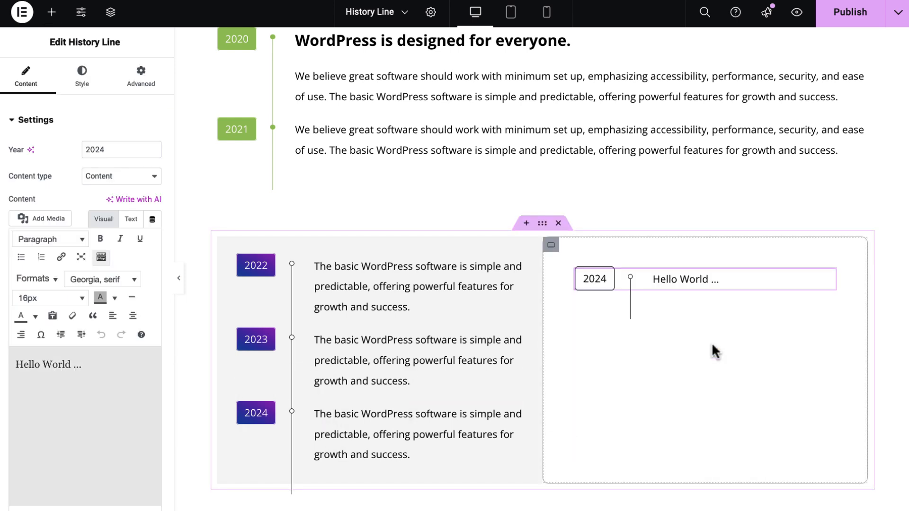
left_click(34, 372)
key("ctrl+a")
type("The basic WordPress software is simple and predictable, offering powerful features for growth and success.")
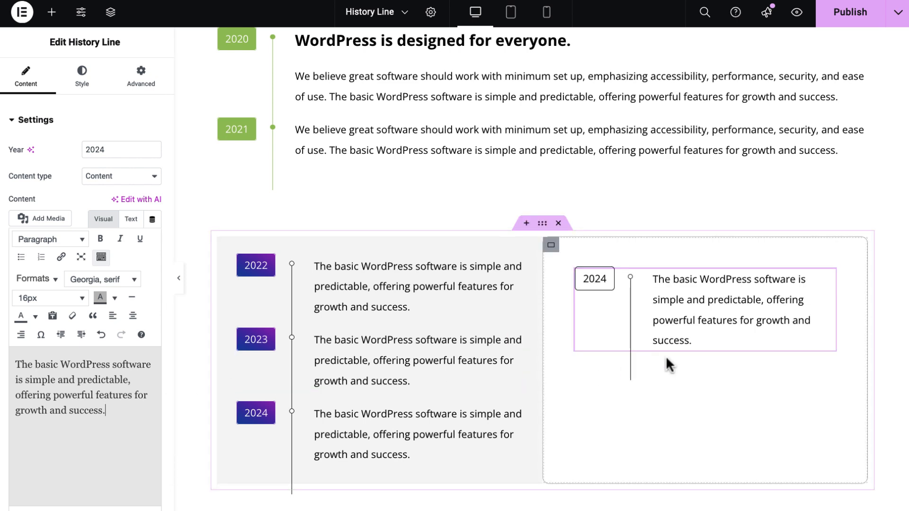
Duplicate the new History Line entry and set the year of the upper copy to 2022
right_click(683, 307)
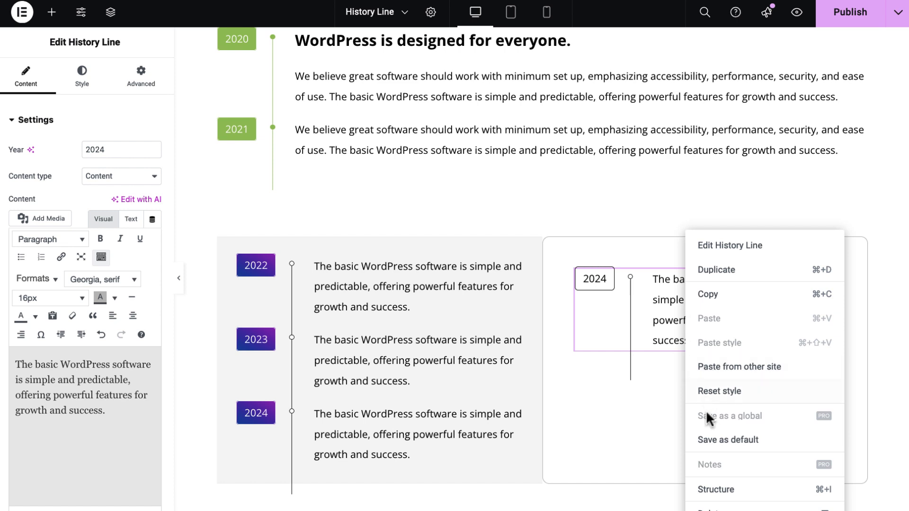
left_click(737, 270)
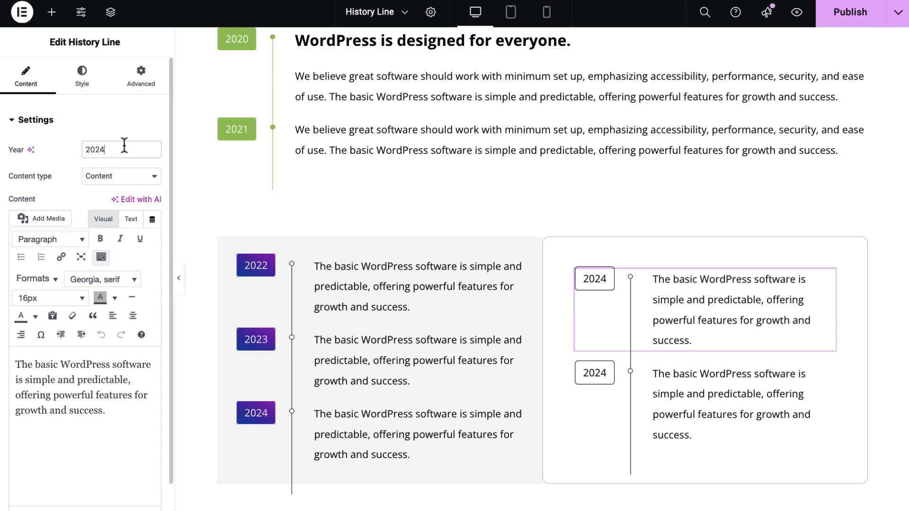
key("BackSpace")
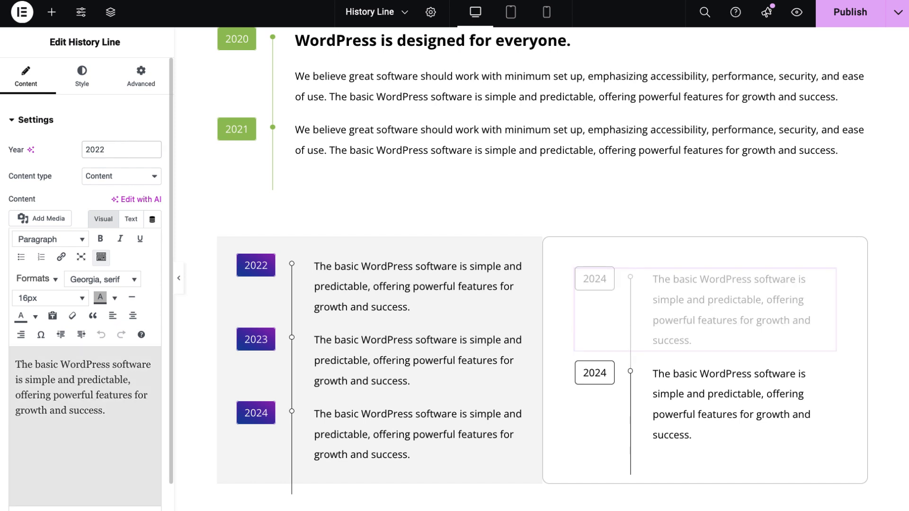
Remove the frame around the bordered column's 2022 label by setting its Year StyleKit border to None
left_click(93, 84)
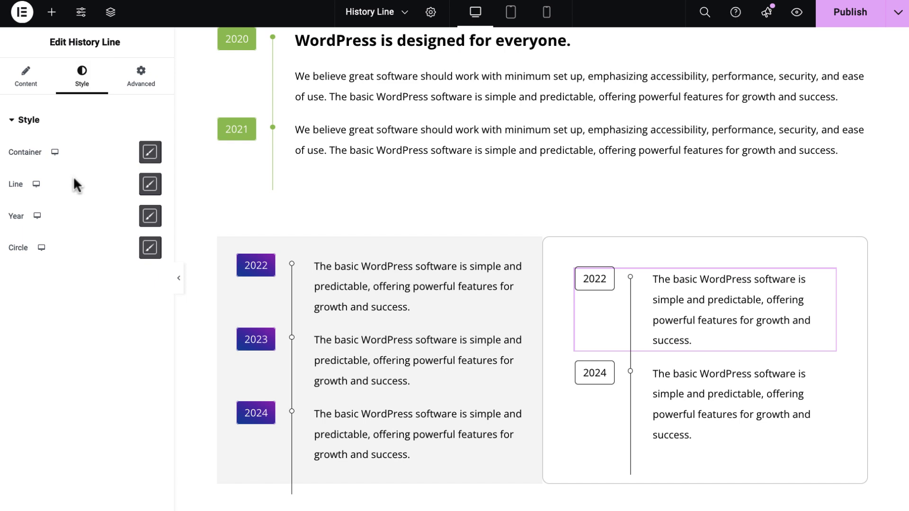
left_click(150, 216)
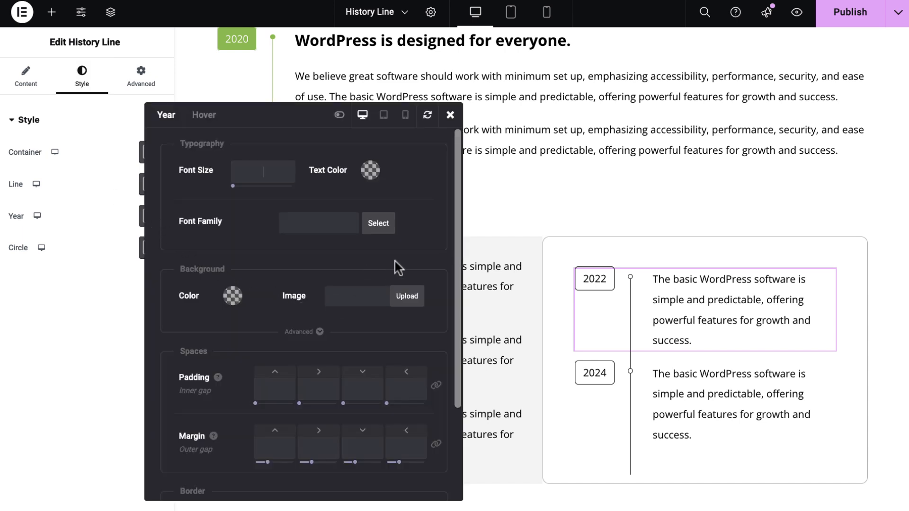
left_click(345, 122)
scroll(365, 324, "down", 6)
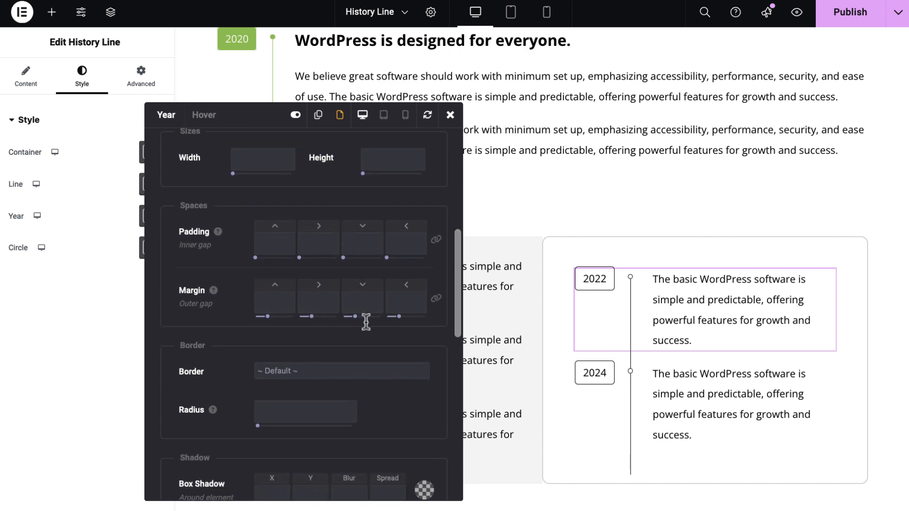
scroll(366, 324, "down", 4)
left_click(331, 166)
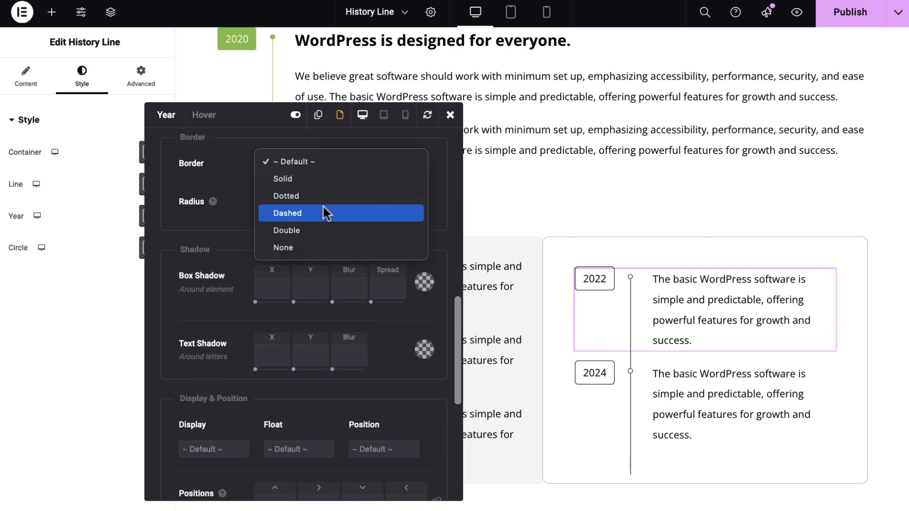
left_click(314, 247)
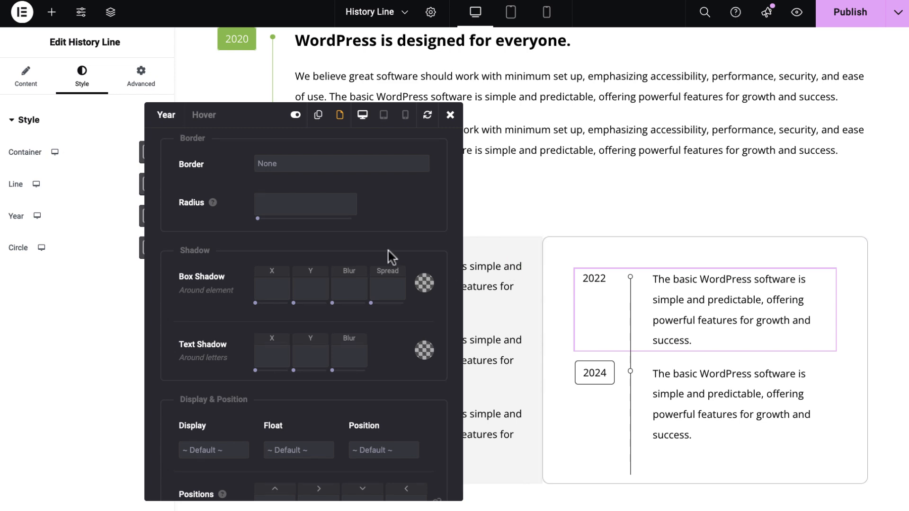
Set the bordered column's 2022 label to blue #0045a0 text with a font weight of 700 Bold
scroll(388, 252, "up", 10)
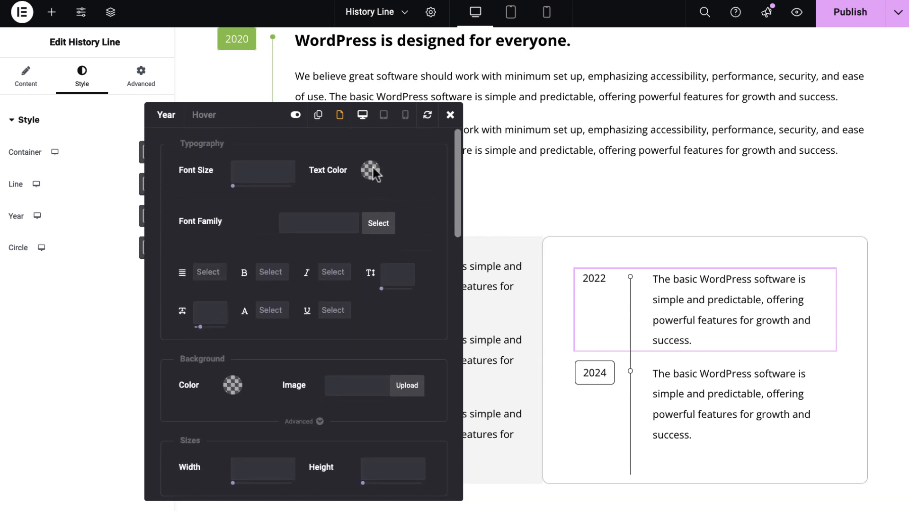
left_click(370, 170)
left_click(432, 316)
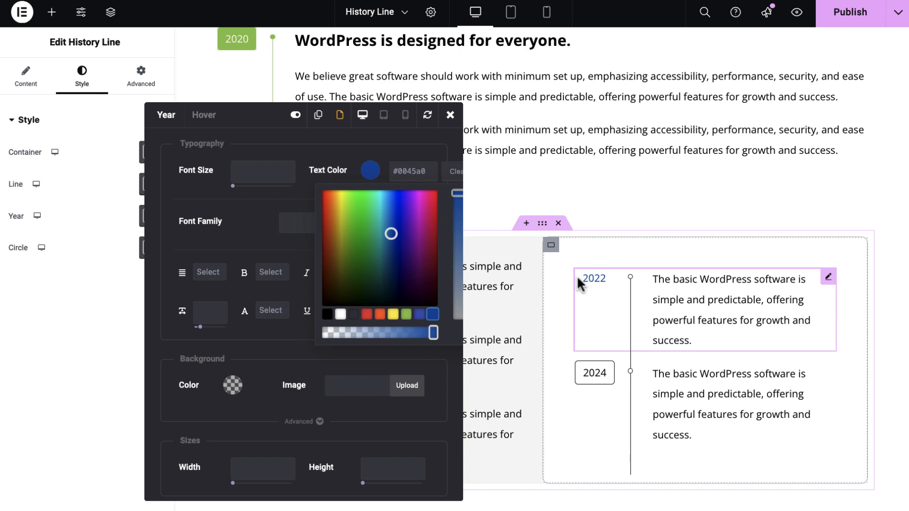
left_click(324, 151)
left_click(271, 272)
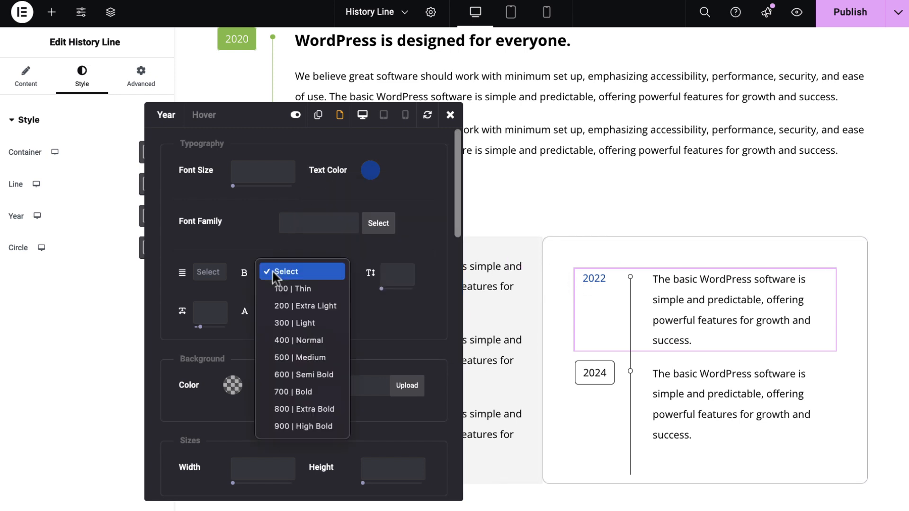
left_click(303, 392)
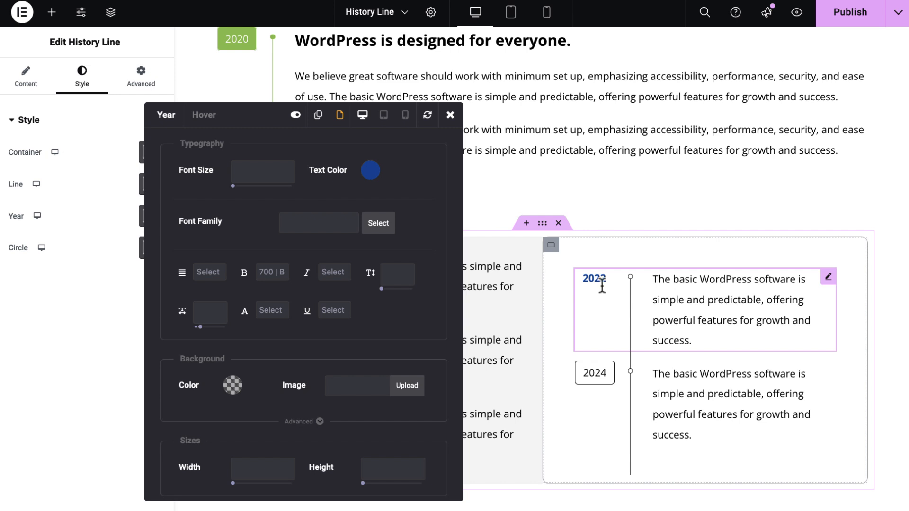
left_click(451, 115)
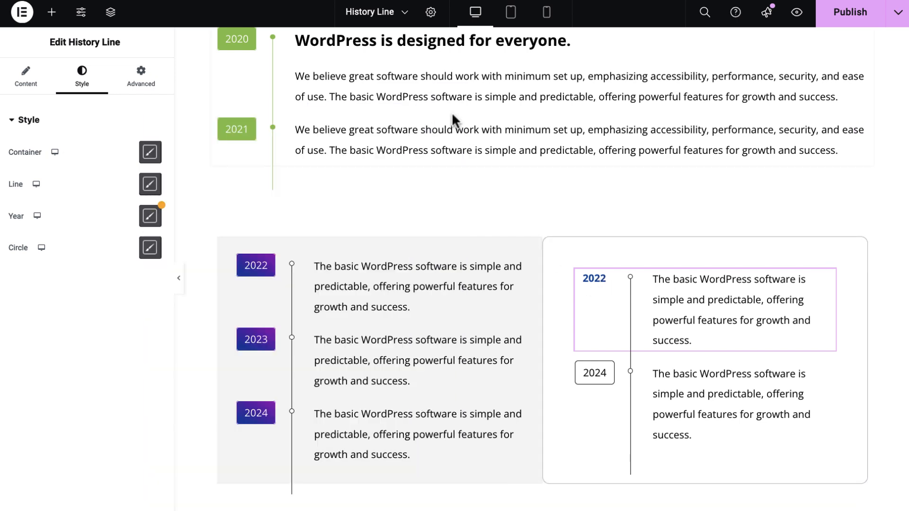
Set the bordered column's 2024 label to blue #0045a0 text with a font weight of 700 Bold
left_click(668, 388)
left_click(79, 82)
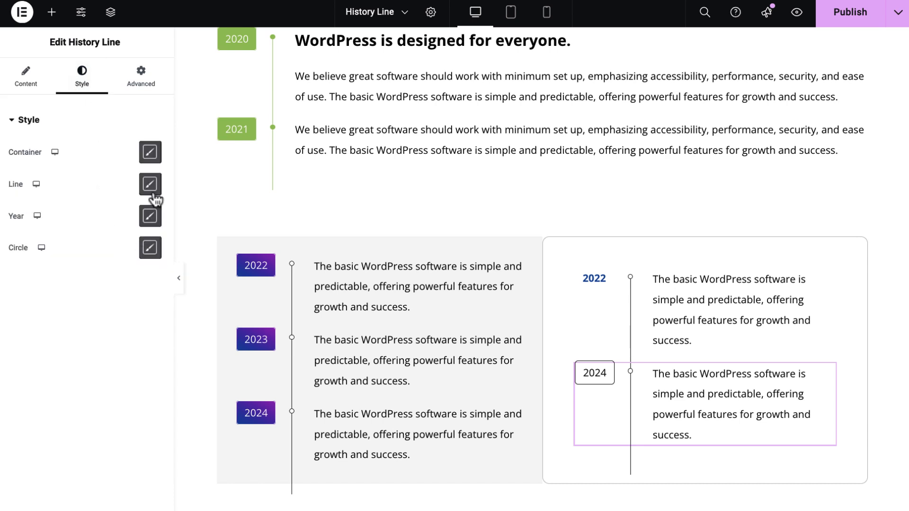
left_click(150, 215)
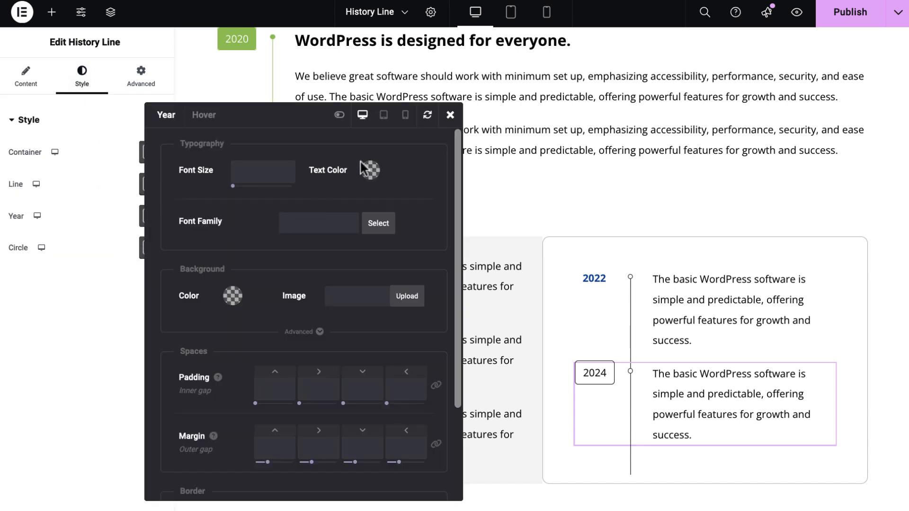
left_click(371, 171)
left_click(434, 315)
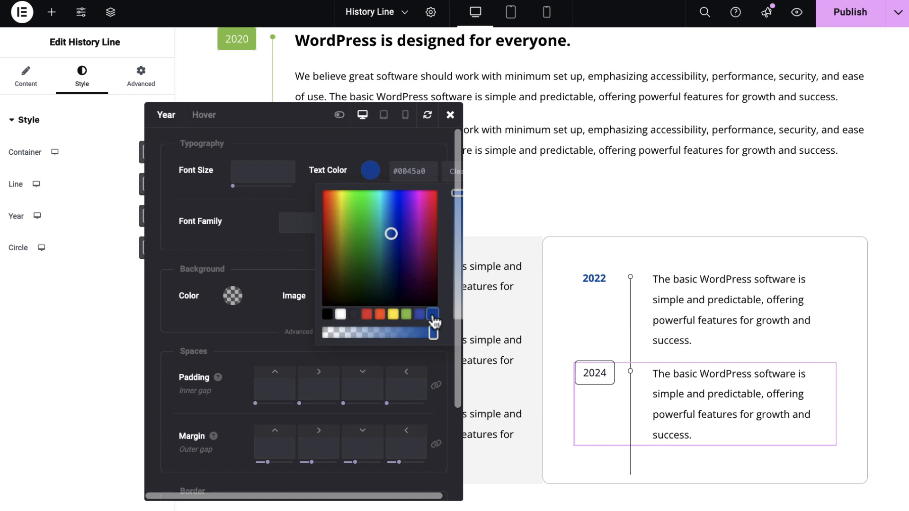
left_click(272, 265)
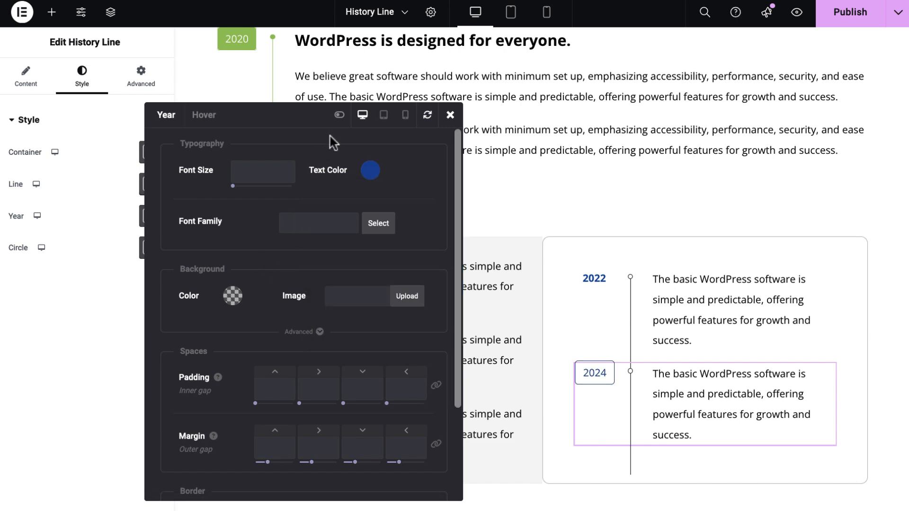
left_click(339, 115)
left_click(274, 276)
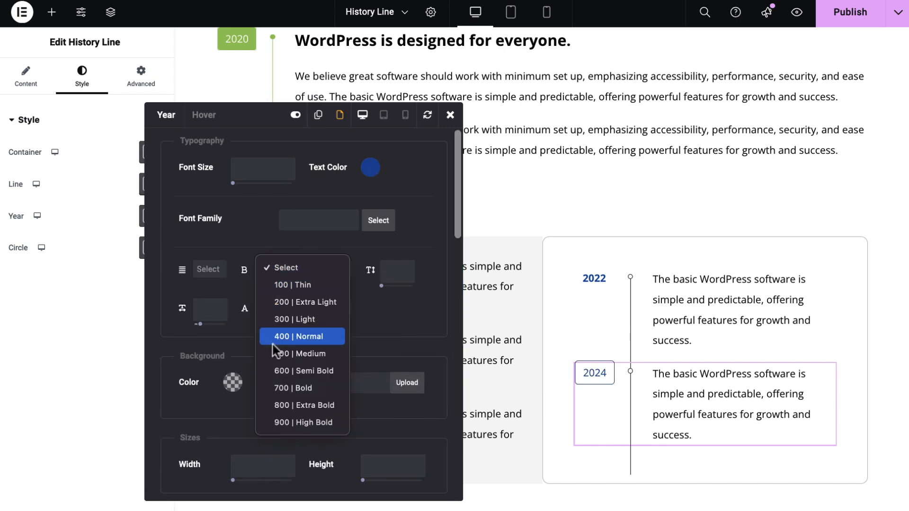
left_click(286, 387)
Remove the frame around the bordered column's 2024 label by setting its Year StyleKit border to None
scroll(396, 352, "down", 7)
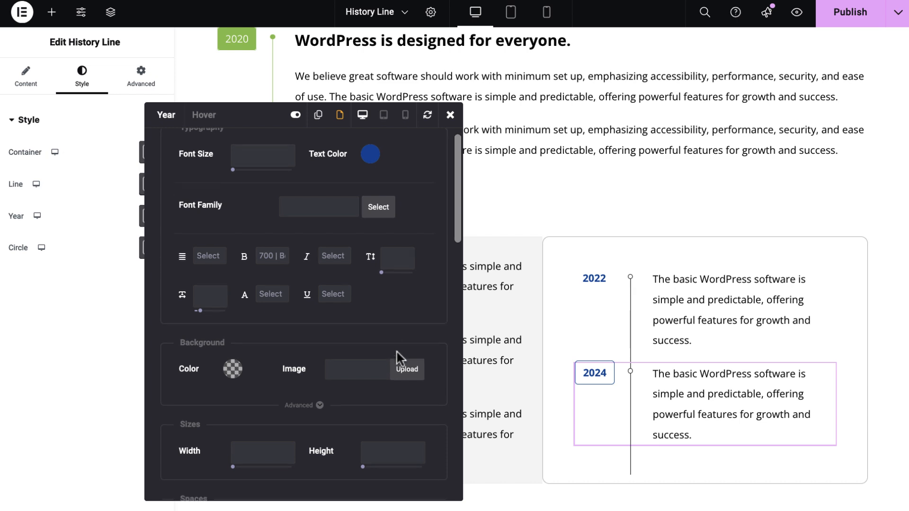
left_click(317, 340)
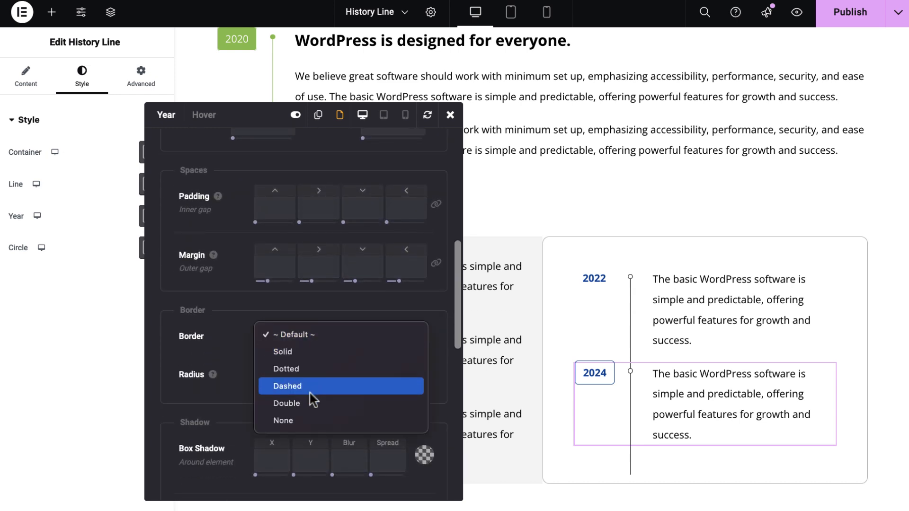
left_click(309, 416)
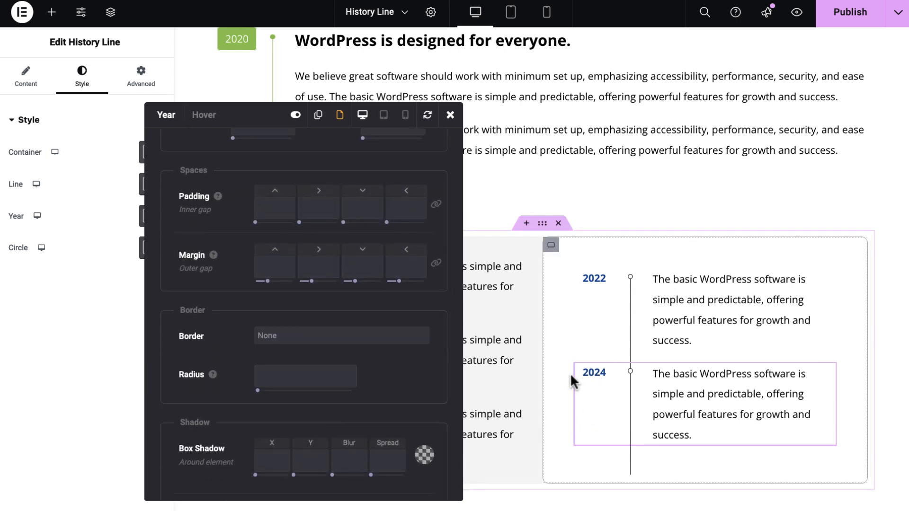
left_click(450, 115)
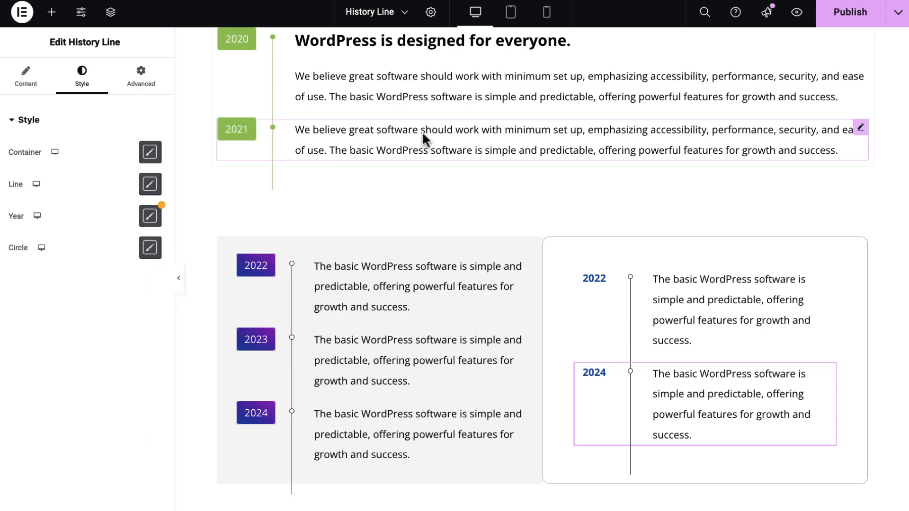
Fill the circle marker of the bordered column's 2024 entry with blue #0045a0
left_click(150, 248)
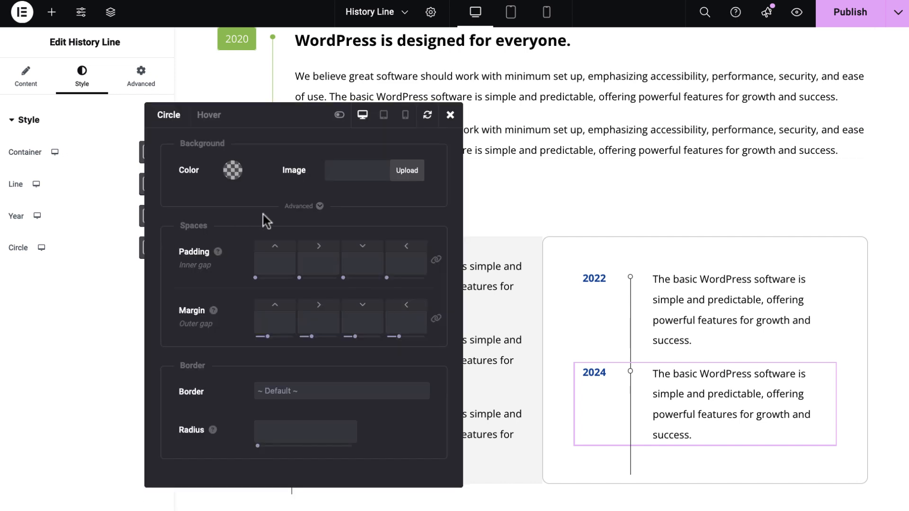
left_click(233, 172)
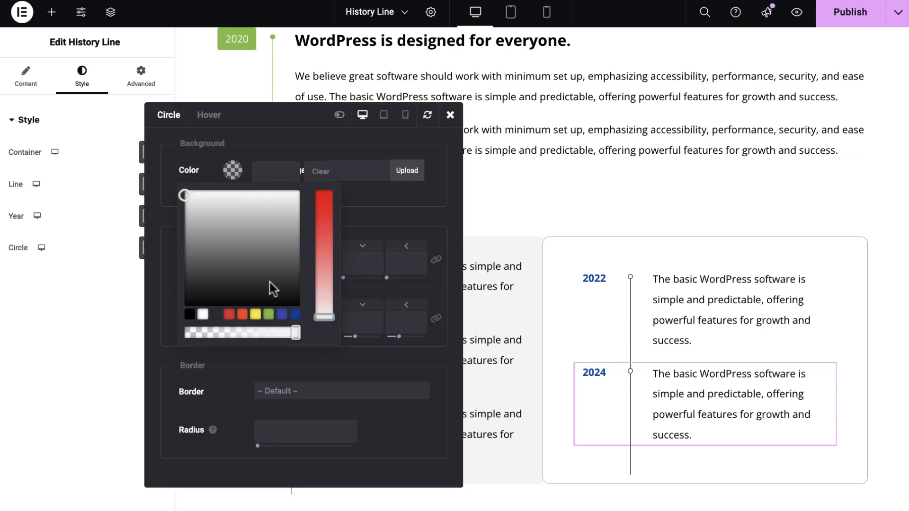
left_click(295, 314)
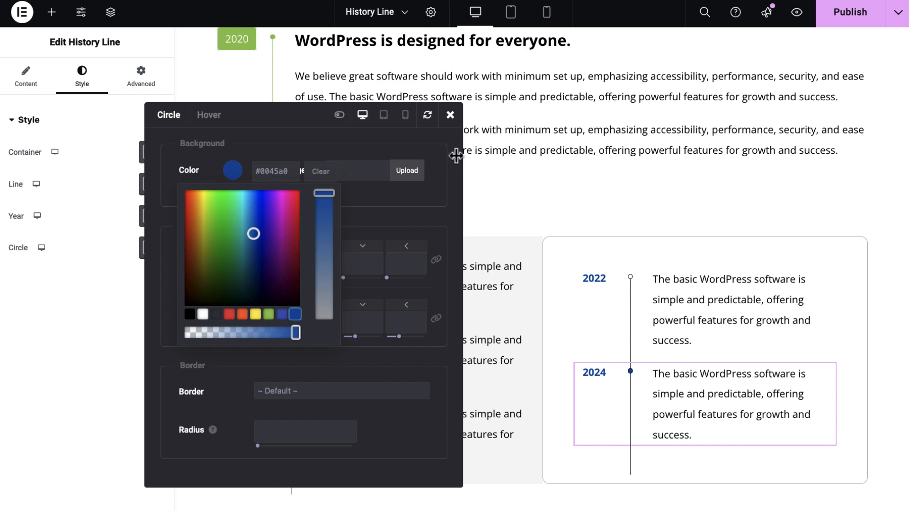
left_click(450, 116)
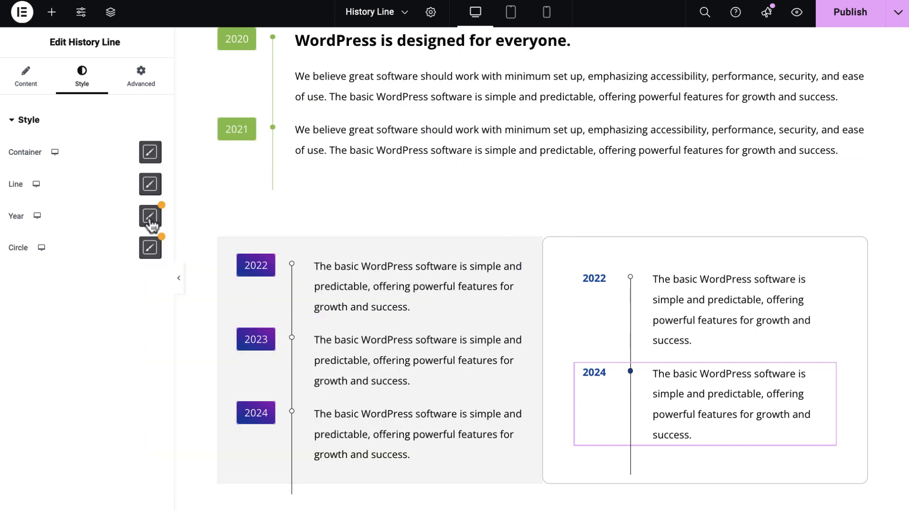
Color the vertical line of the bordered column's 2024 entry blue by setting its Line StyleKit text color to #0045a0
left_click(149, 185)
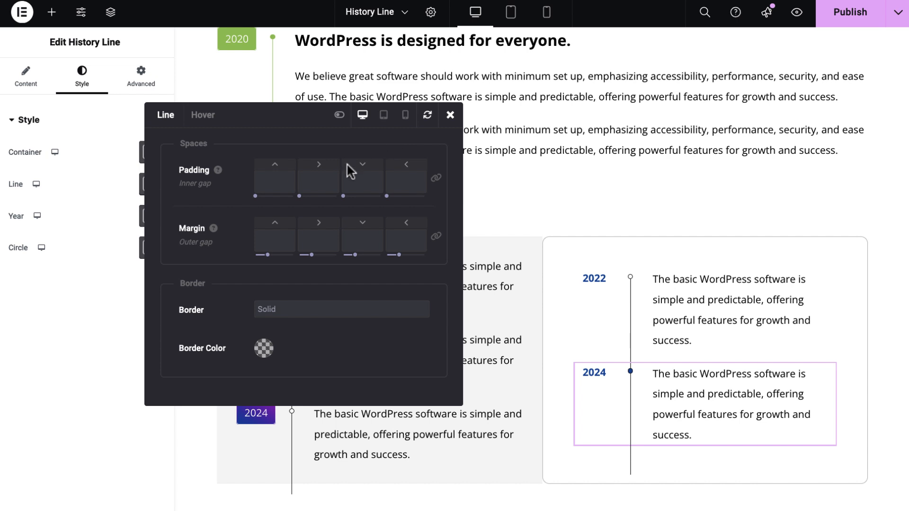
left_click(339, 114)
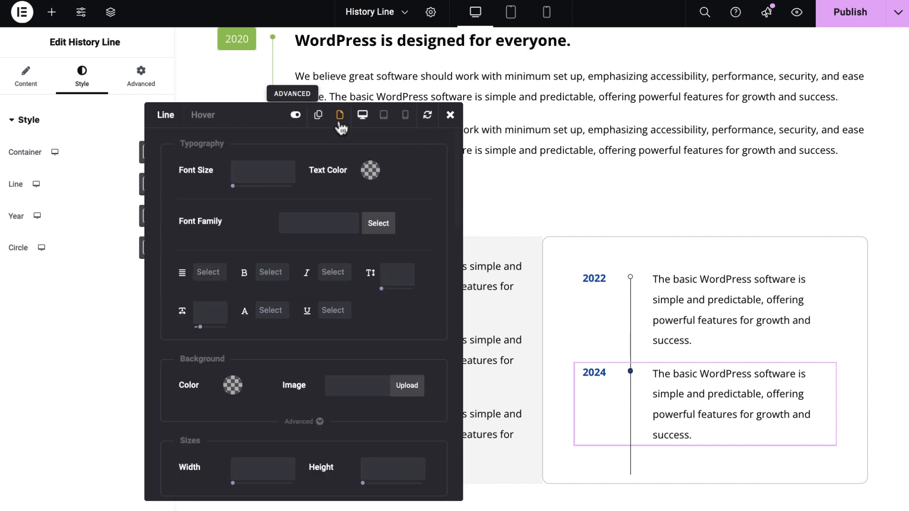
left_click(369, 172)
left_click(433, 316)
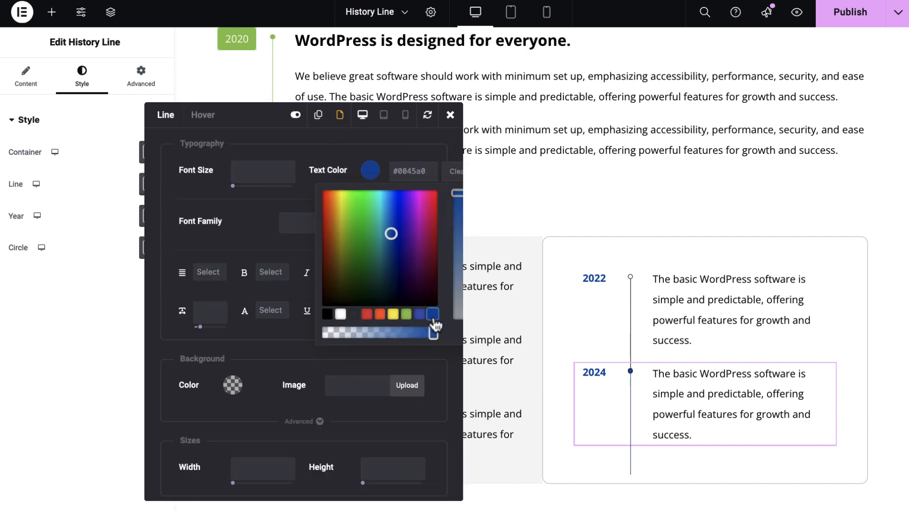
left_click(451, 114)
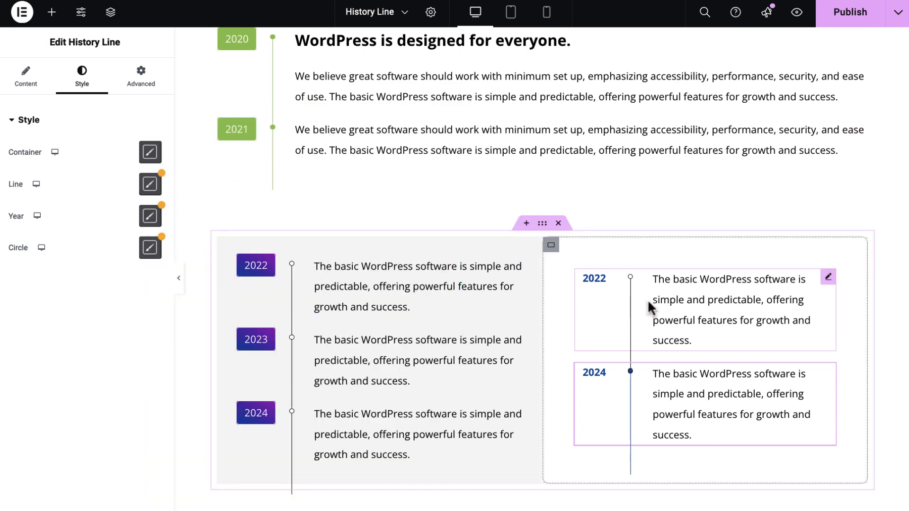
Color the vertical line of the bordered column's 2022 entry blue by setting its Line StyleKit text color to #0045a0
left_click(150, 184)
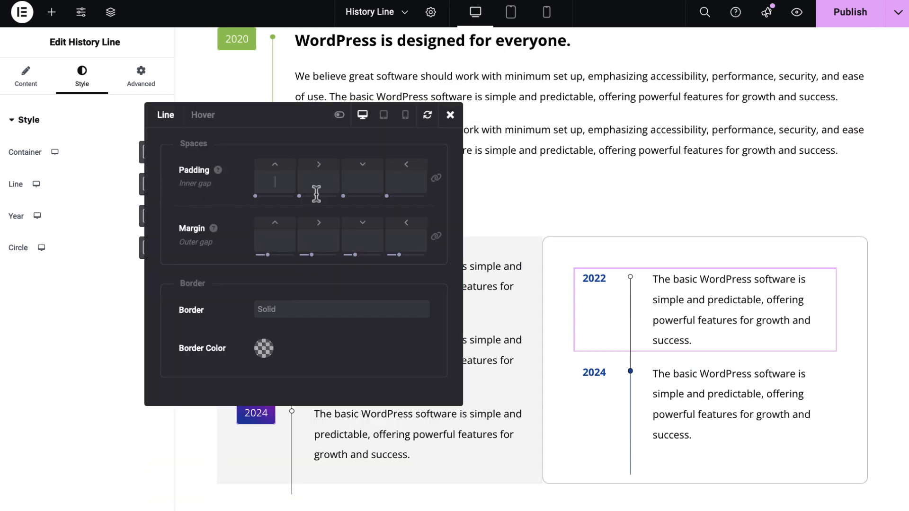
left_click(339, 115)
left_click(371, 170)
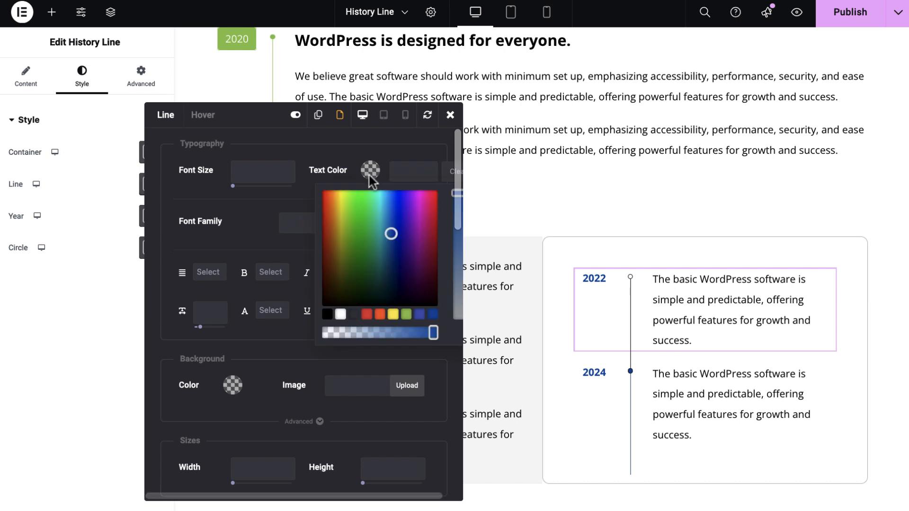
left_click(432, 316)
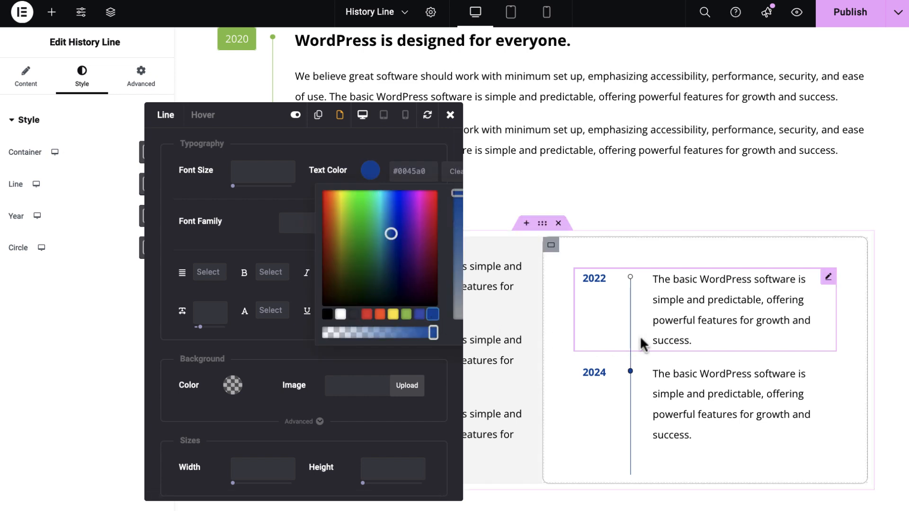
left_click(451, 116)
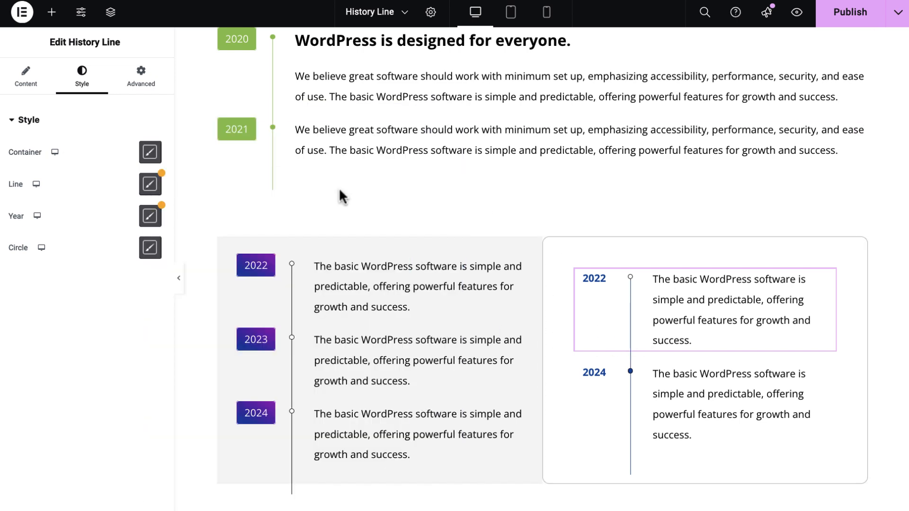
Fill the circle marker of the bordered column's 2022 entry with blue #0045a0 and set its border to None
left_click(158, 248)
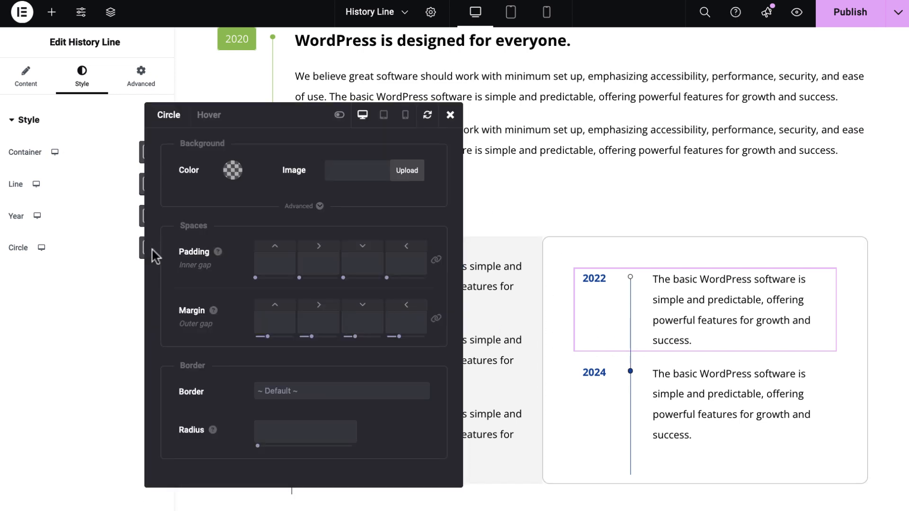
left_click(235, 171)
left_click(295, 315)
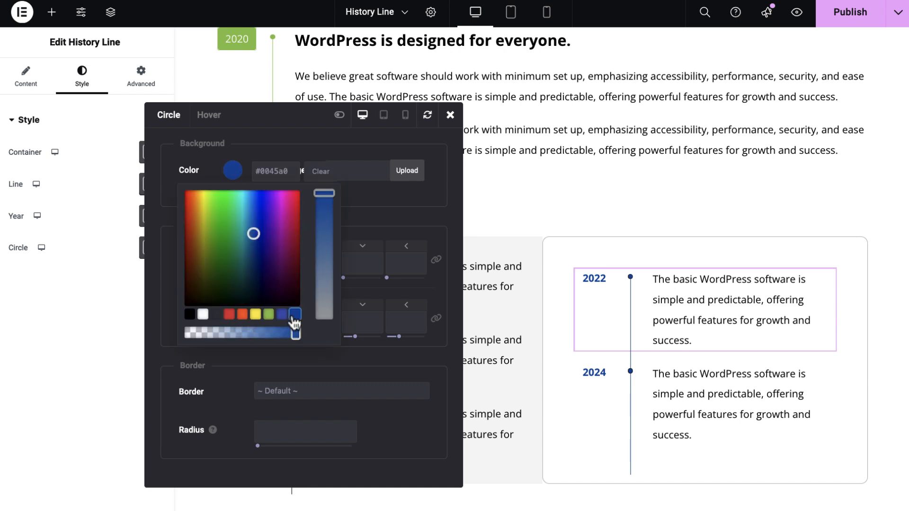
left_click(328, 353)
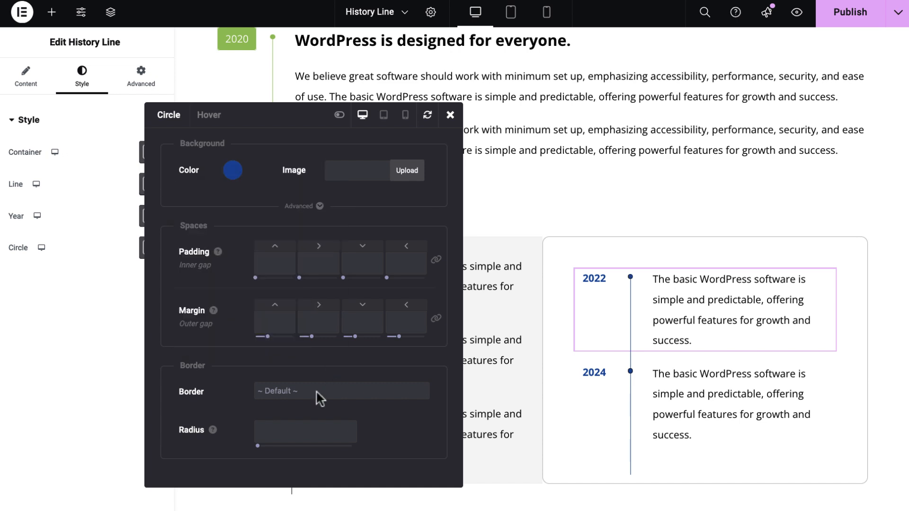
left_click(315, 392)
left_click(306, 476)
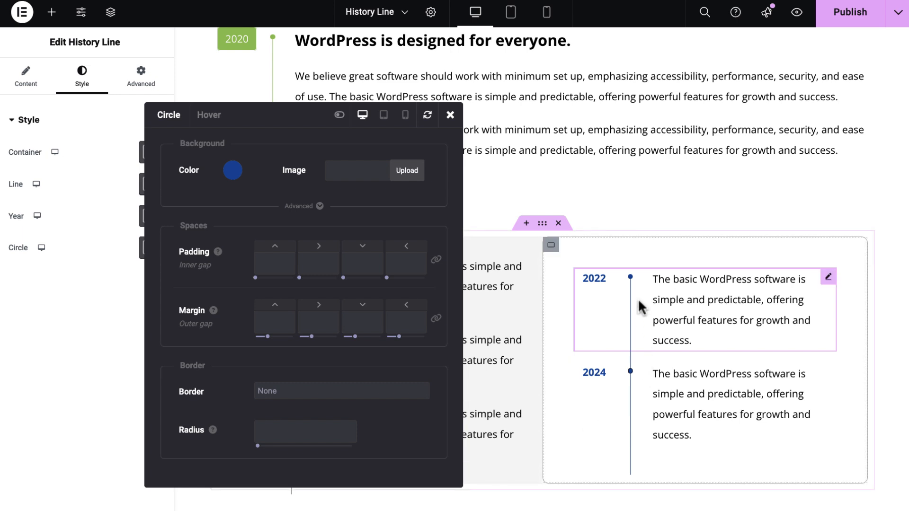
left_click(450, 115)
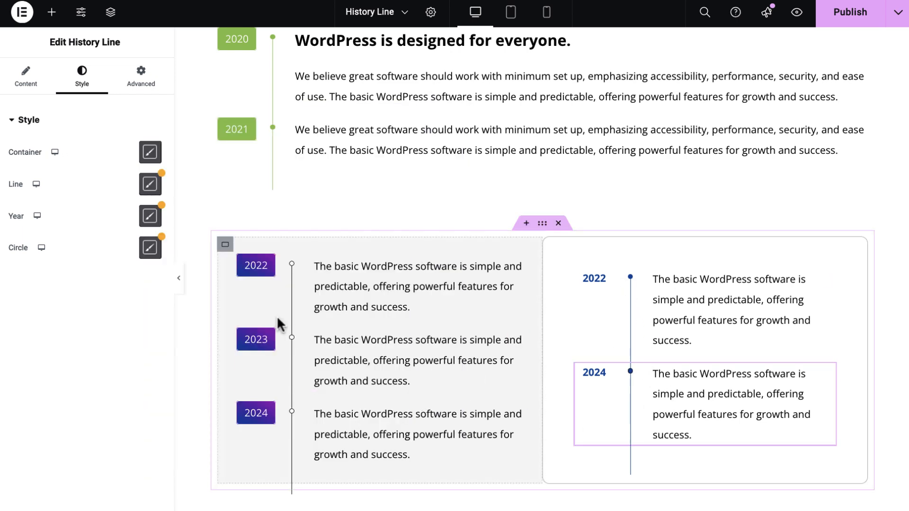
Set the circle marker border of the bordered column's 2024 entry to None
left_click(151, 249)
left_click(334, 396)
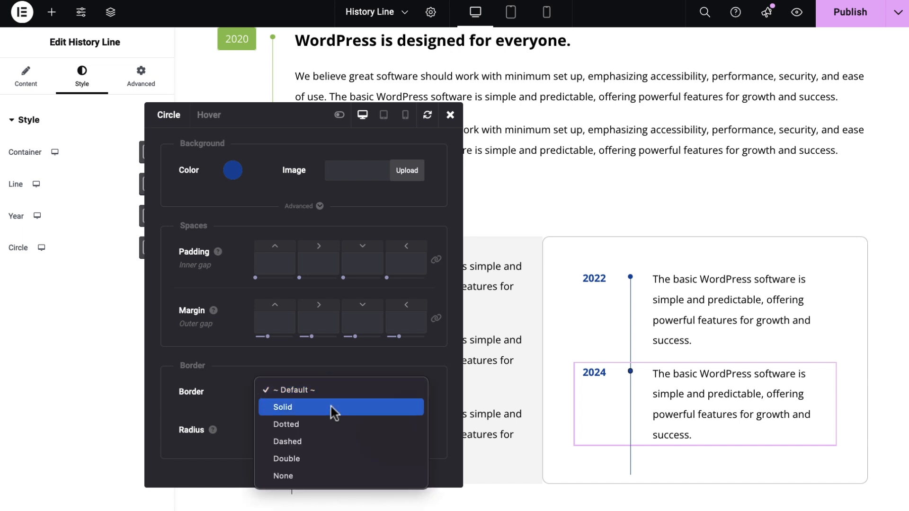
left_click(327, 476)
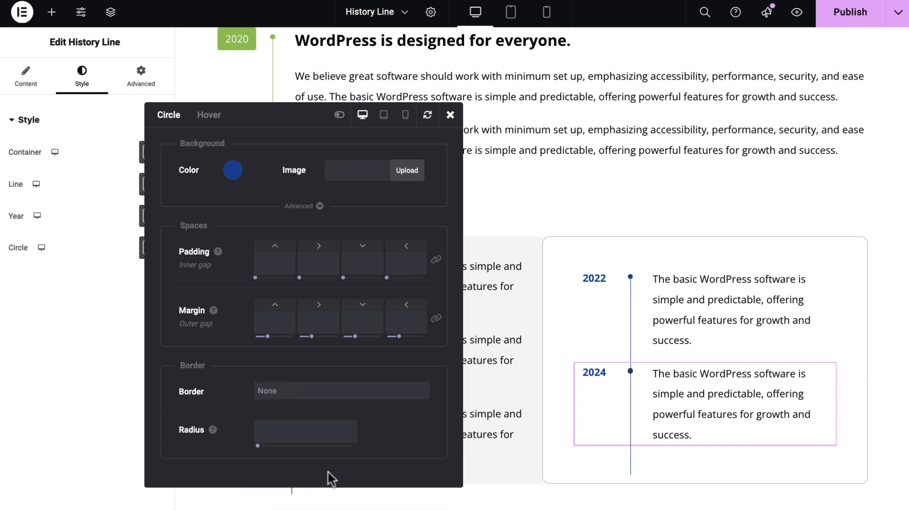
left_click(450, 115)
Publish the page and reload the live History Line page to review the two-column section
left_click(833, 19)
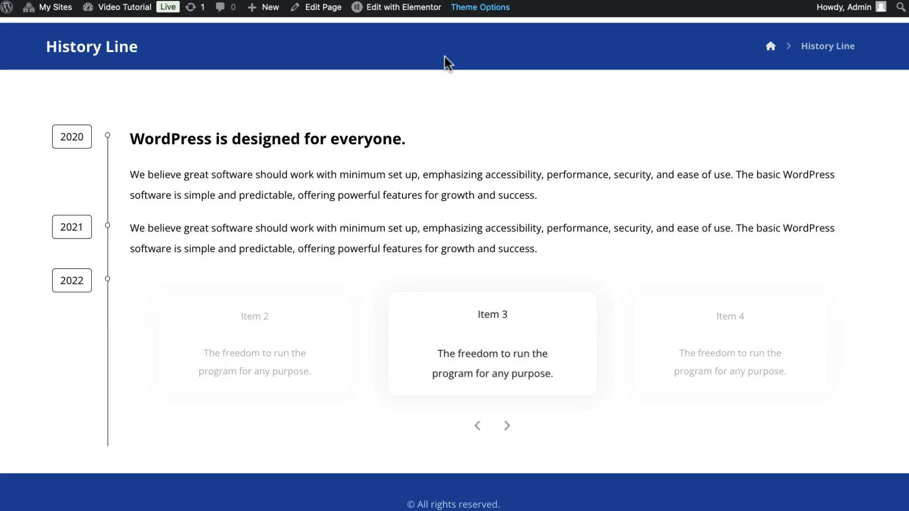
right_click(353, 102)
left_click(407, 154)
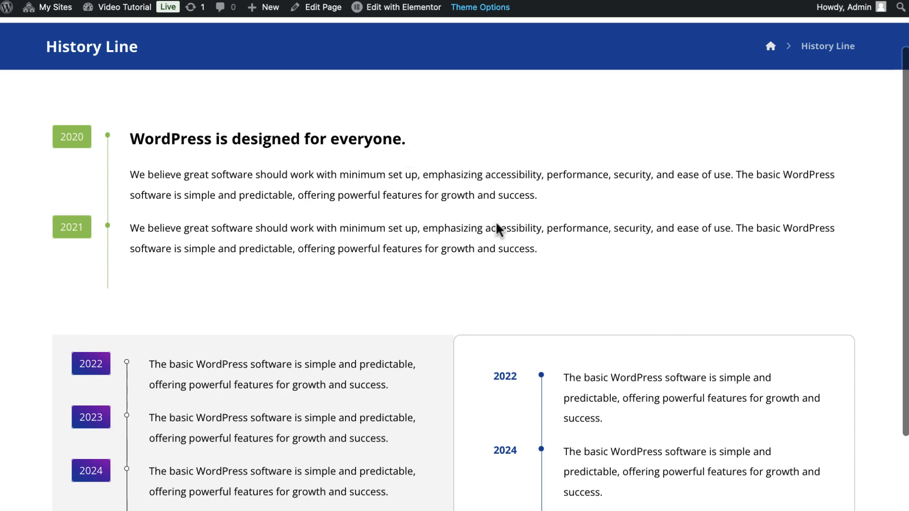
scroll(582, 306, "down", 3)
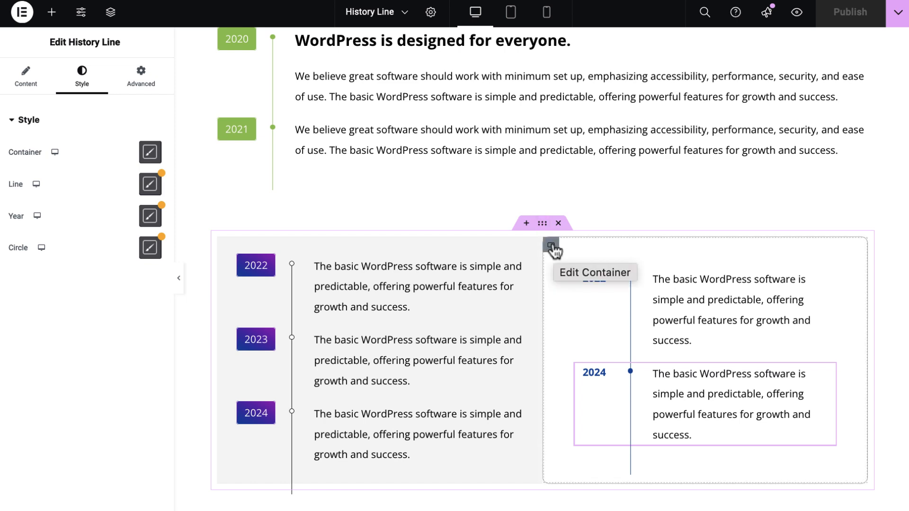
Unlink the bordered container's margin values and set its left margin to 50 px
left_click(551, 246)
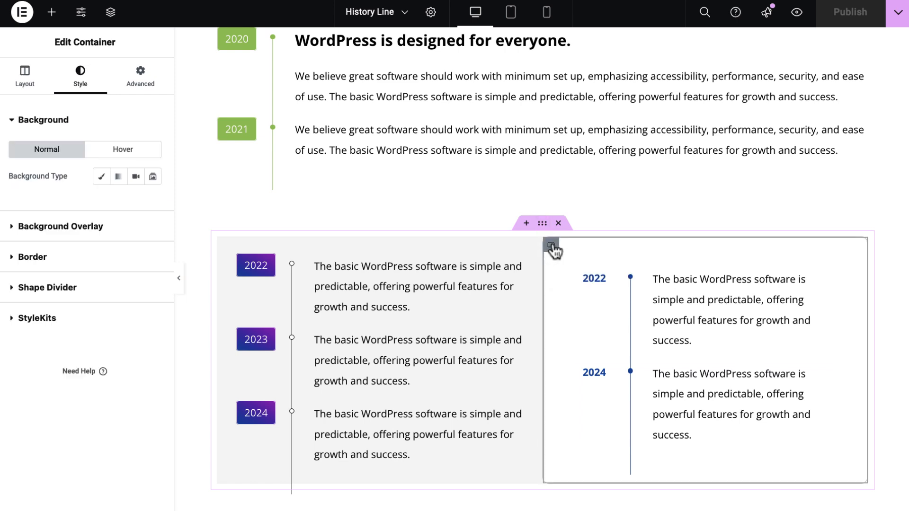
left_click(138, 84)
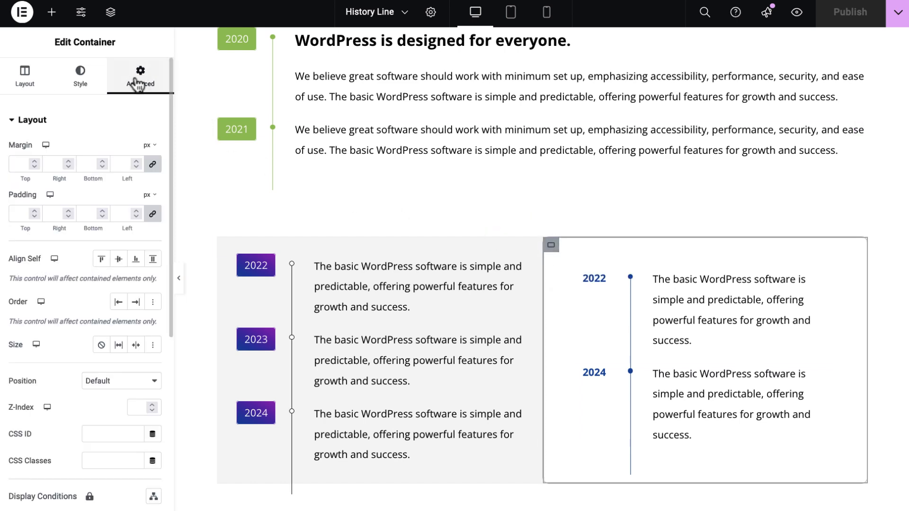
left_click(146, 162)
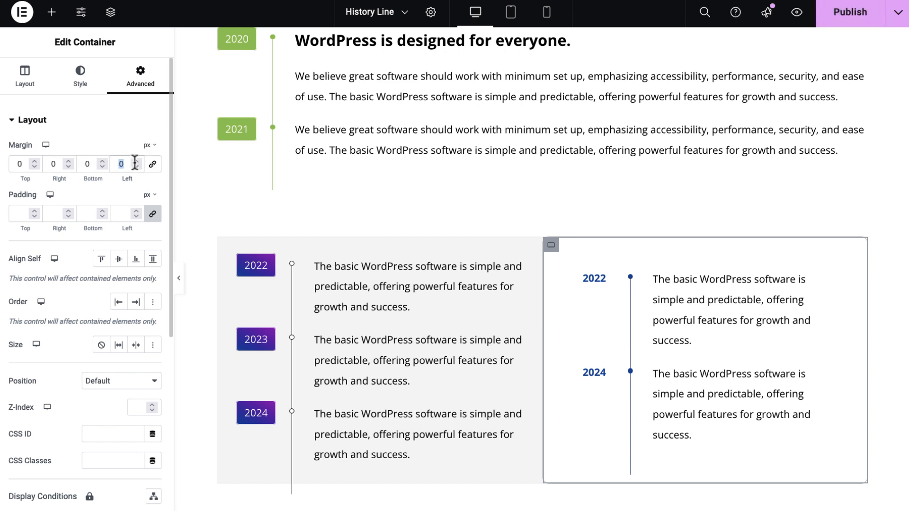
type("50")
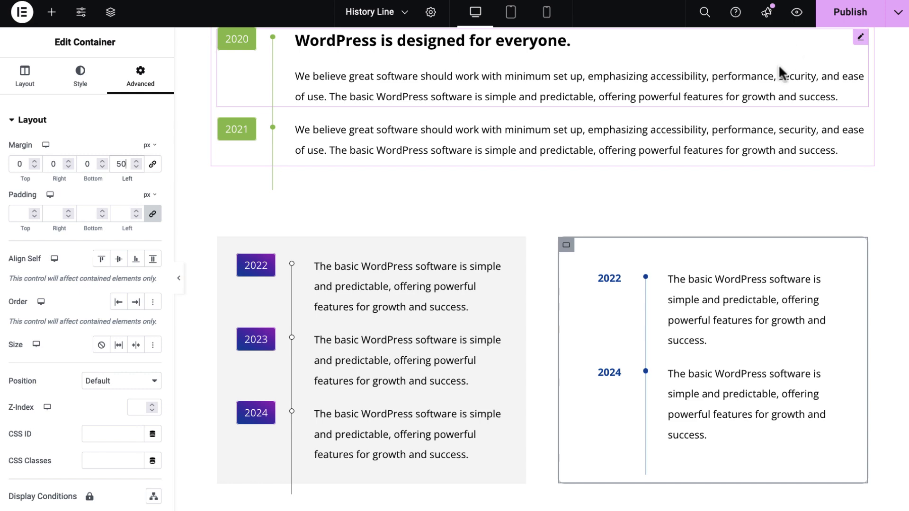
Publish the spacing change and reload the live page to check the gap between the two timeline columns
left_click(849, 21)
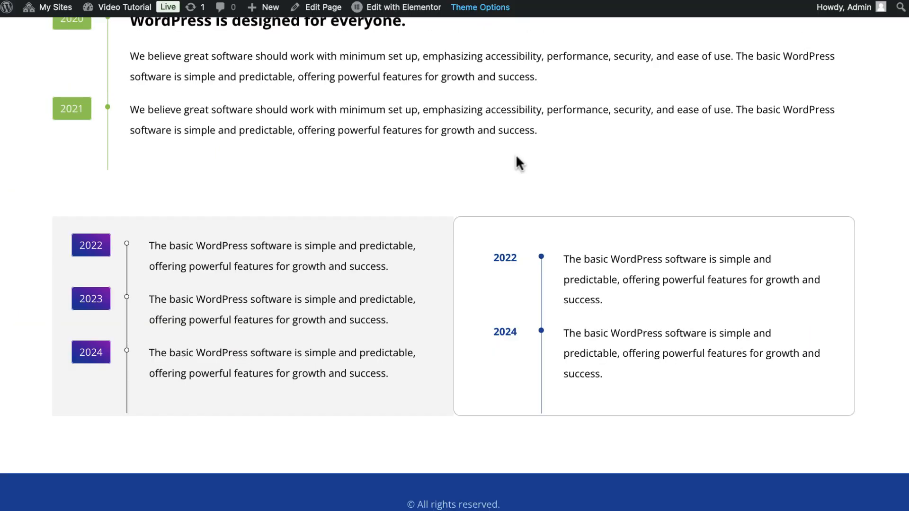
right_click(515, 155)
left_click(551, 201)
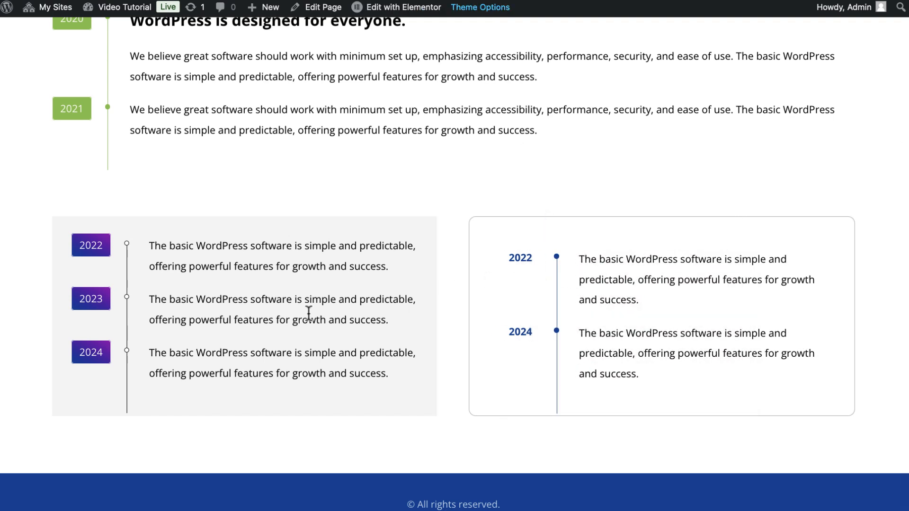
scroll(746, 353, "up", 5)
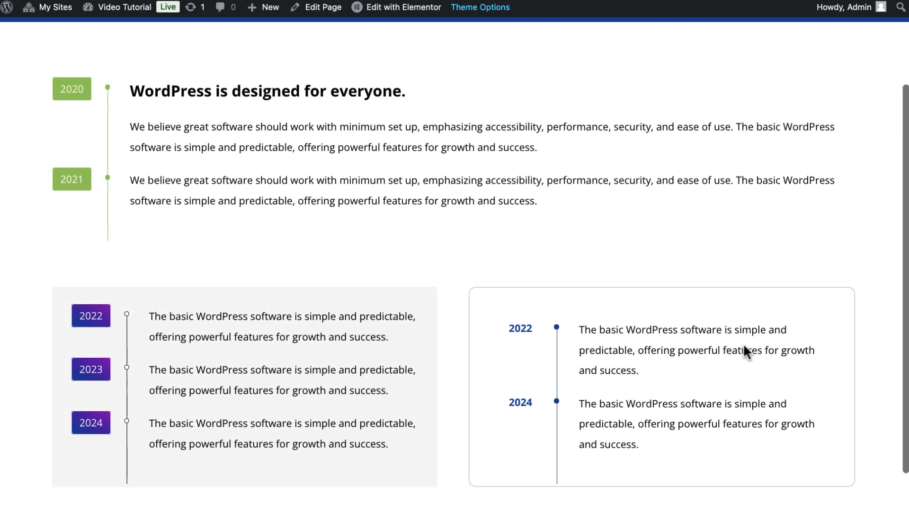